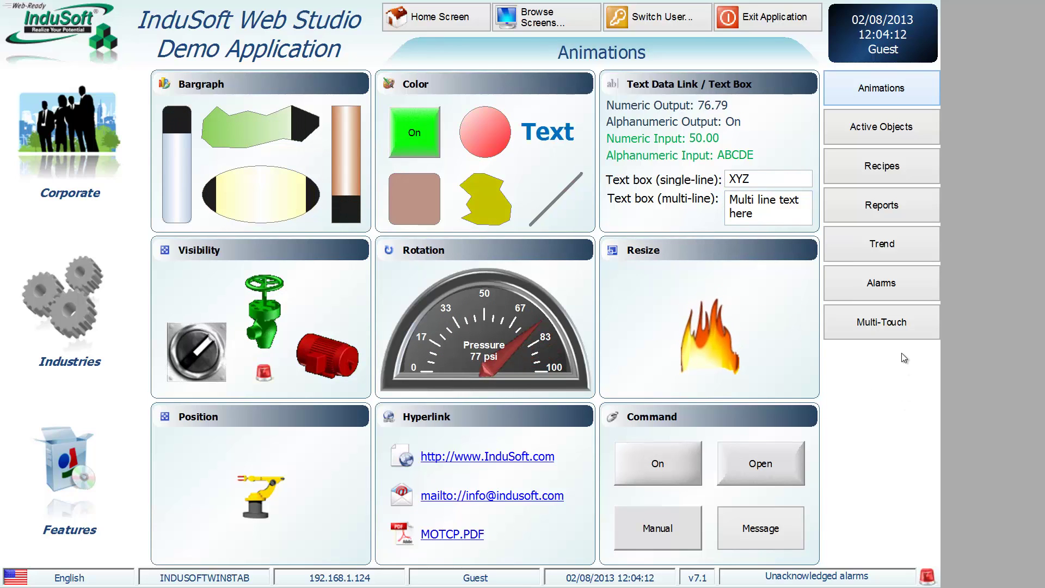
Open the Multi-Touch demo and rotate the blue machine selector ring back and forth with two touch points
click(889, 337)
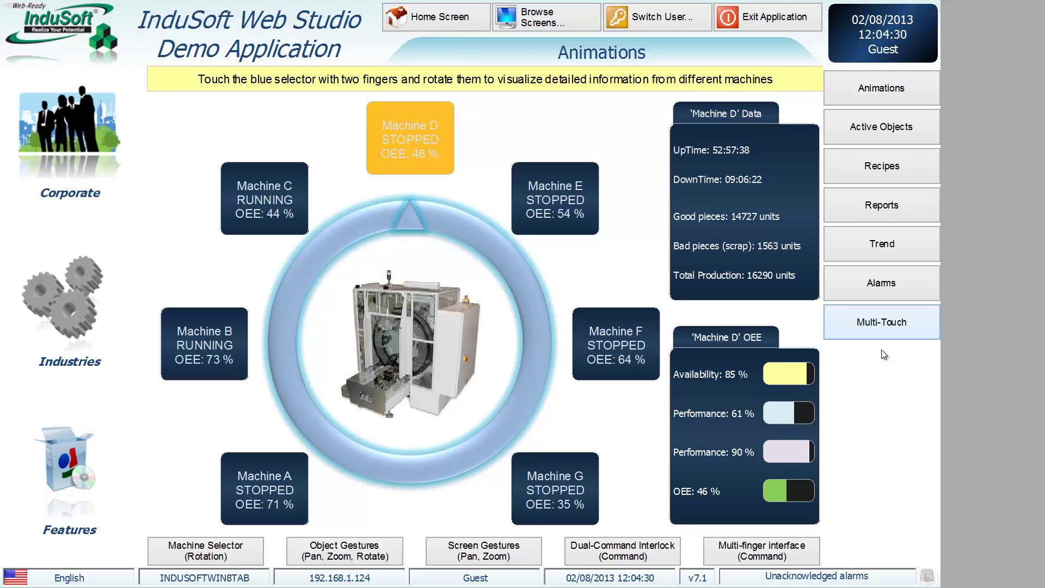
click(416, 474)
drag(416, 472, 445, 445)
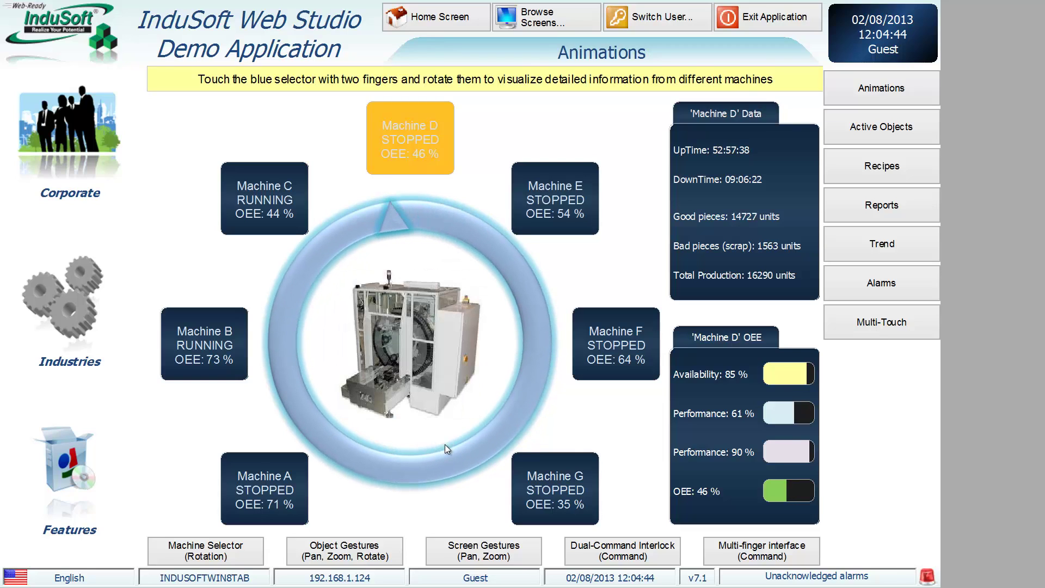
click(398, 231)
drag(397, 231, 421, 232)
mouse_move(404, 473)
mouse_down()
mouse_move(362, 458)
mouse_move(323, 417)
mouse_move(407, 465)
mouse_up()
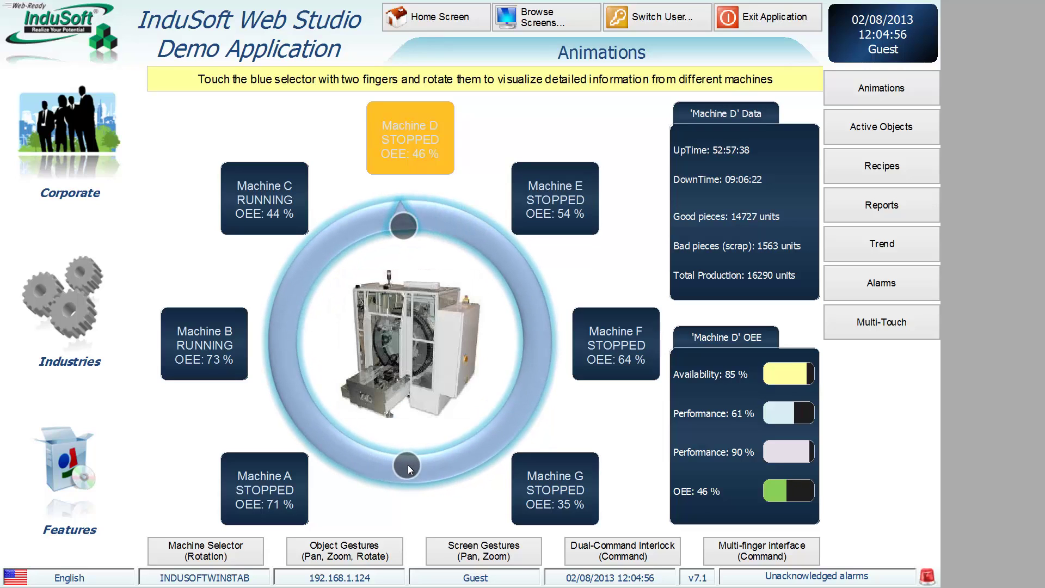
Open the Object Gestures screen and pan, zoom and rotate the machine picture with two touch points
click(375, 553)
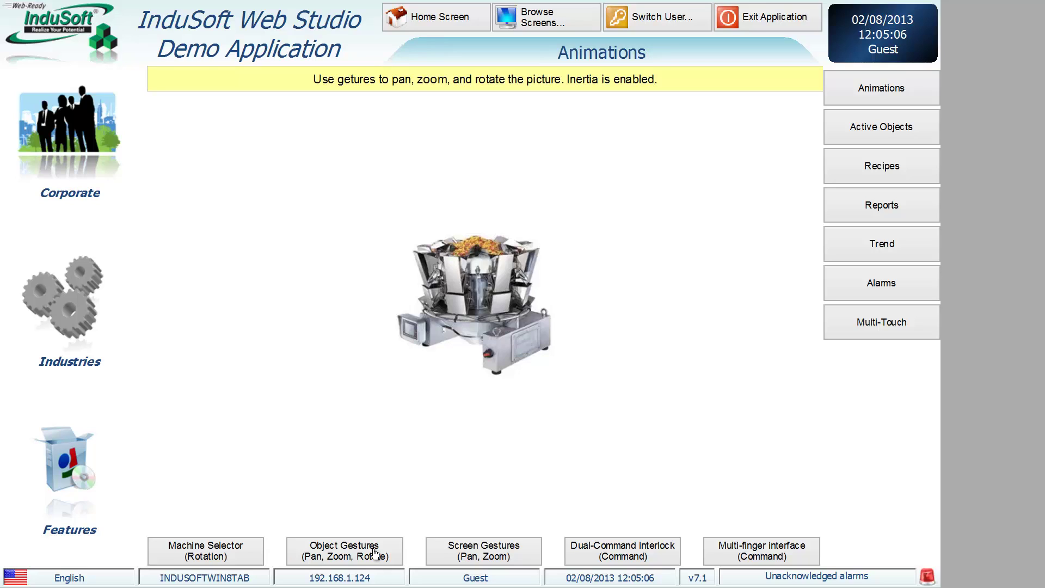
drag(532, 344, 533, 343)
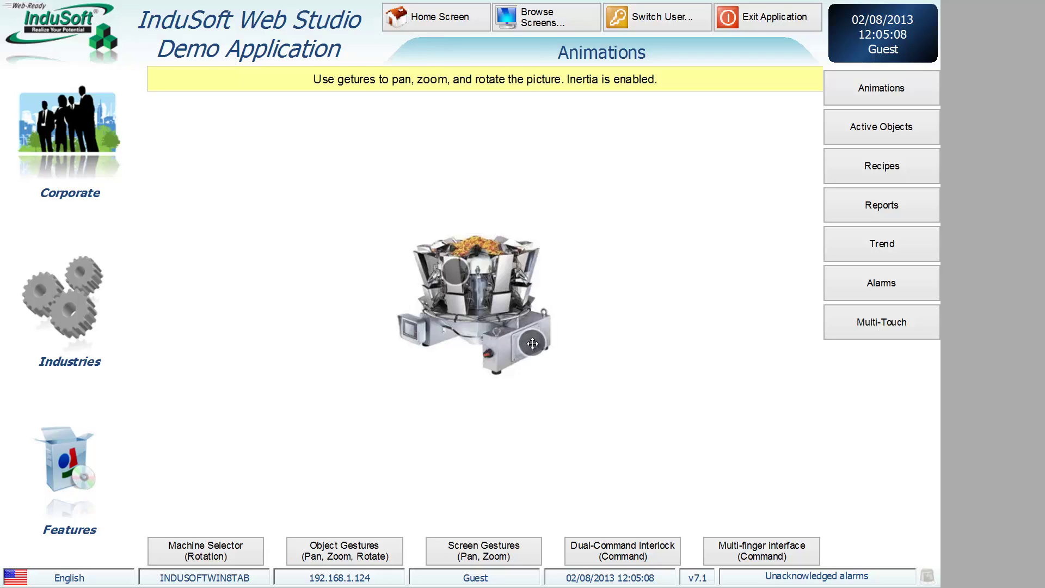
drag(456, 271, 512, 176)
drag(532, 344, 637, 251)
drag(707, 229, 675, 362)
drag(556, 320, 606, 360)
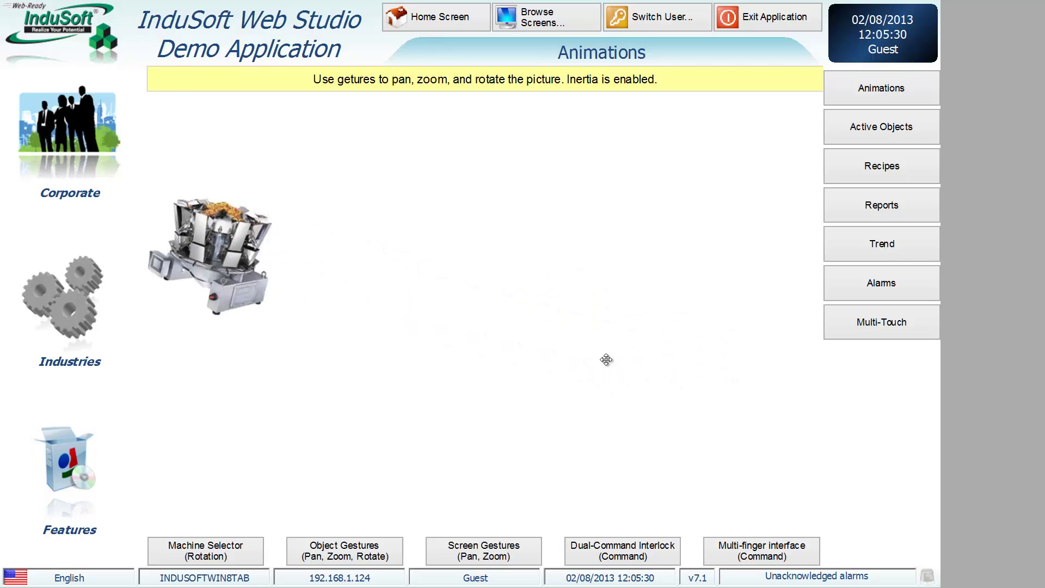
Fling the machine picture across the screen several times to demonstrate panning with inertia
drag(209, 244, 620, 348)
drag(539, 306, 602, 343)
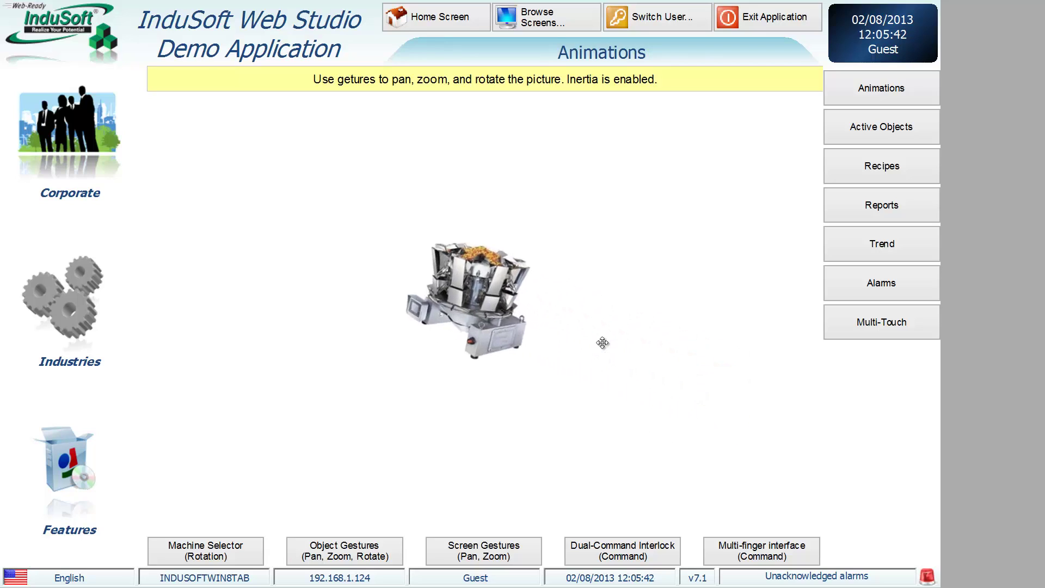
drag(435, 291, 546, 310)
drag(204, 218, 616, 314)
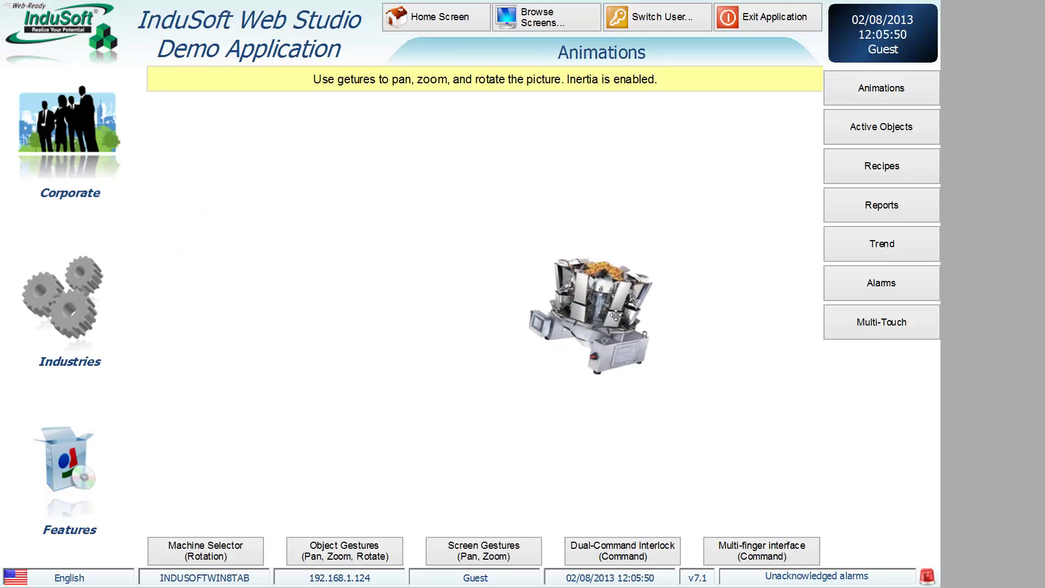
Open the Screen Gestures screen, then zoom and pan the machine overview around Machines C, D and E
click(480, 561)
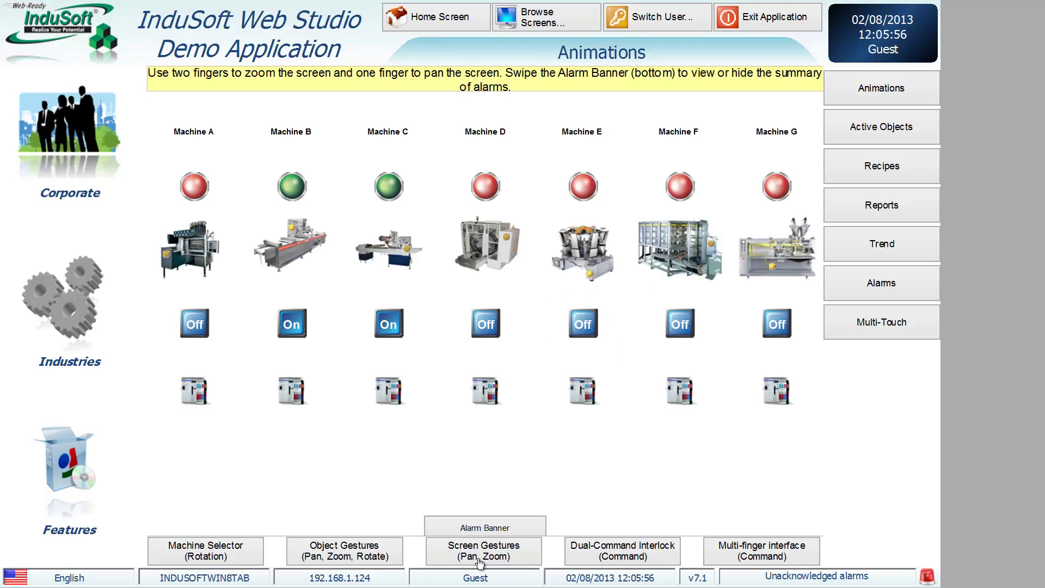
scroll(506, 428, up, 5)
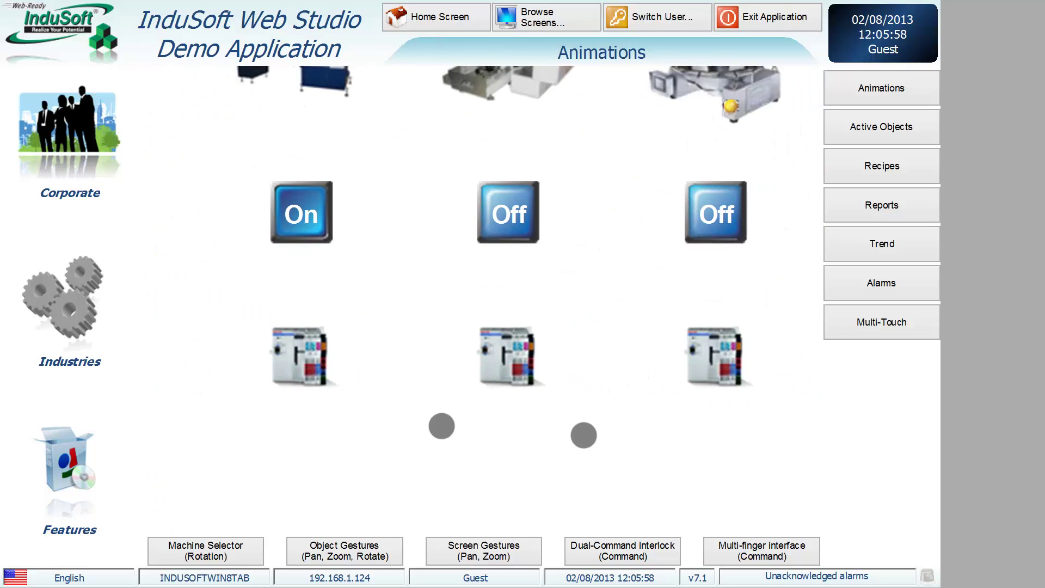
drag(617, 227, 479, 334)
scroll(544, 299, up, 3)
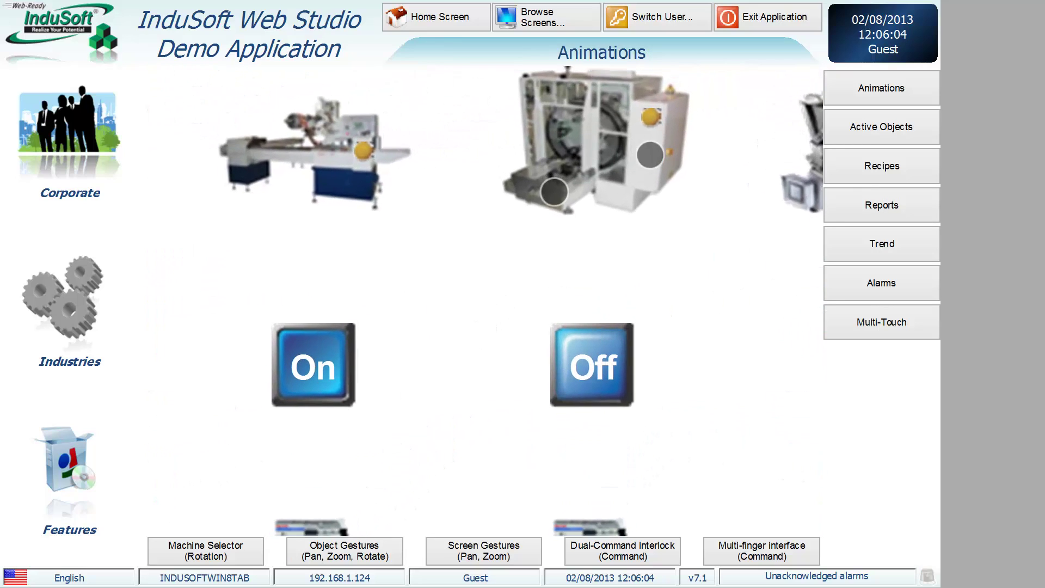
scroll(545, 299, down, 3)
drag(672, 154, 621, 200)
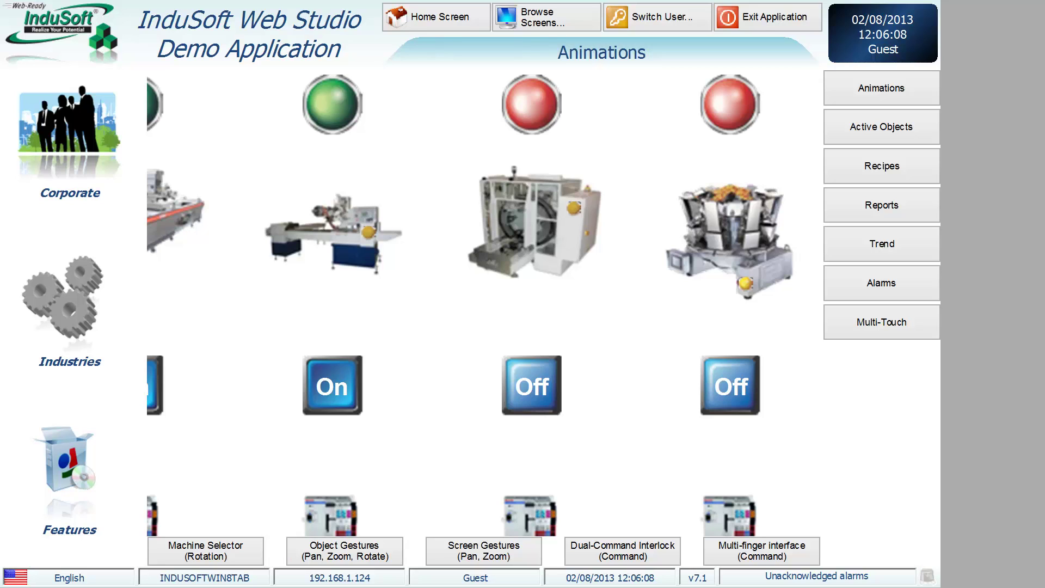
Try Machine D's on/off switch at two different zoom levels of the machine overview
click(529, 399)
click(529, 397)
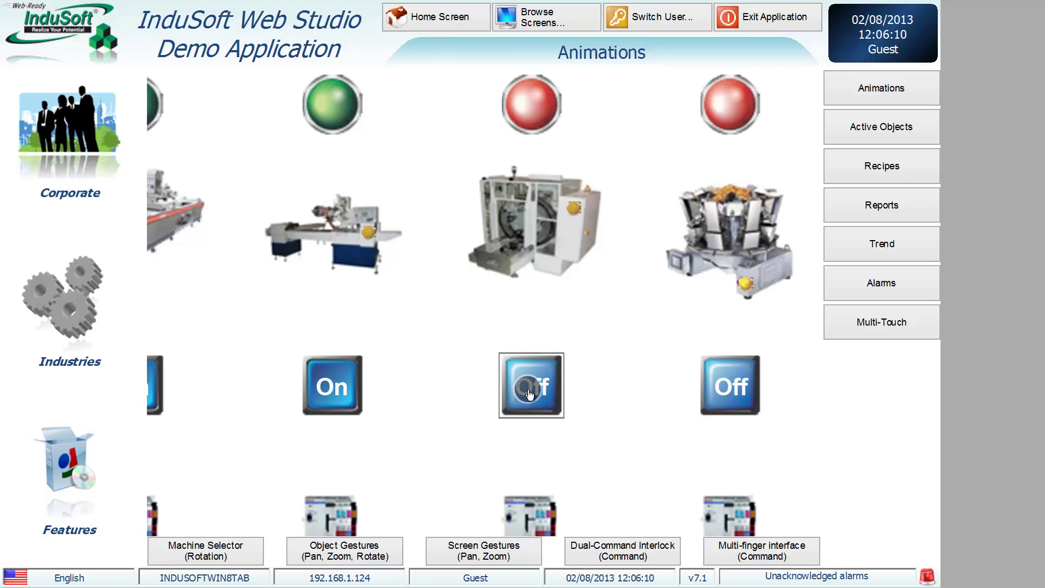
scroll(558, 398, up, 3)
drag(629, 232, 612, 304)
click(506, 446)
click(506, 446)
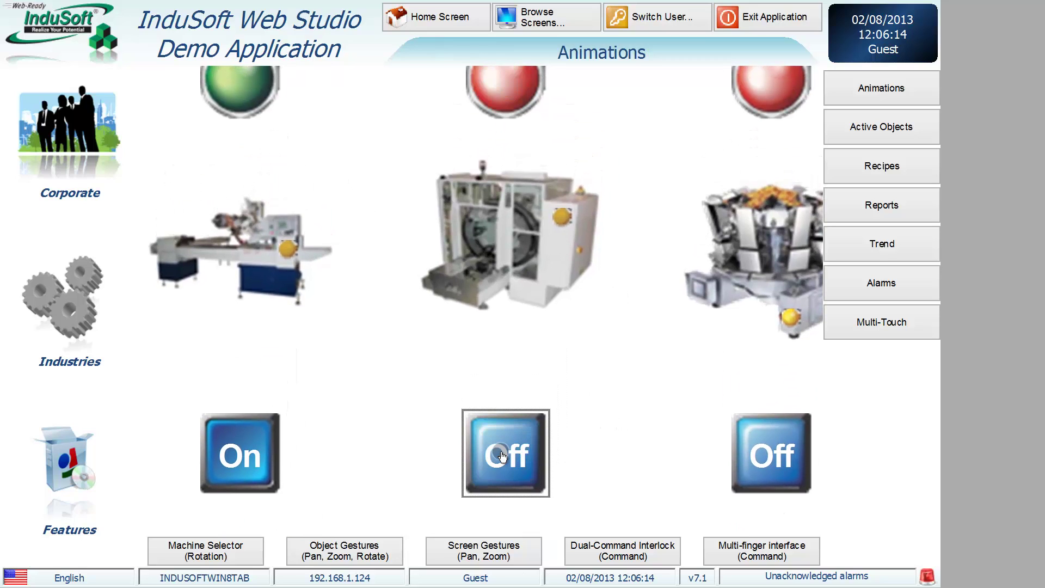
scroll(612, 361, down, 3)
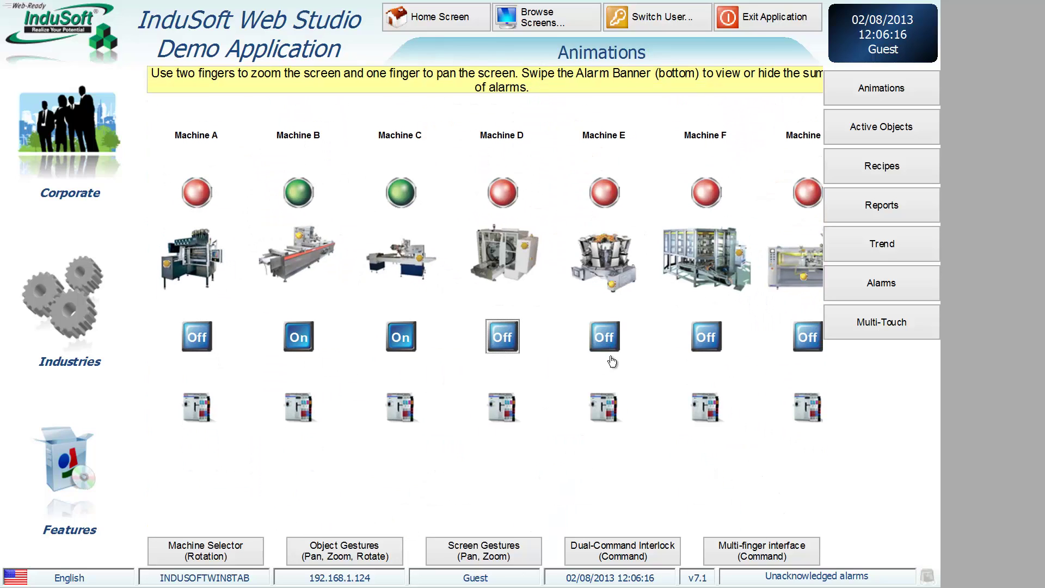
Open the Dual-Command Interlock screen and try to turn on the three lights without holding the Enabler
click(638, 556)
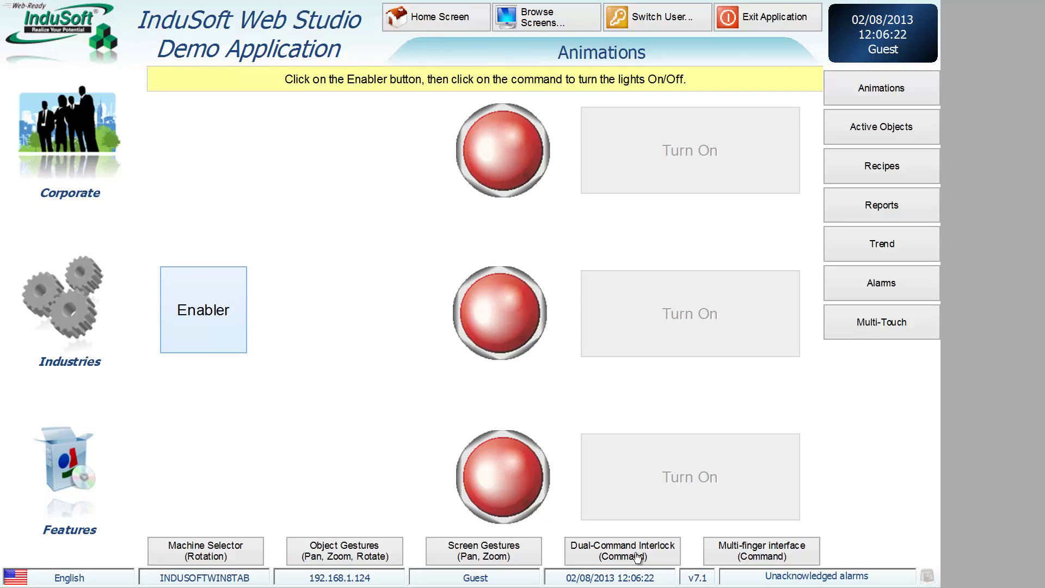
click(704, 157)
click(711, 308)
click(711, 465)
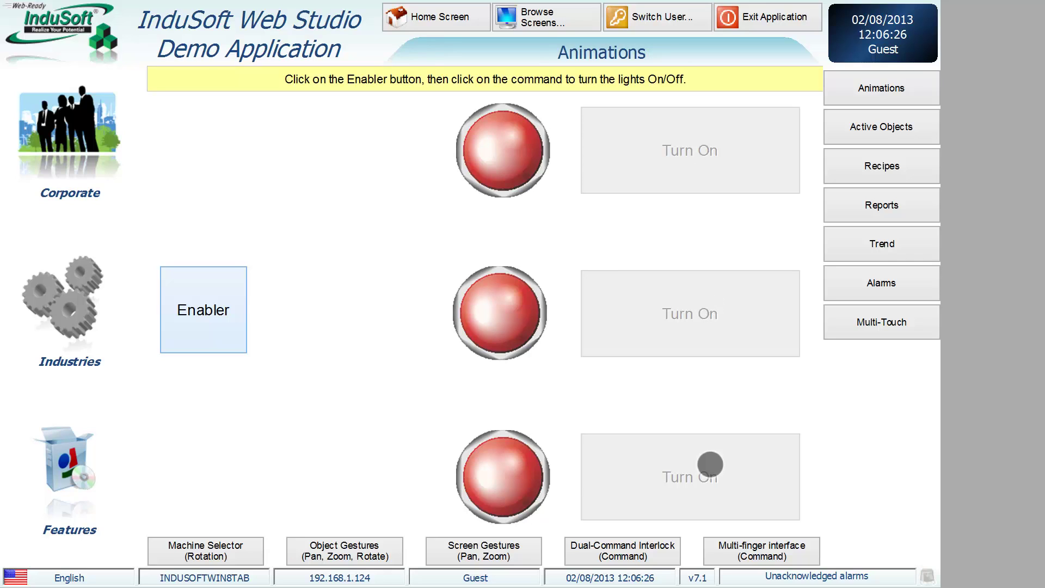
click(708, 325)
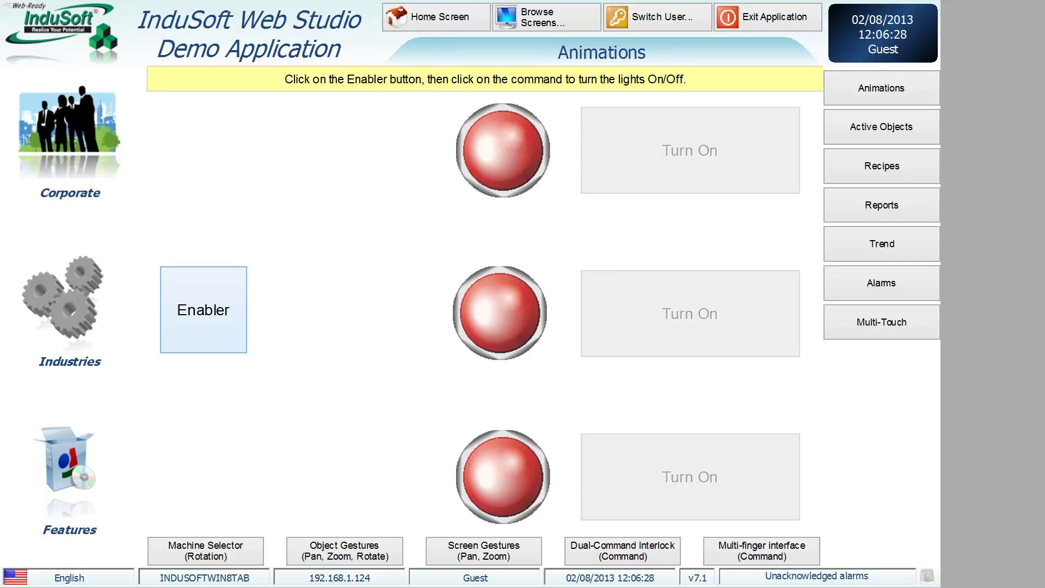
click(708, 465)
click(715, 320)
click(710, 152)
click(712, 308)
click(693, 487)
Turn on all three lights while holding the Enabler
click(203, 322)
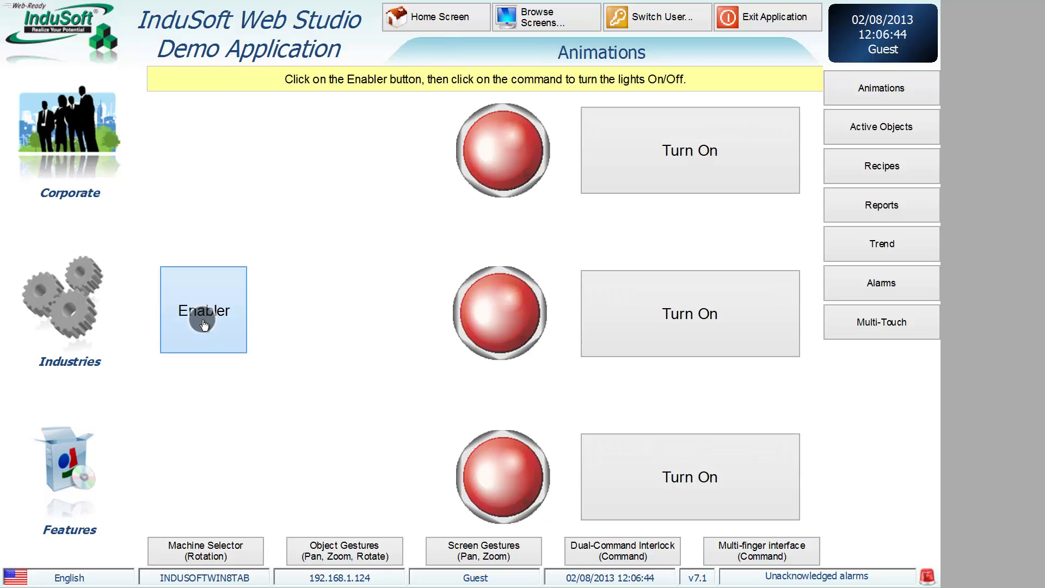
click(695, 173)
click(691, 314)
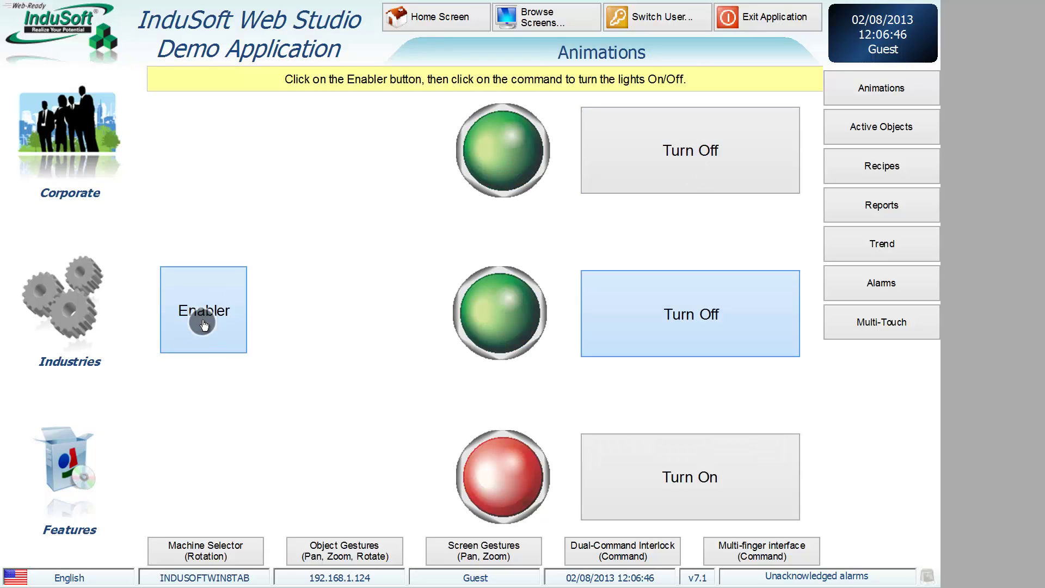
click(690, 477)
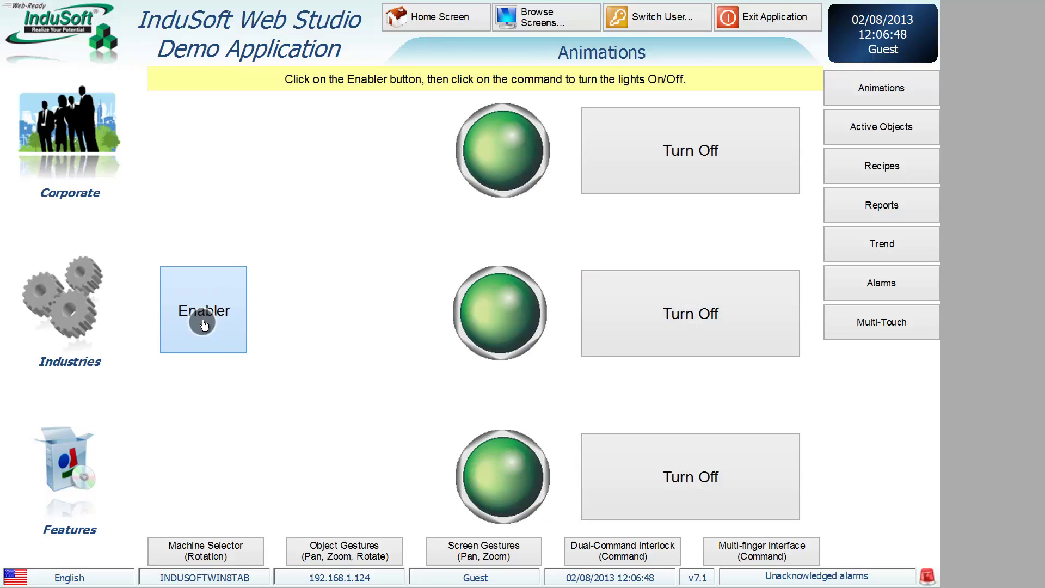
Turn off the middle and lowest lights, switch the uppermost light off and on again, and release the Enabler
click(682, 322)
click(653, 472)
click(670, 153)
click(671, 154)
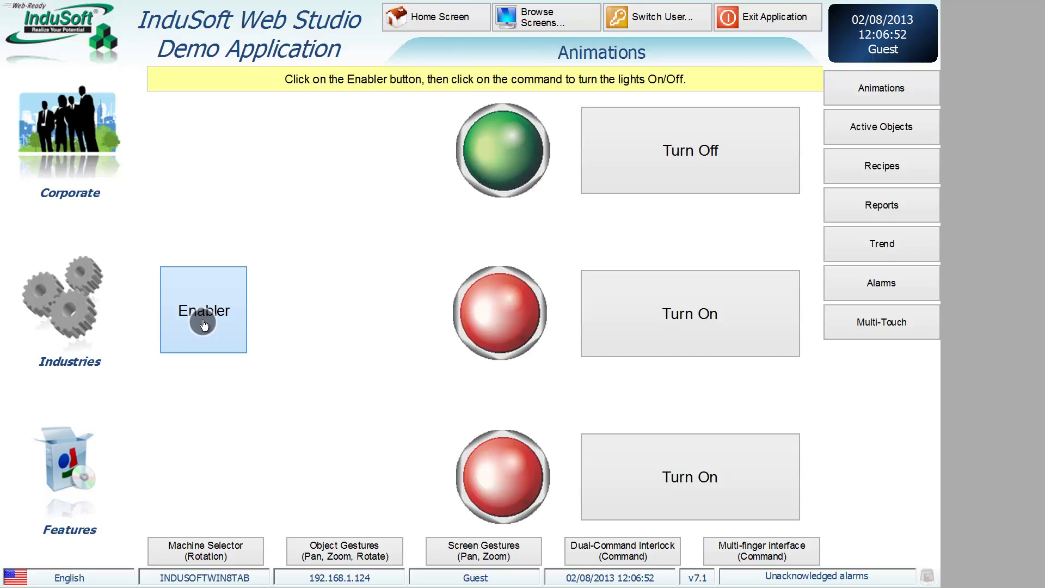
click(204, 324)
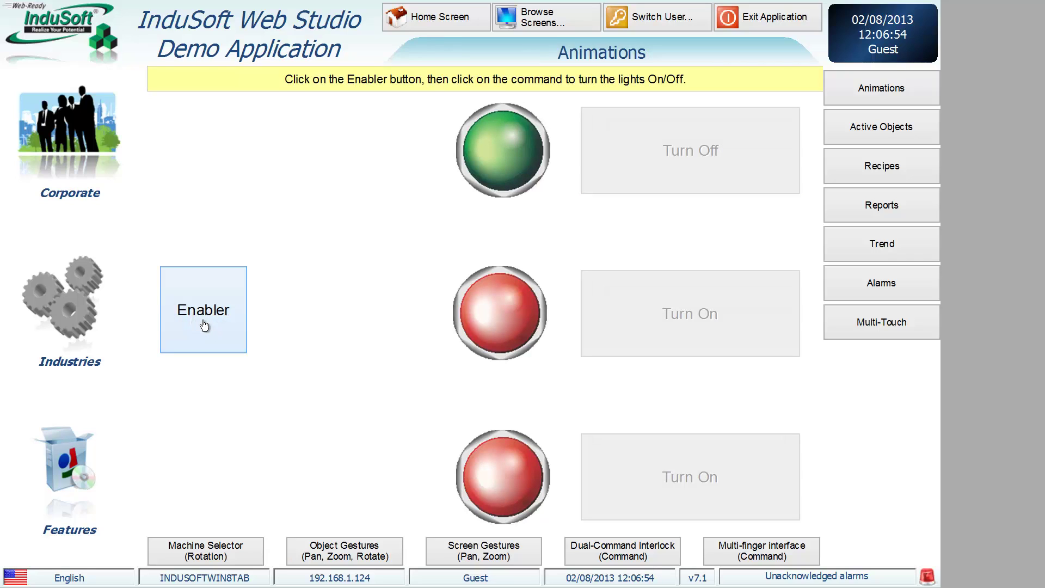
Try the uppermost and middle light commands with the Enabler released and with it held
click(654, 151)
click(665, 145)
click(182, 322)
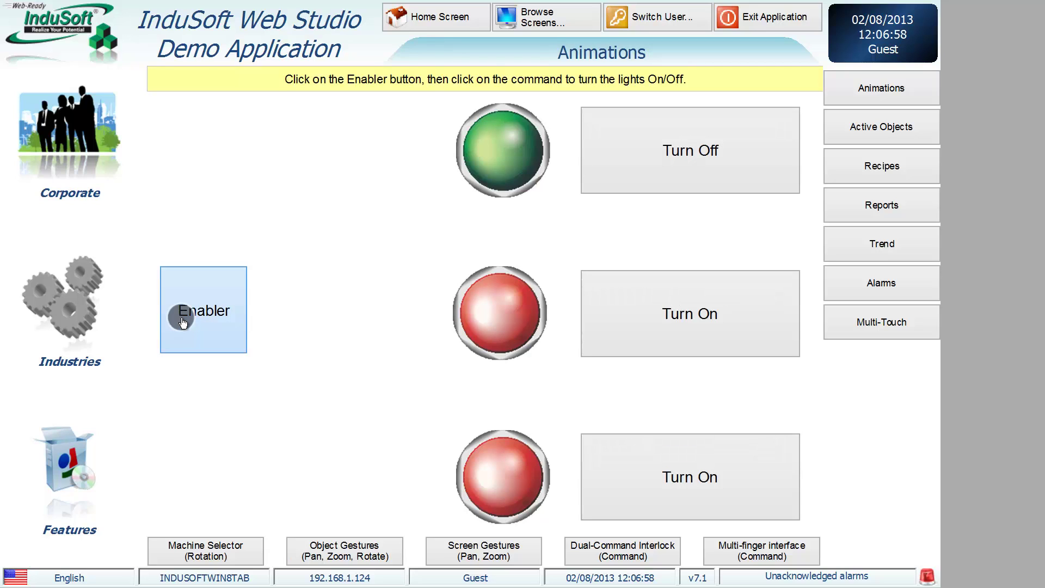
click(670, 337)
click(681, 152)
click(677, 321)
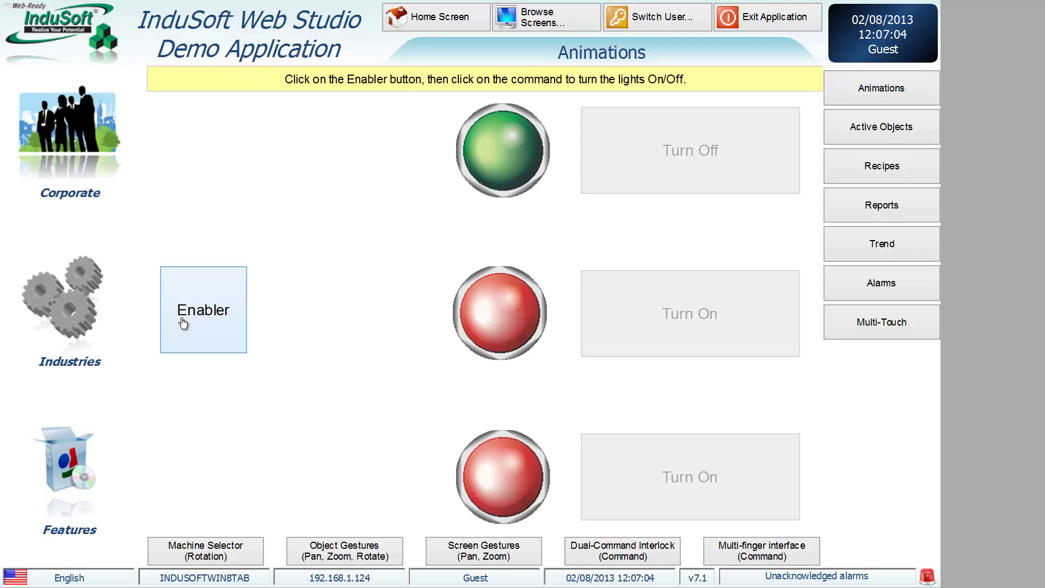
Open the Multi-finger interface screen and touch the thumb, index, middle and ring fingertips of the hand picture together
click(742, 556)
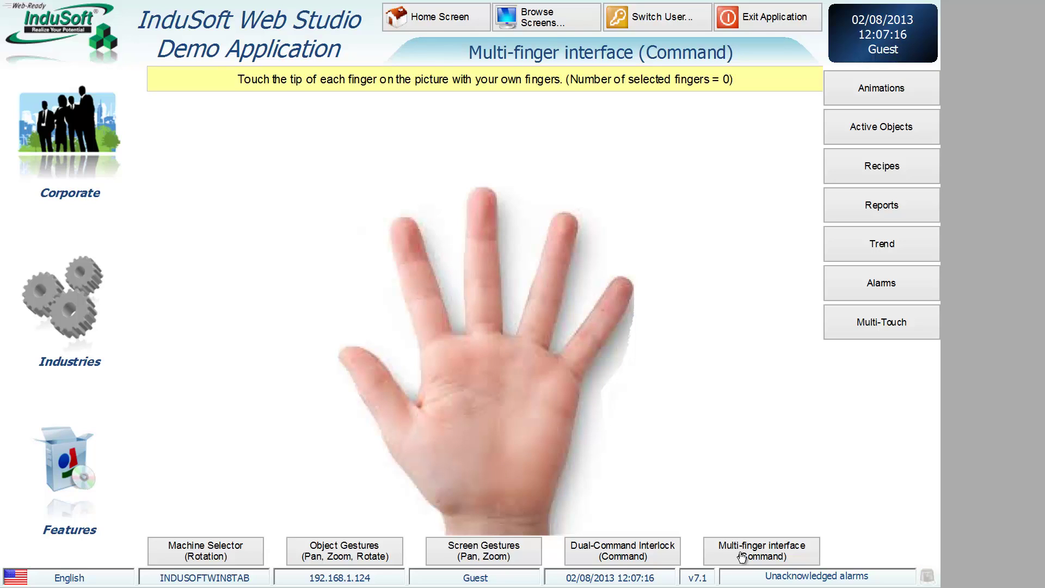
click(345, 367)
click(477, 189)
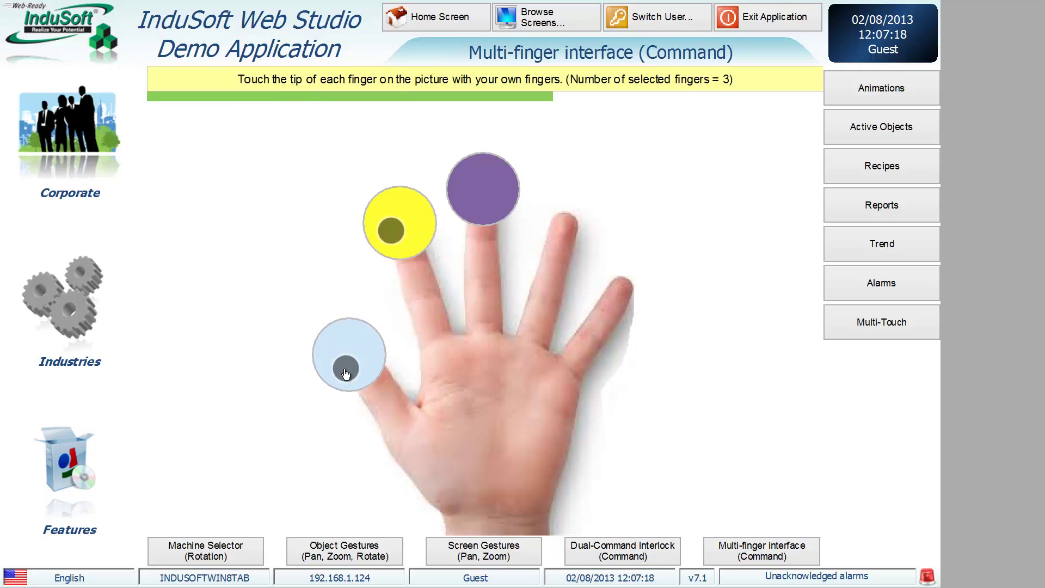
click(576, 194)
drag(345, 372, 429, 370)
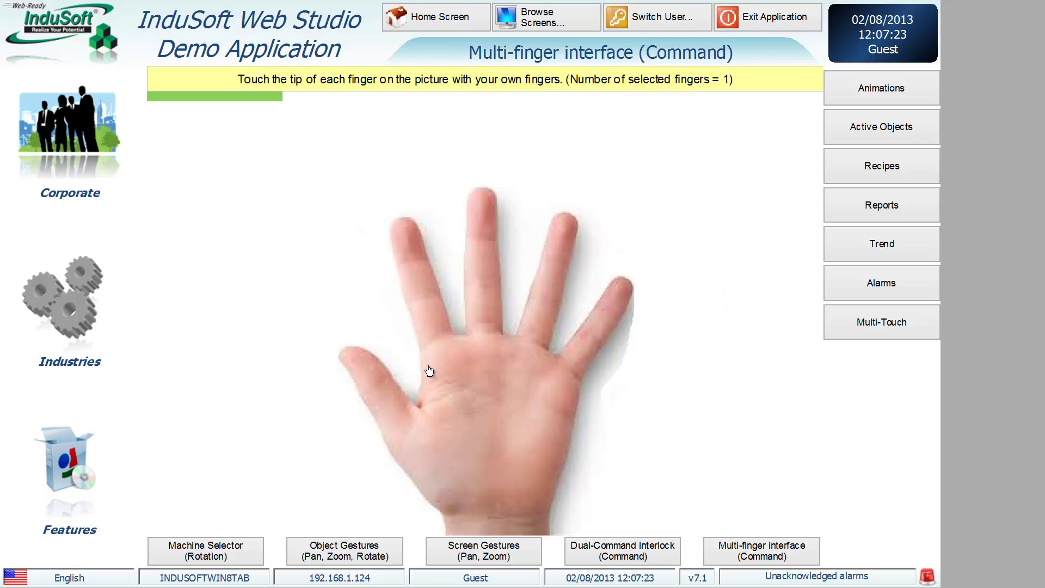
Repeat the multi-finger selection from thumb to ring finger, and touch the thumb and index fingertips once more
click(356, 367)
click(395, 232)
click(480, 204)
click(571, 214)
click(344, 369)
click(399, 220)
mouse_move(338, 367)
mouse_down()
mouse_move(392, 352)
mouse_move(332, 375)
mouse_up()
Exit the running demo application and open the recent project MultiTouch1.APP in the development environment
click(803, 16)
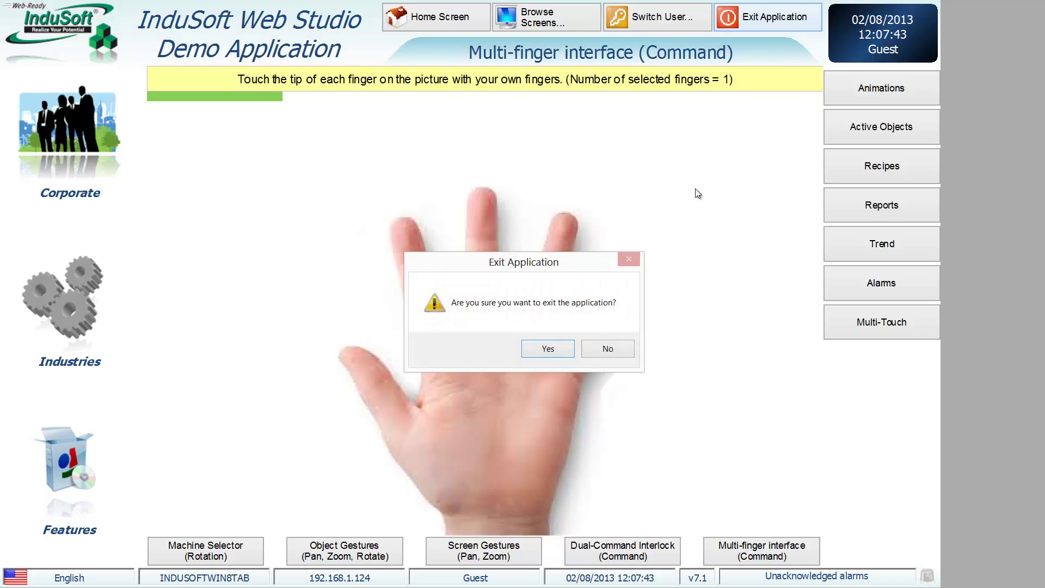
click(566, 346)
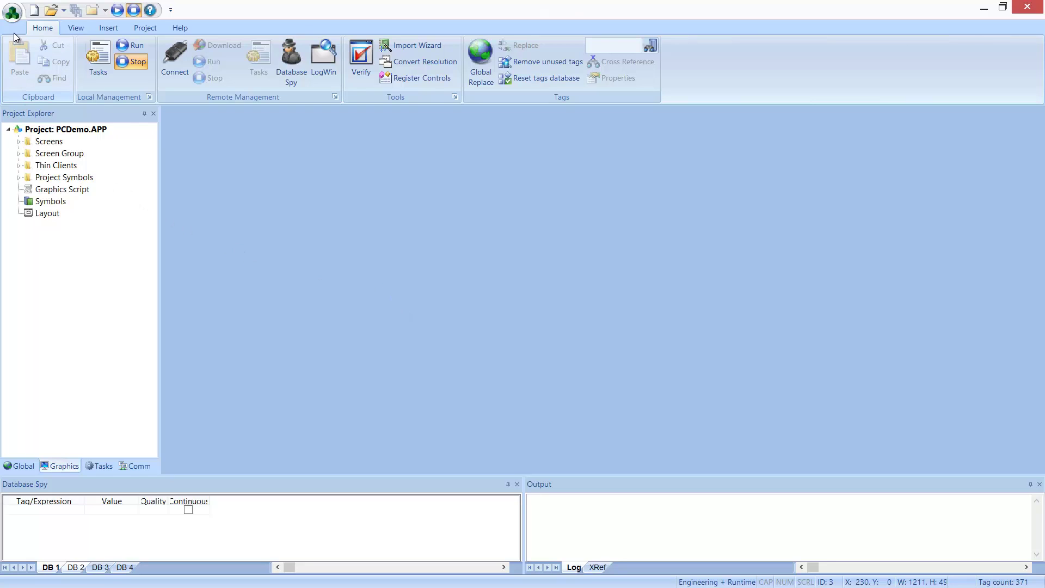
click(13, 13)
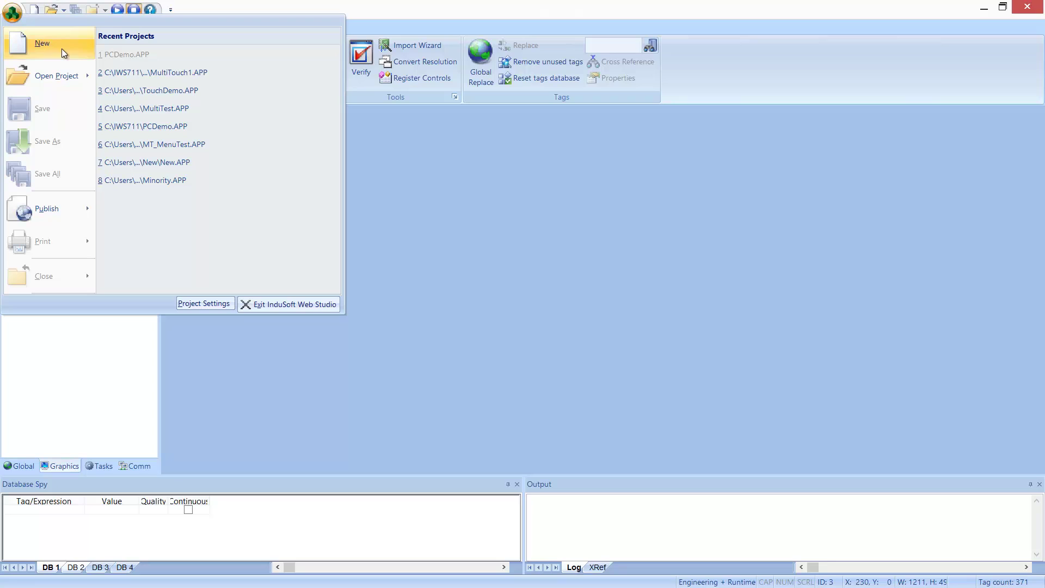
click(109, 72)
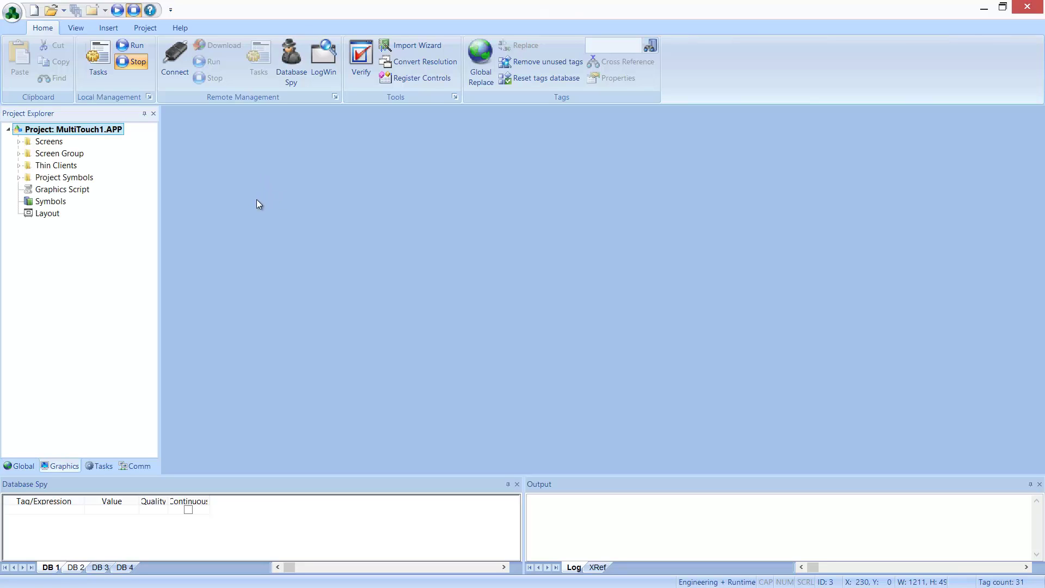
Run the MultiTouch1 project and open its Position screen, followed by its Objects screen
click(131, 45)
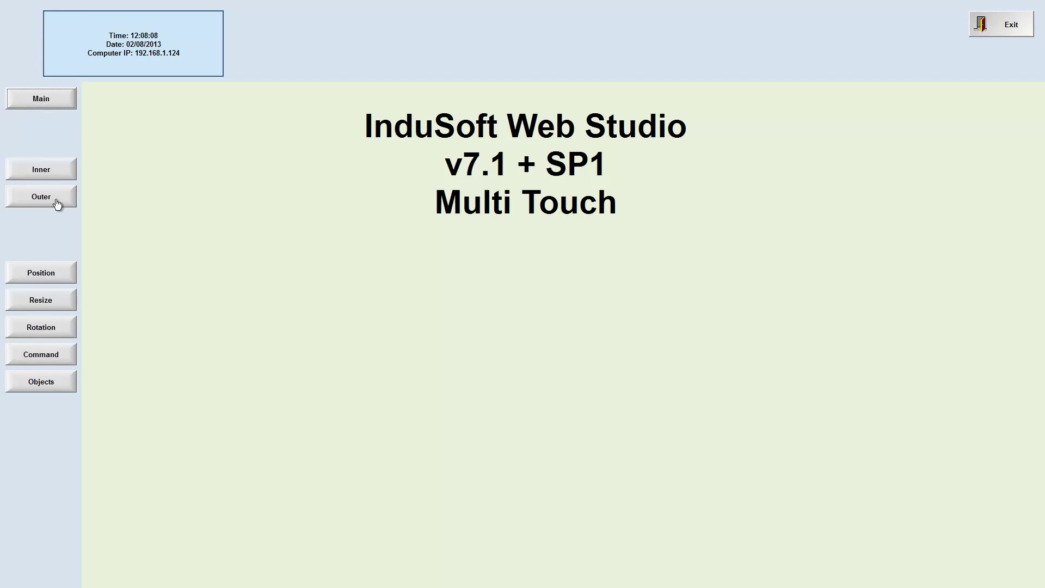
click(64, 273)
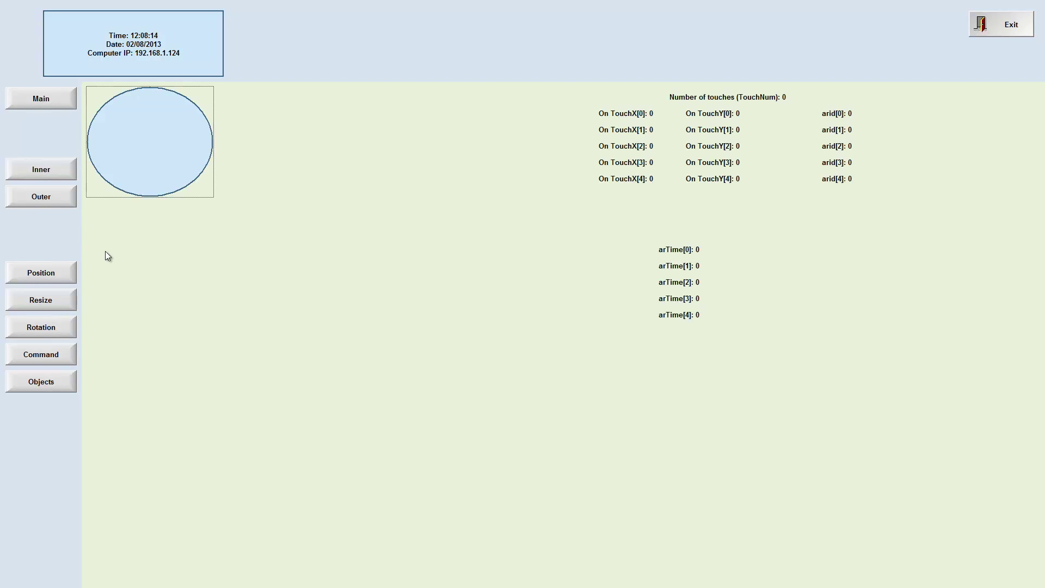
click(47, 381)
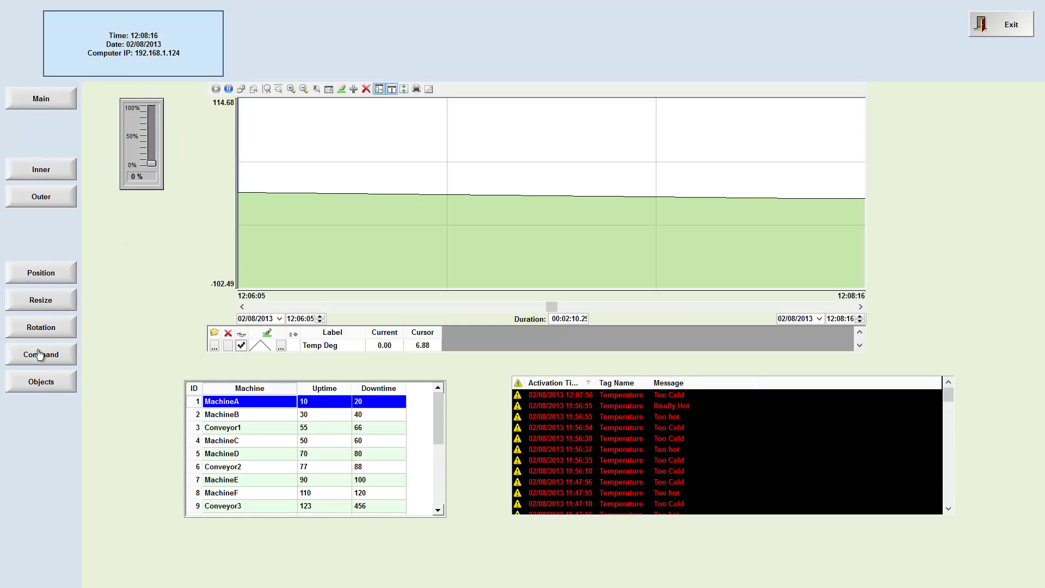
Exit the running application and open the datasheet view of the MultiTouch1 project tags
click(1014, 30)
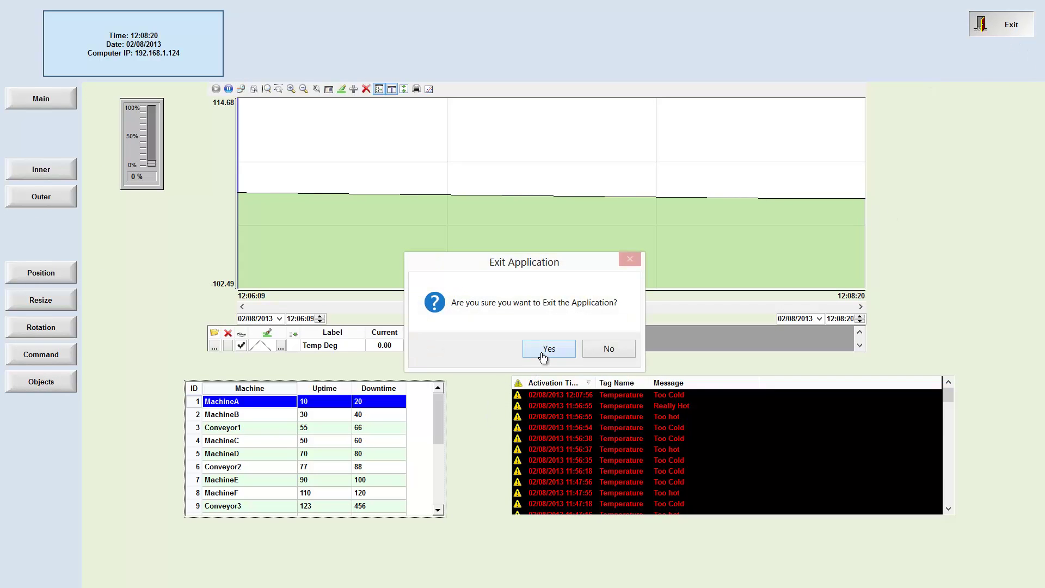
click(543, 350)
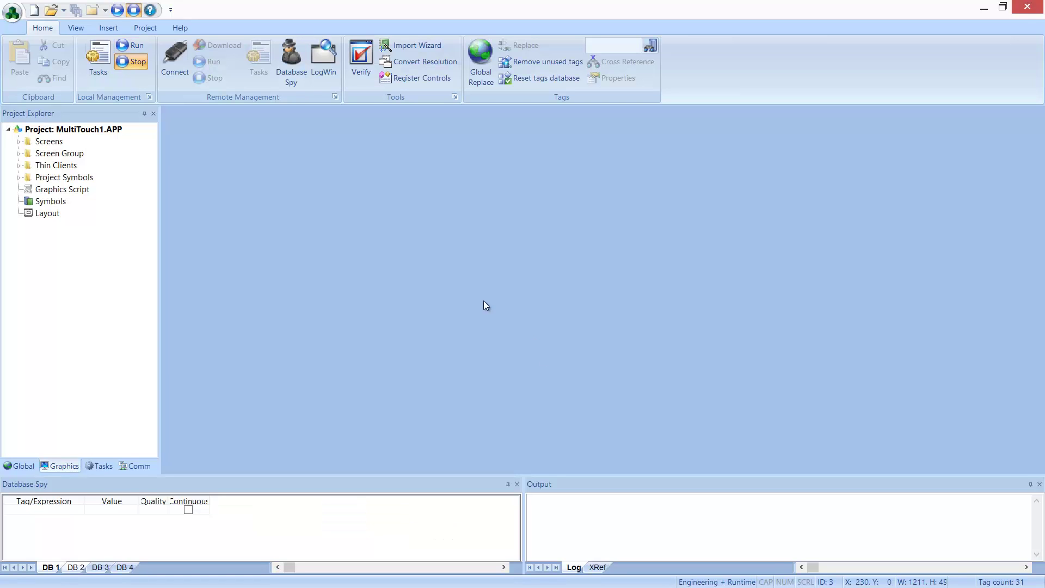
click(47, 142)
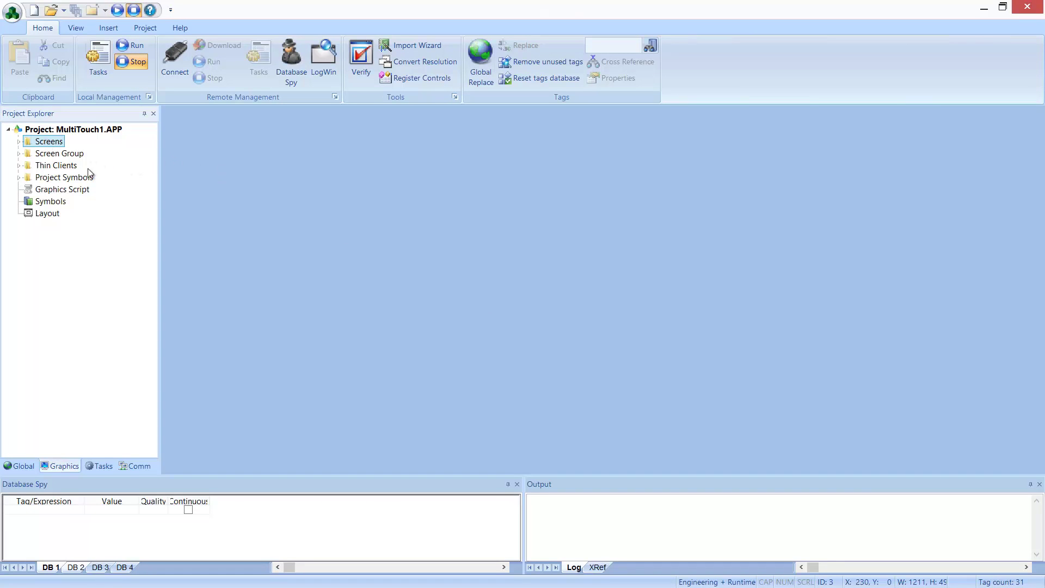
click(17, 464)
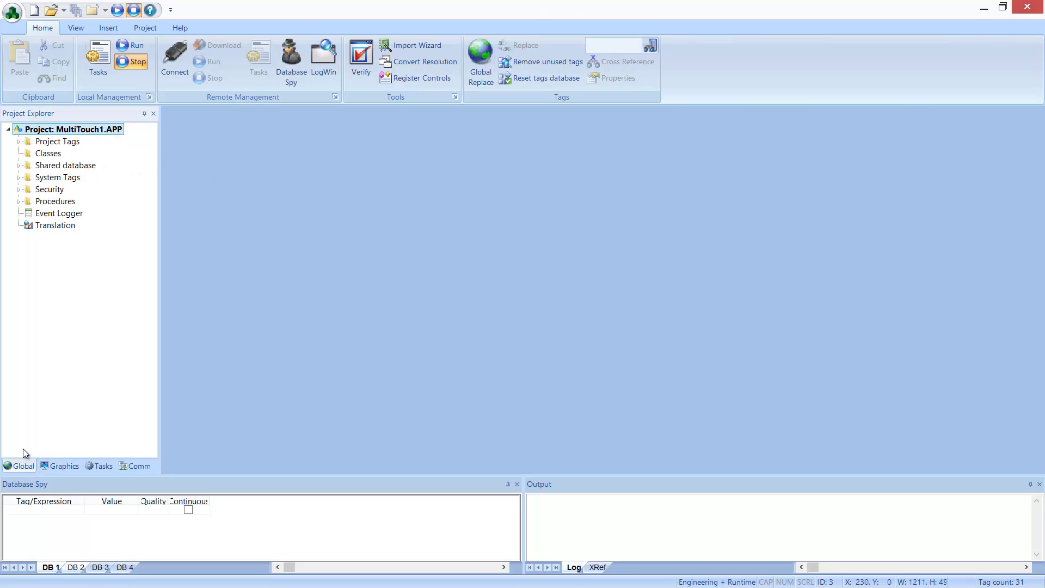
double_click(57, 142)
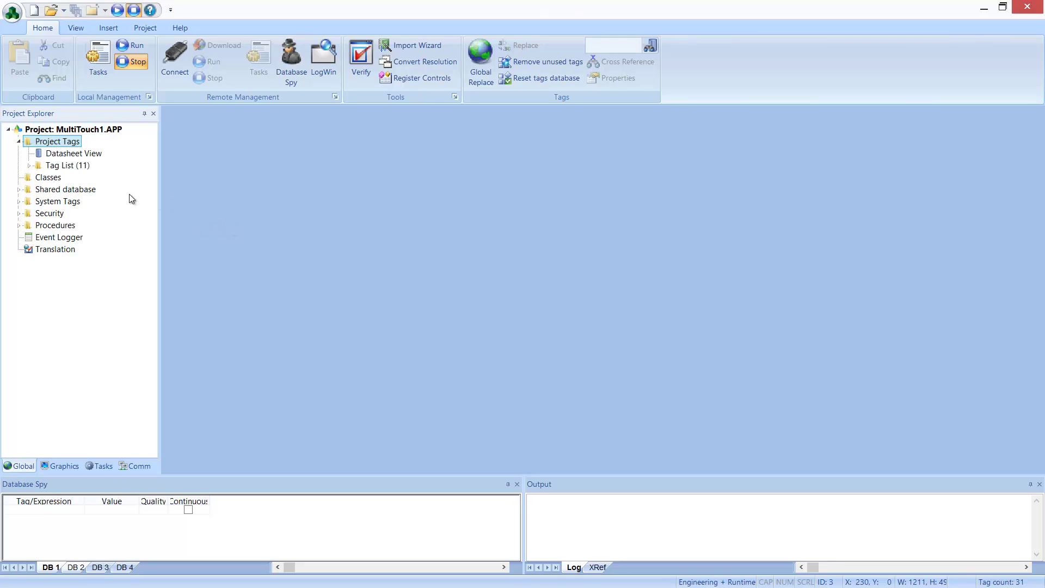
double_click(73, 154)
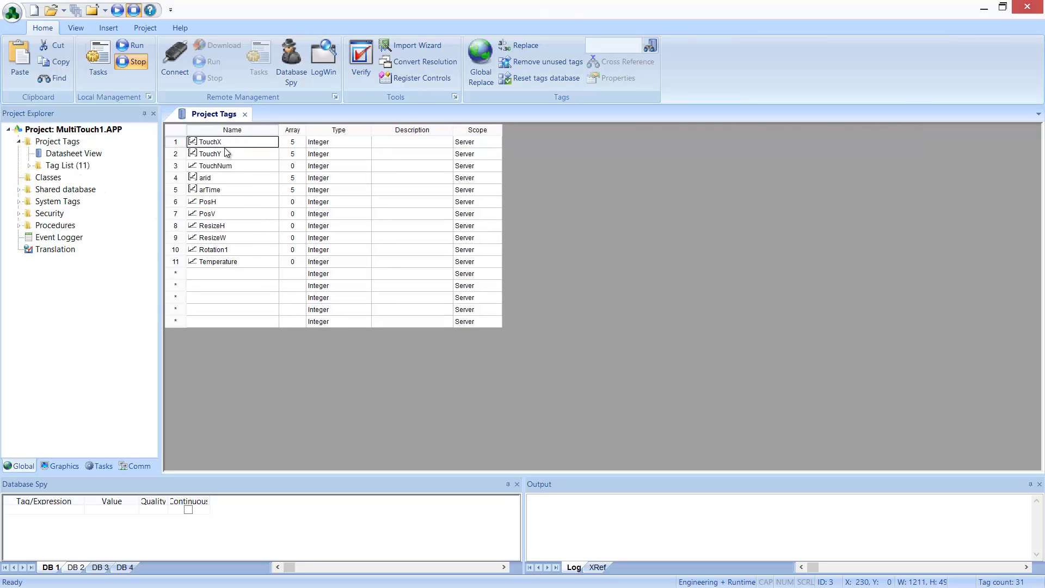
Review the position, resize, rotation, temperature and touch array tags in the project tags datasheet, and close it
click(221, 202)
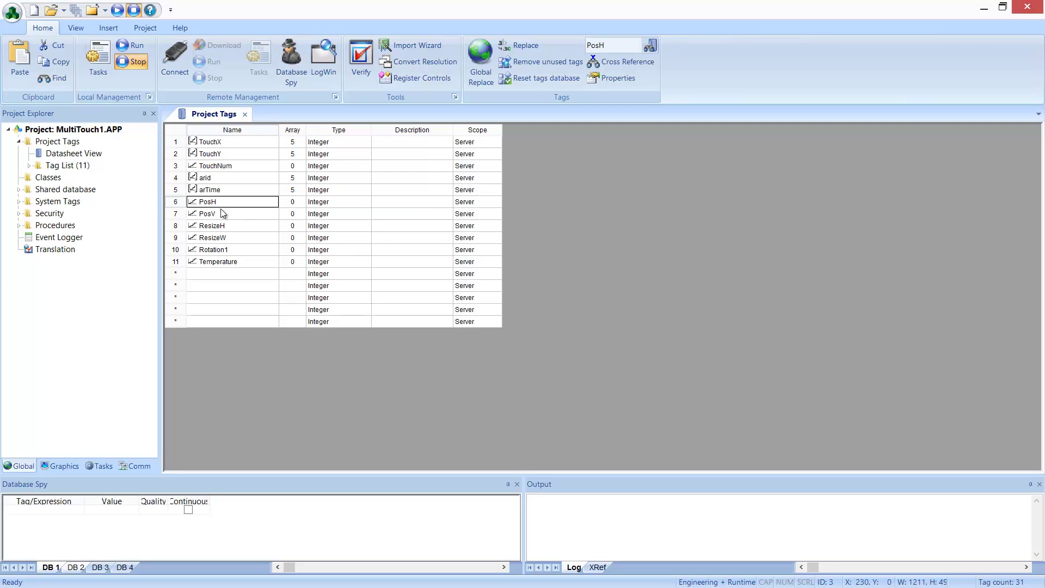
click(221, 226)
click(221, 240)
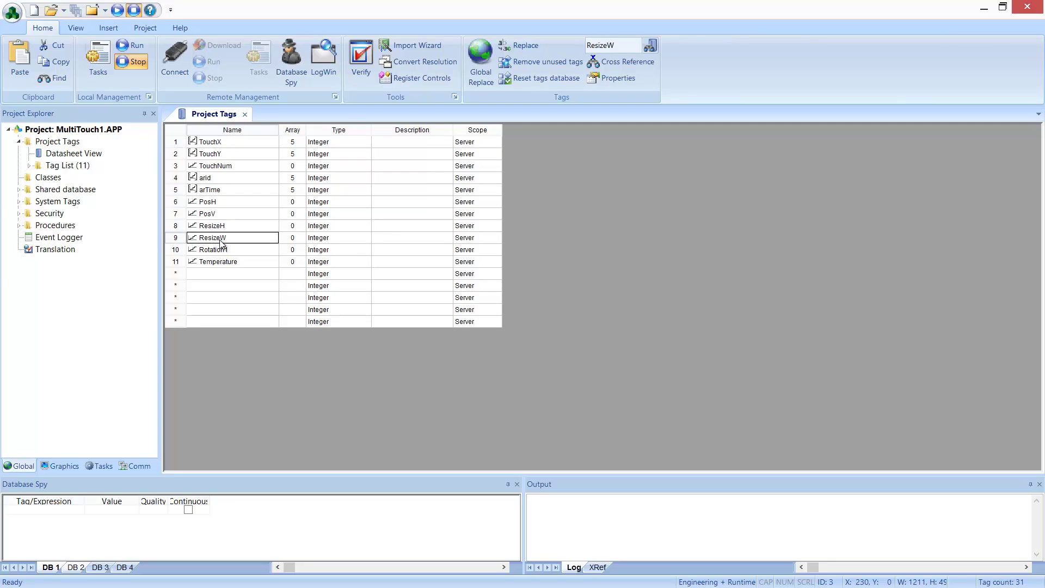
click(221, 250)
click(223, 264)
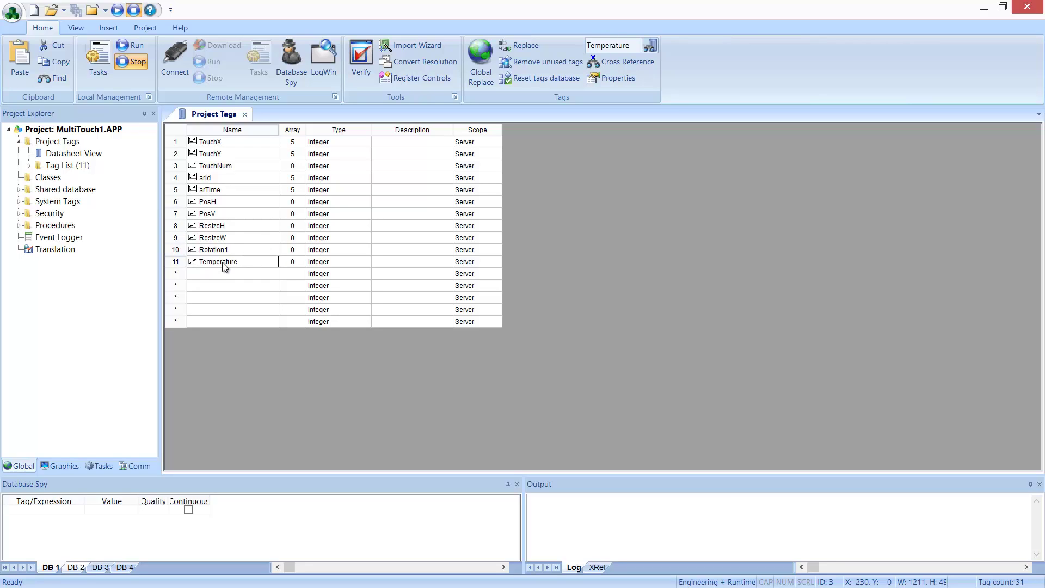
click(219, 142)
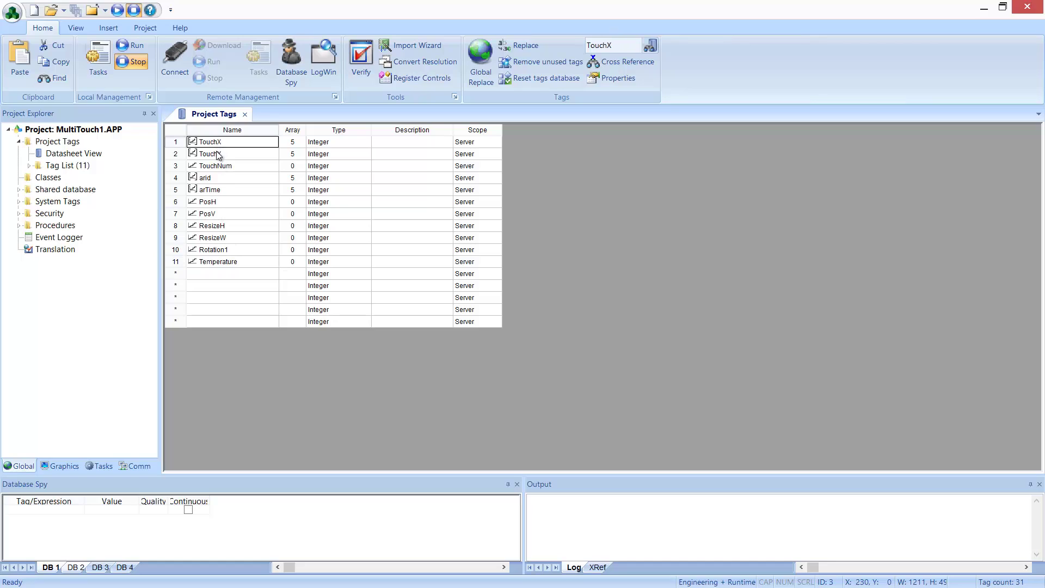
click(217, 153)
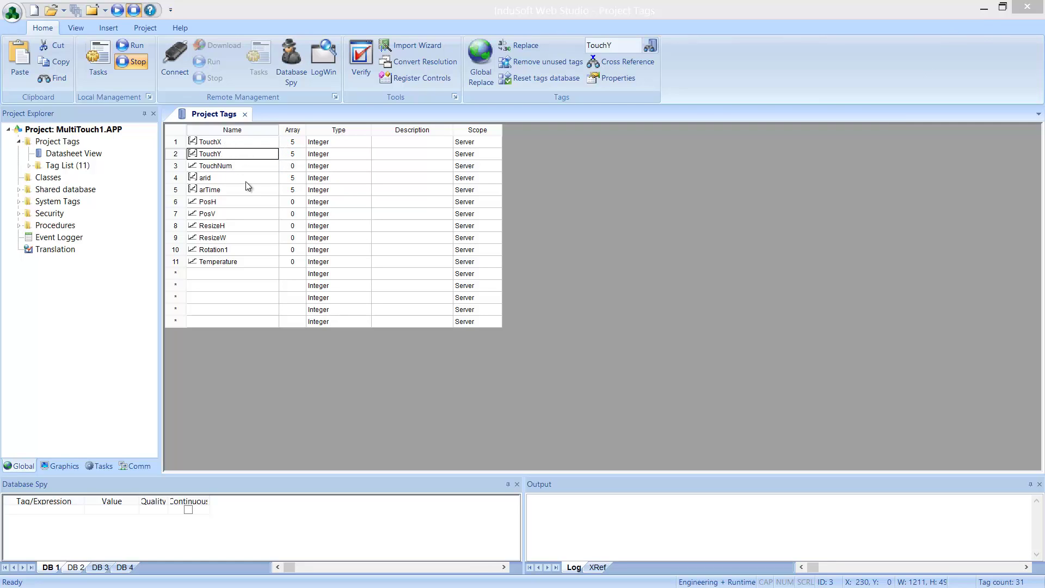
click(223, 179)
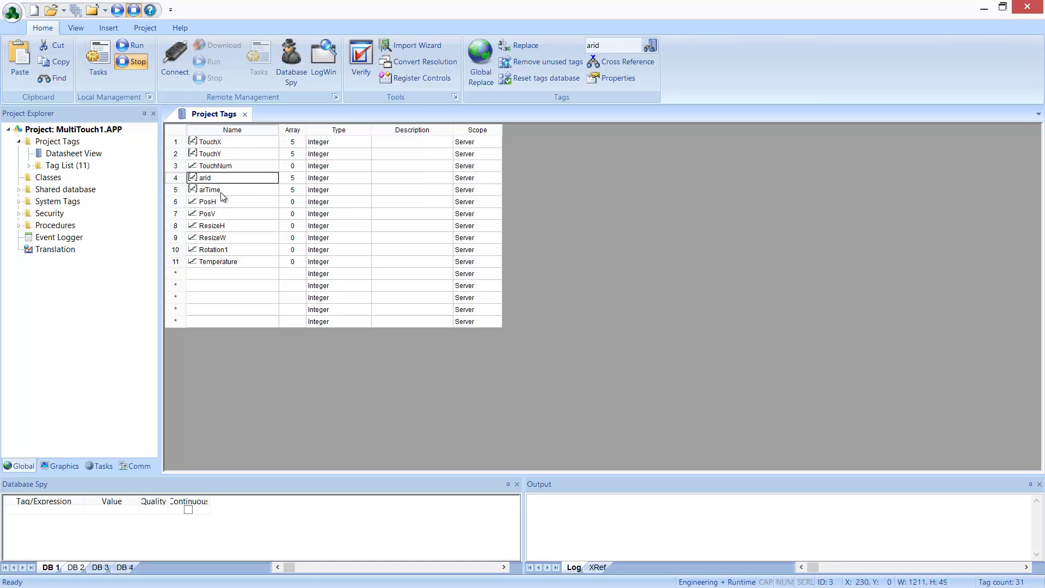
click(246, 119)
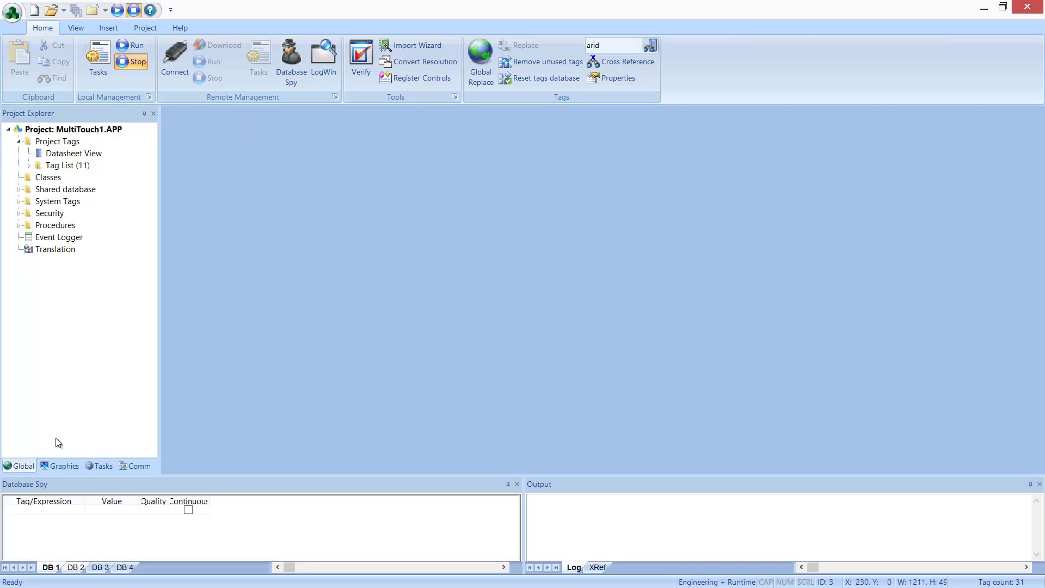
Review the project-wide multi-touch settings in the viewer settings for the Replace(Partial) and Popup screen styles, and accept them
click(60, 465)
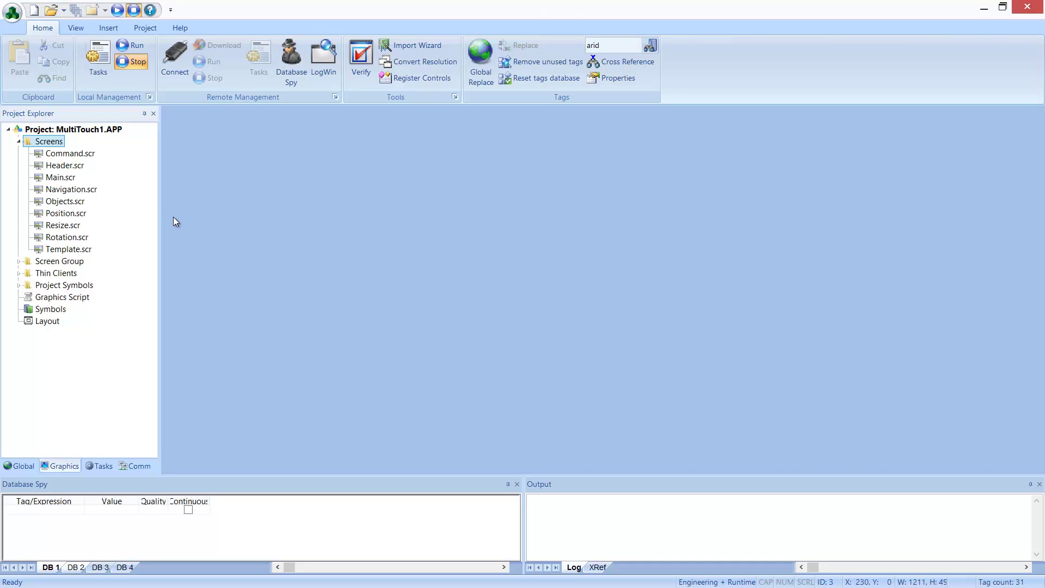
click(148, 31)
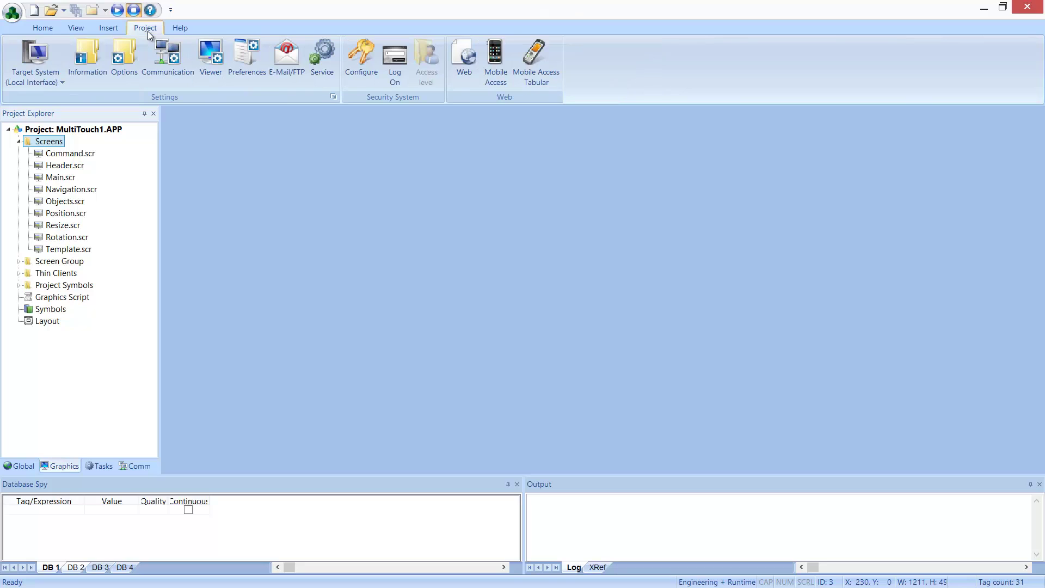
click(205, 61)
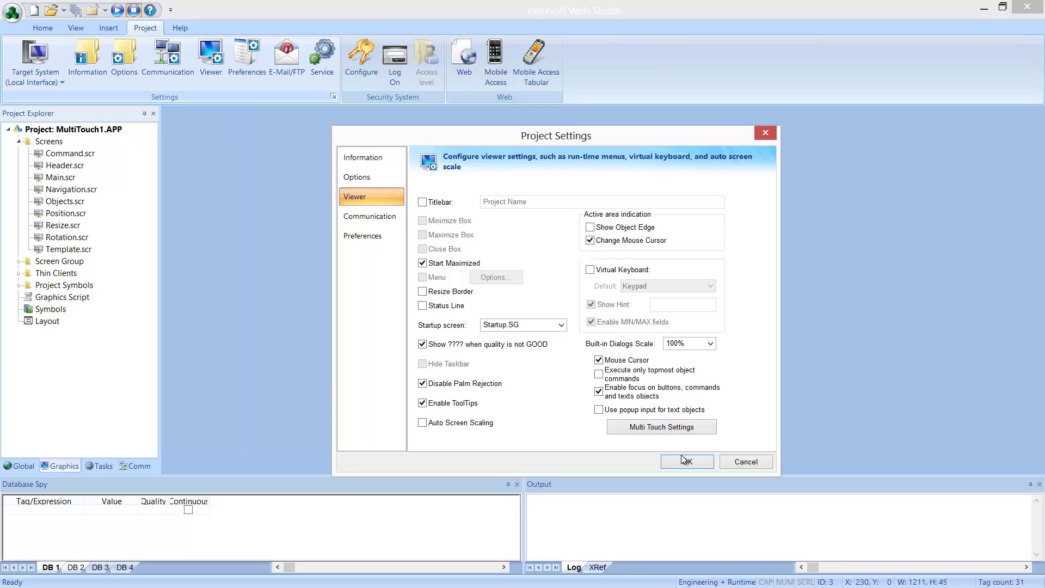
click(659, 428)
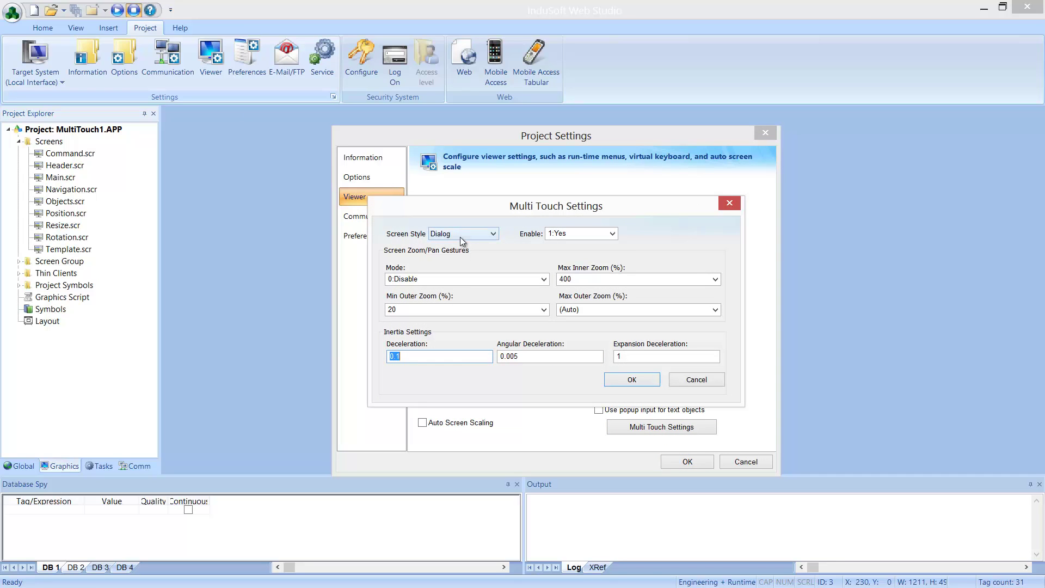
click(462, 239)
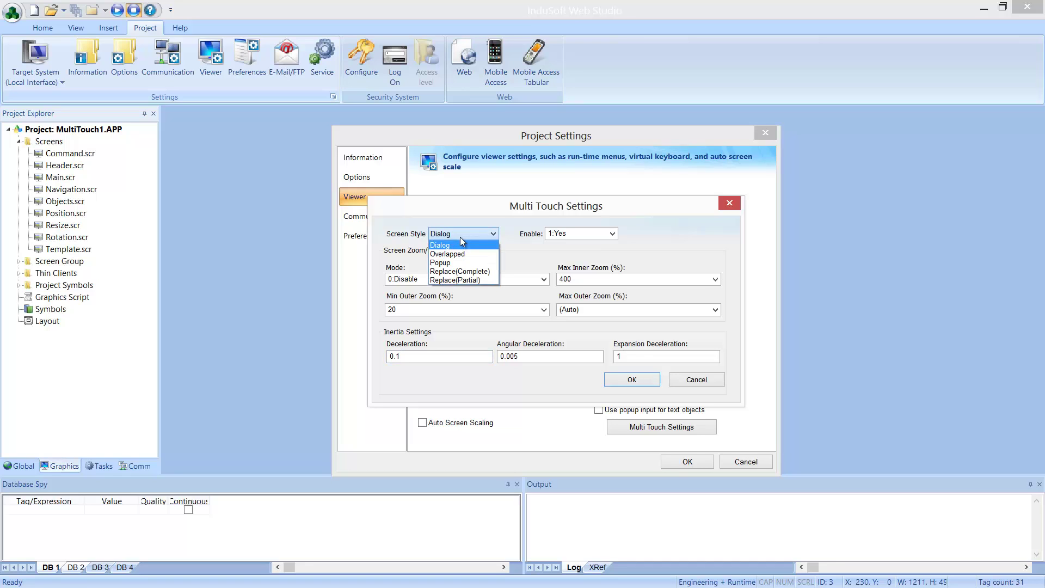
click(451, 281)
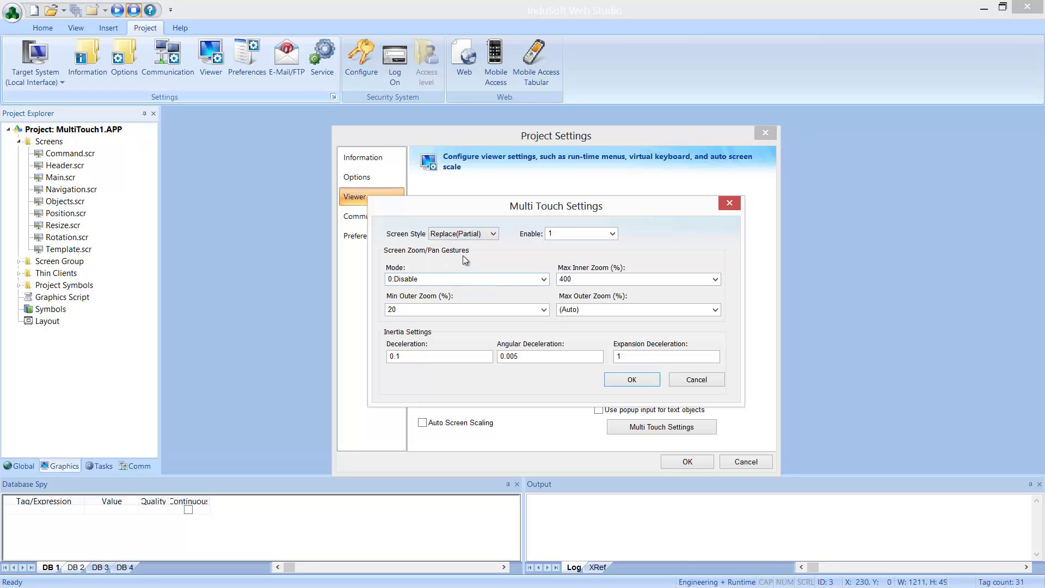
click(489, 234)
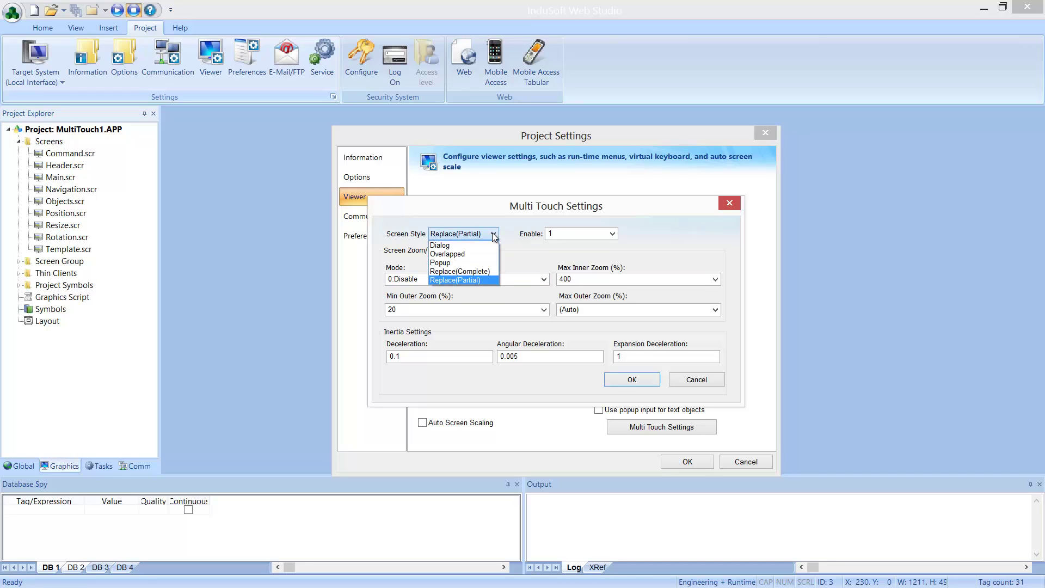
click(460, 264)
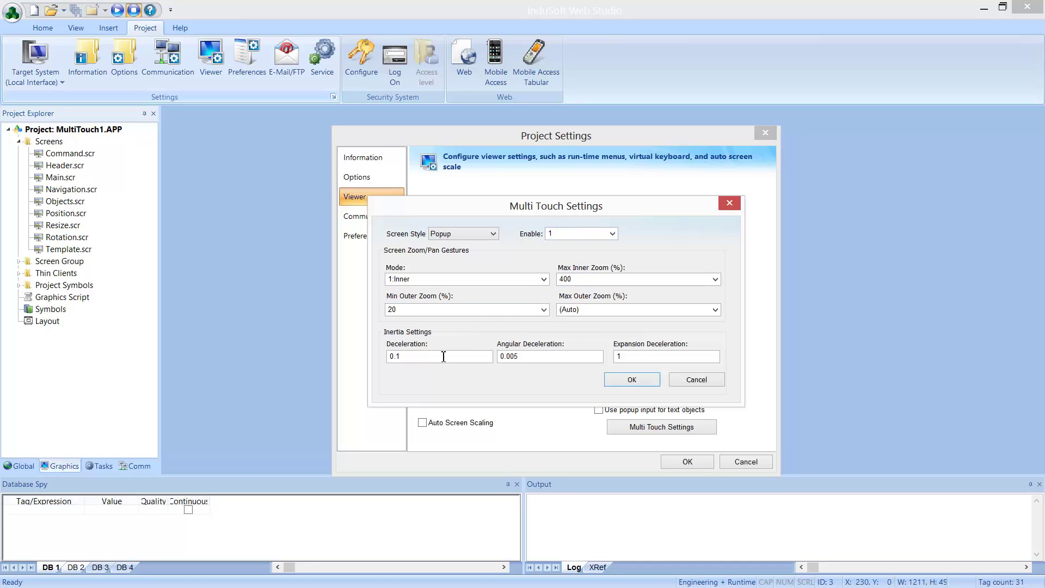
click(633, 380)
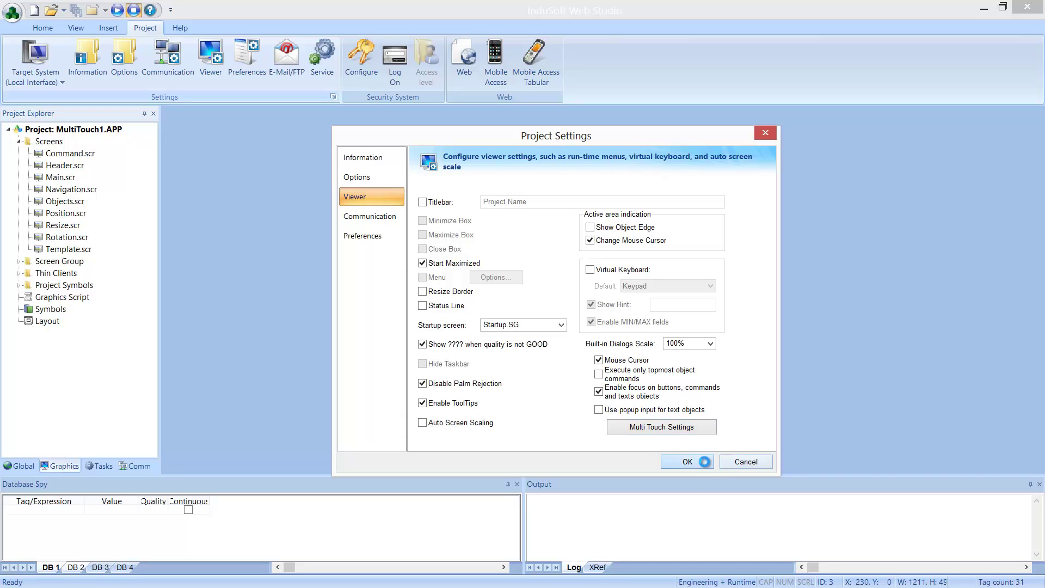
click(678, 460)
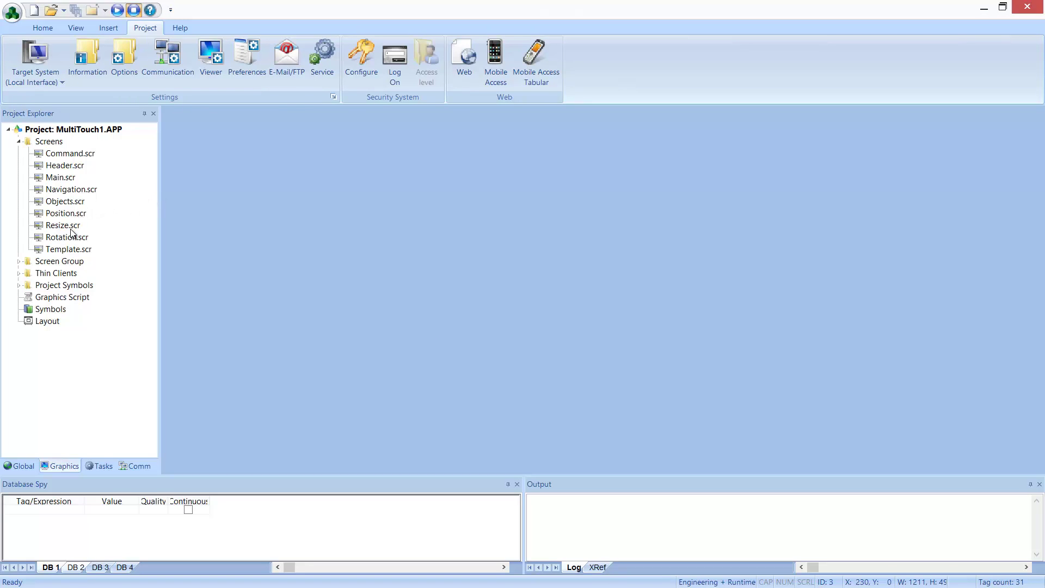
Insert a new screen with the Popup style, a Thin border and a titlebar reading "Inner"
right_click(54, 146)
click(68, 151)
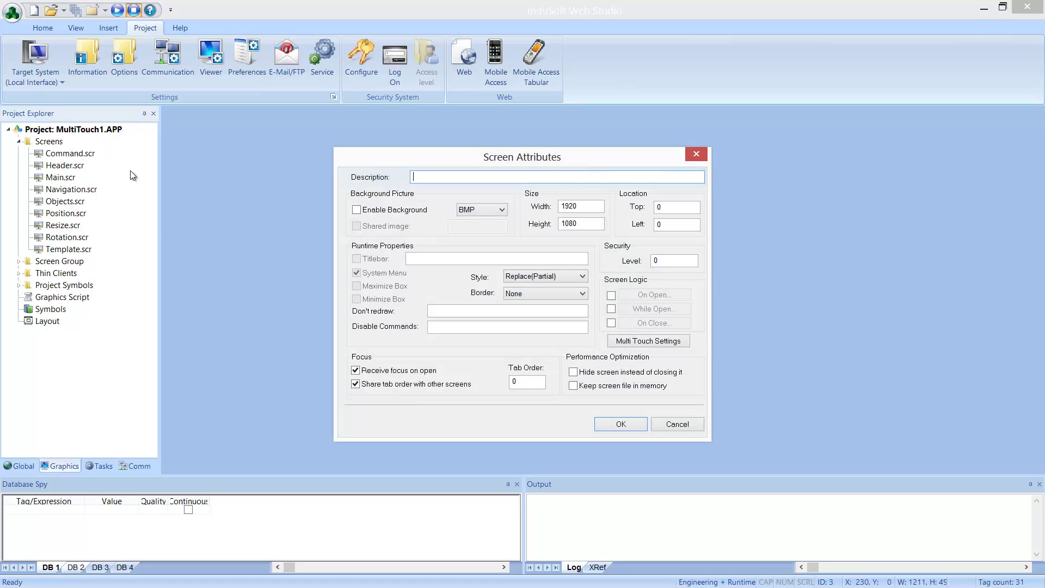
click(534, 278)
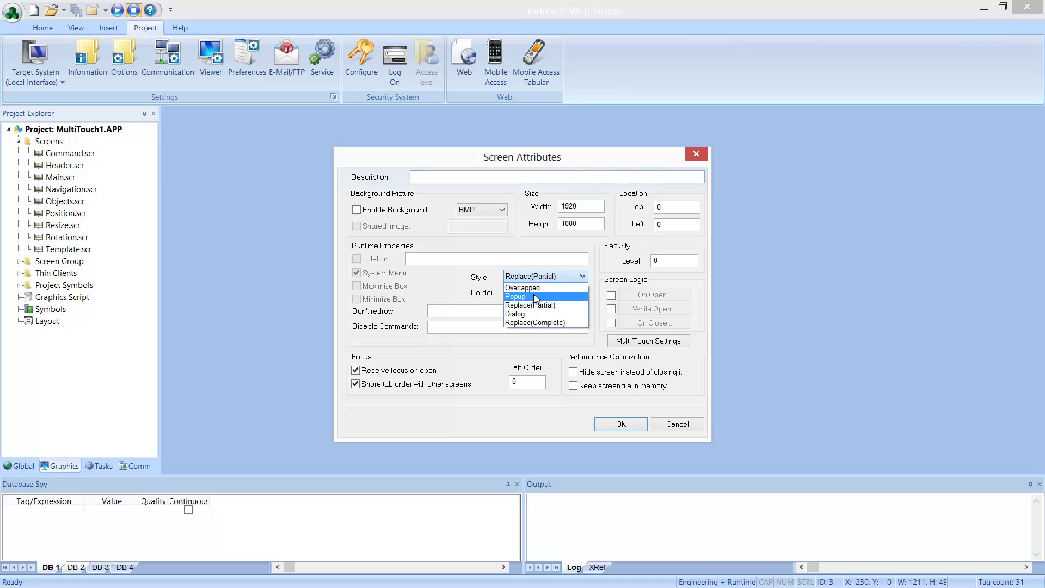
click(534, 297)
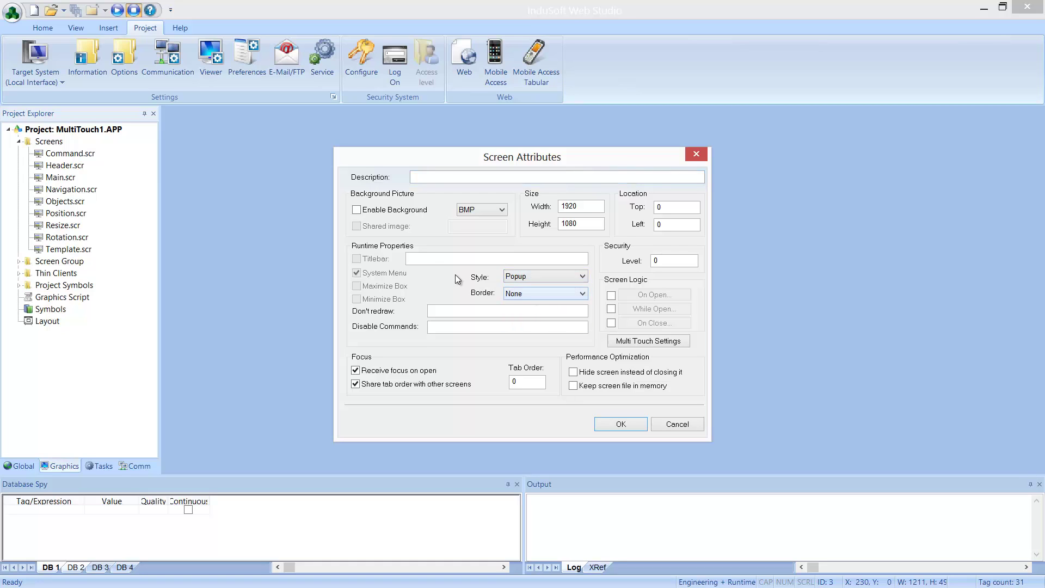
click(514, 294)
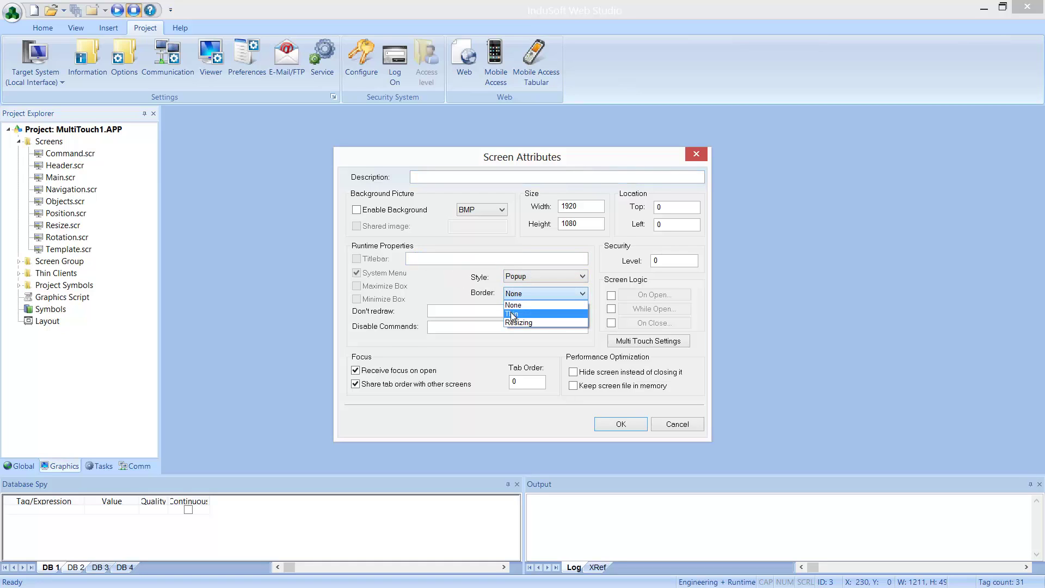
click(512, 314)
click(404, 261)
click(457, 258)
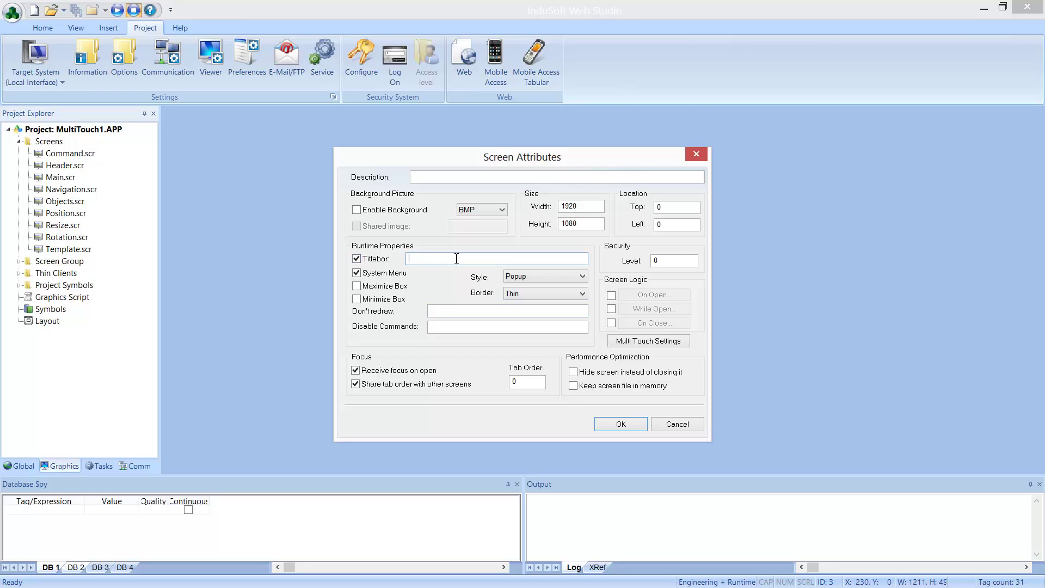
text(Inner)
Set the new screen's size to 300 by 300 and its location to top 200, left 300
double_click(588, 207)
text(300)
key(Tab)
text(30)
key(Tab)
text(200)
key(Tab)
text(300)
Override the project's multi-touch default for the new screen with a maximum outer zoom of 300%, and create the screen
click(643, 344)
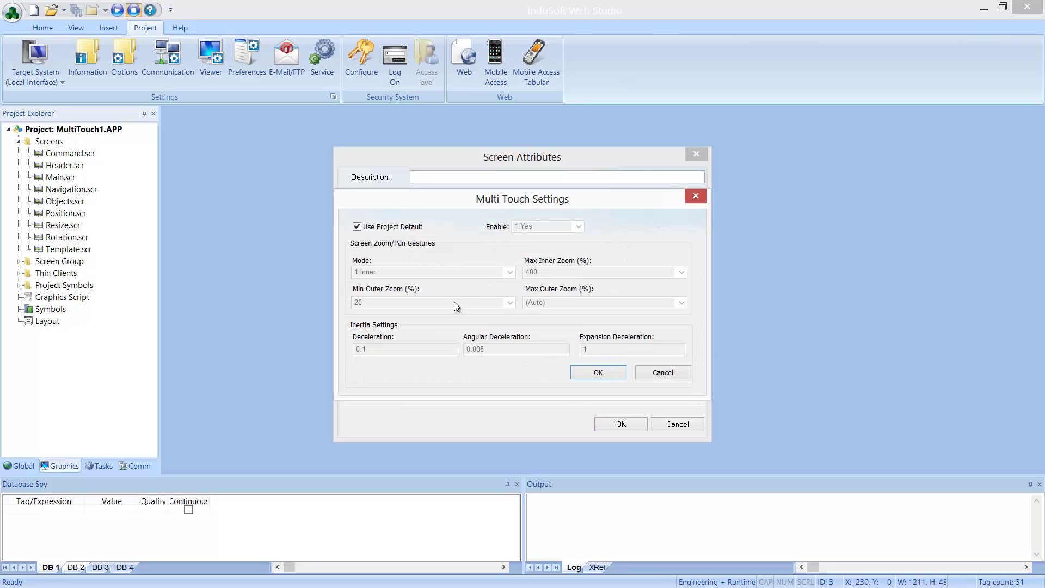
click(357, 227)
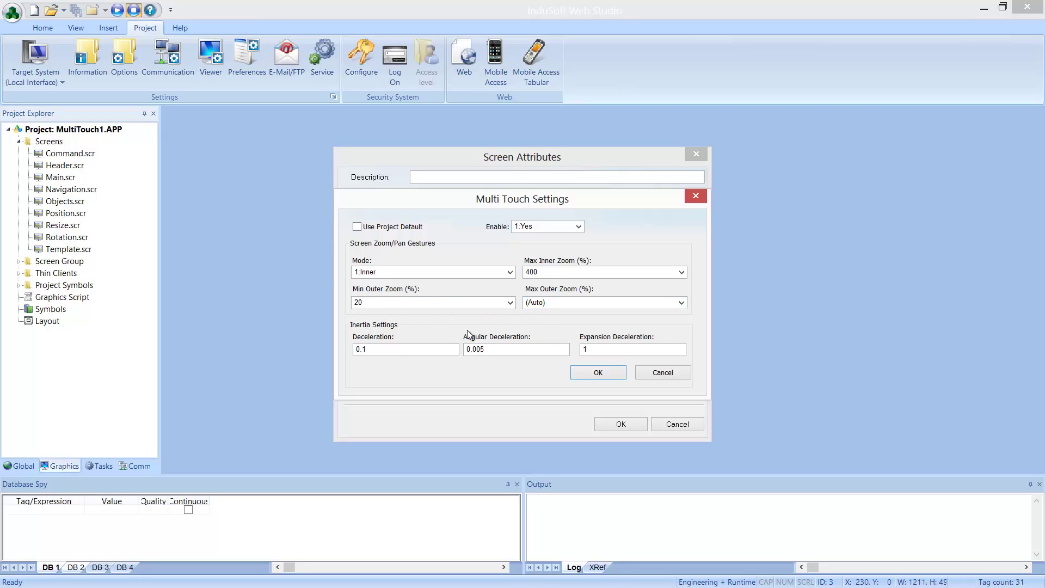
click(552, 304)
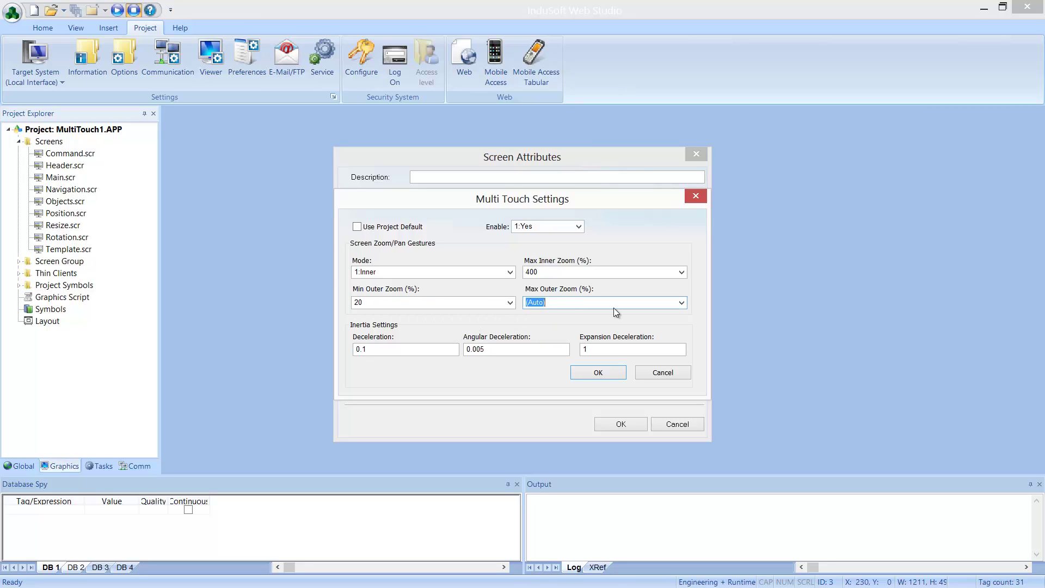
click(682, 303)
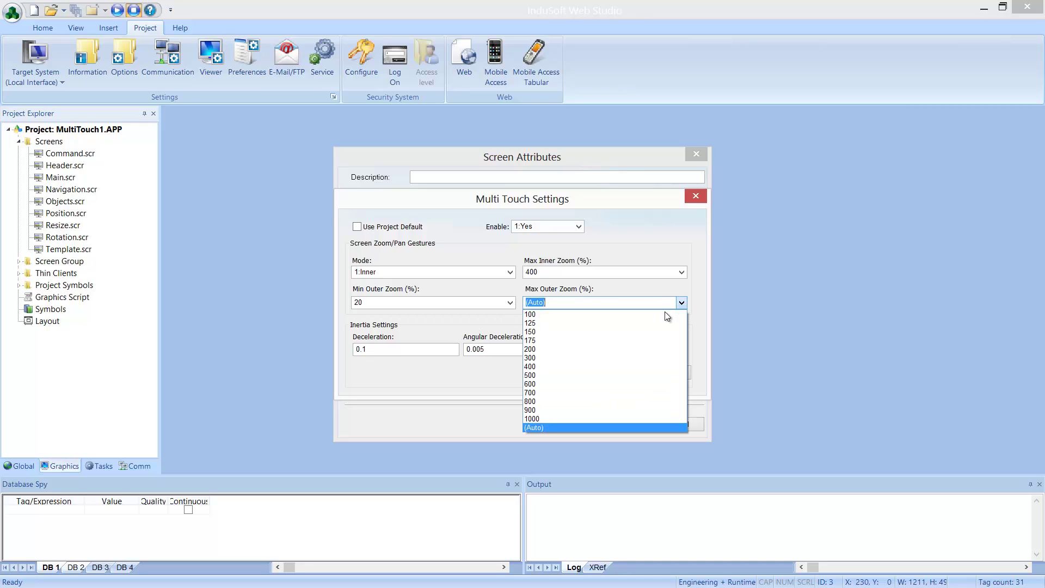
click(546, 357)
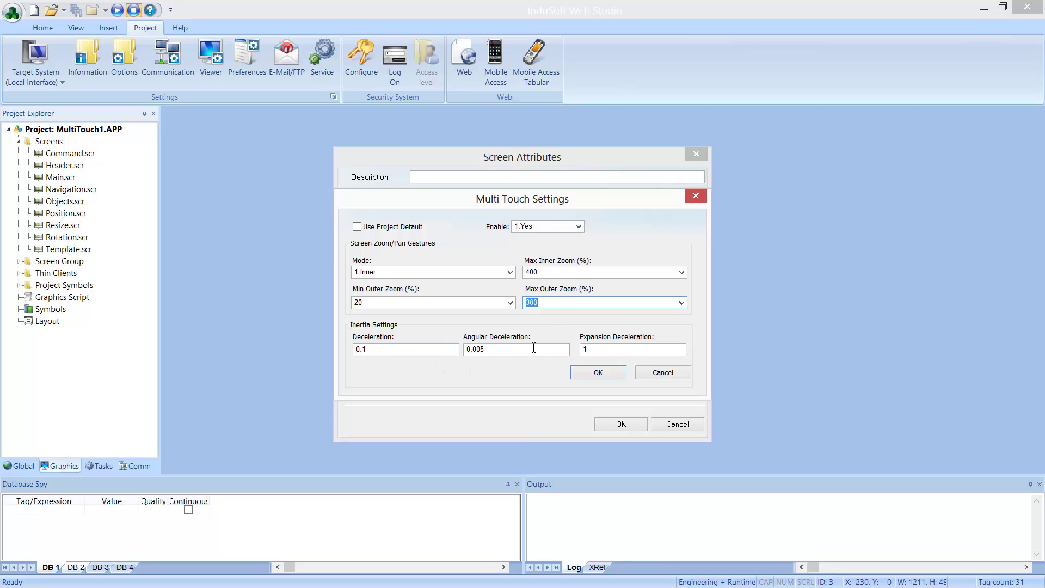
click(602, 374)
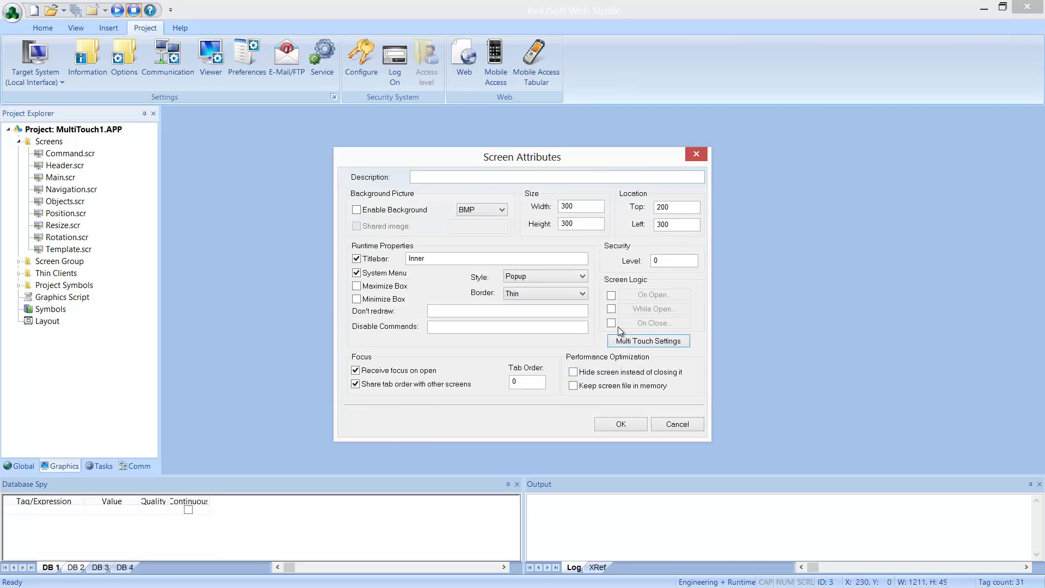
click(619, 425)
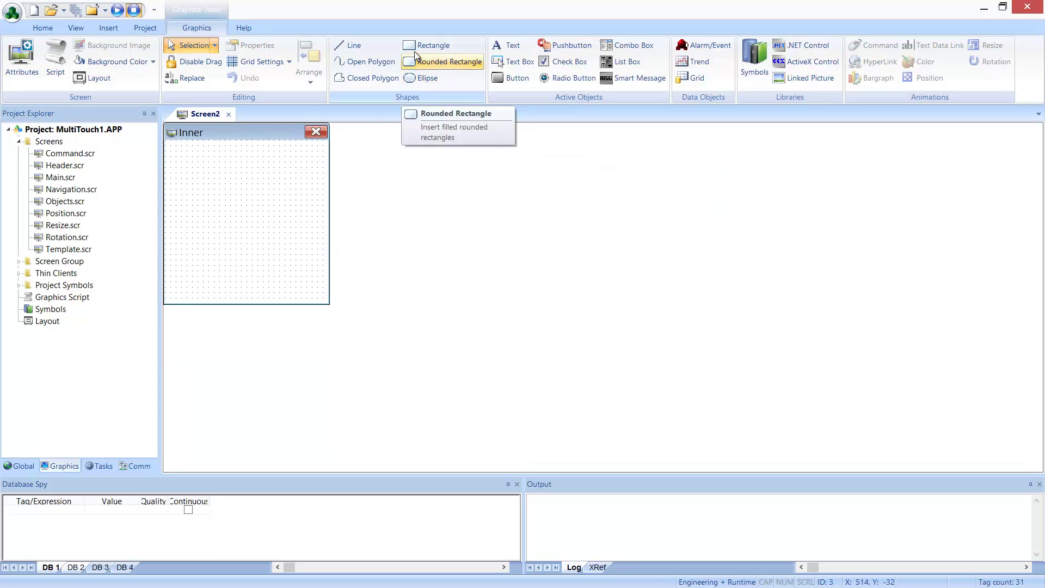
Draw a rectangle about 171 by 81 in the middle of the Inner screen and shift it up to about Y 90
click(427, 46)
drag(197, 194, 290, 238)
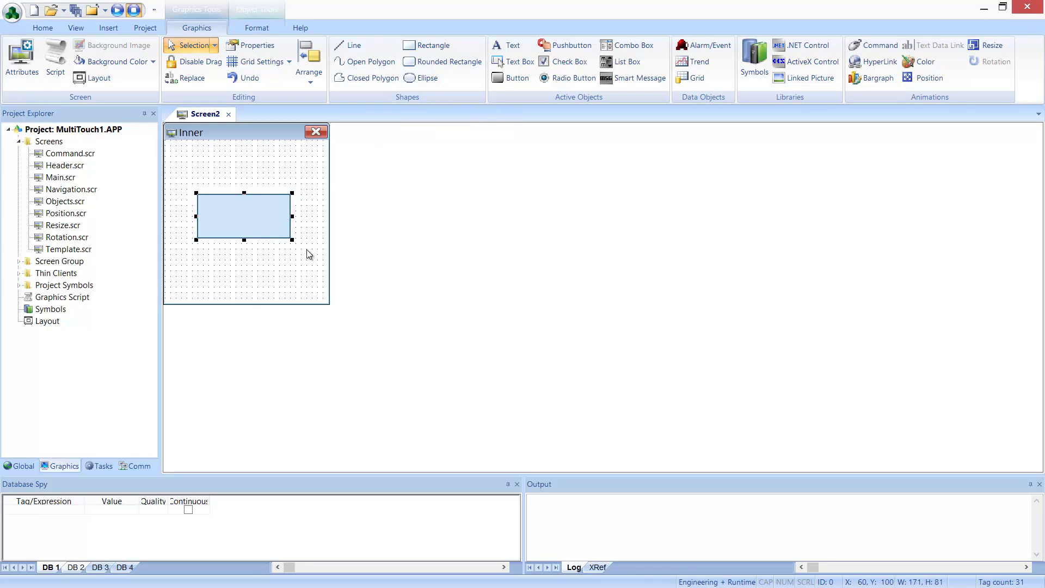
drag(270, 227, 271, 222)
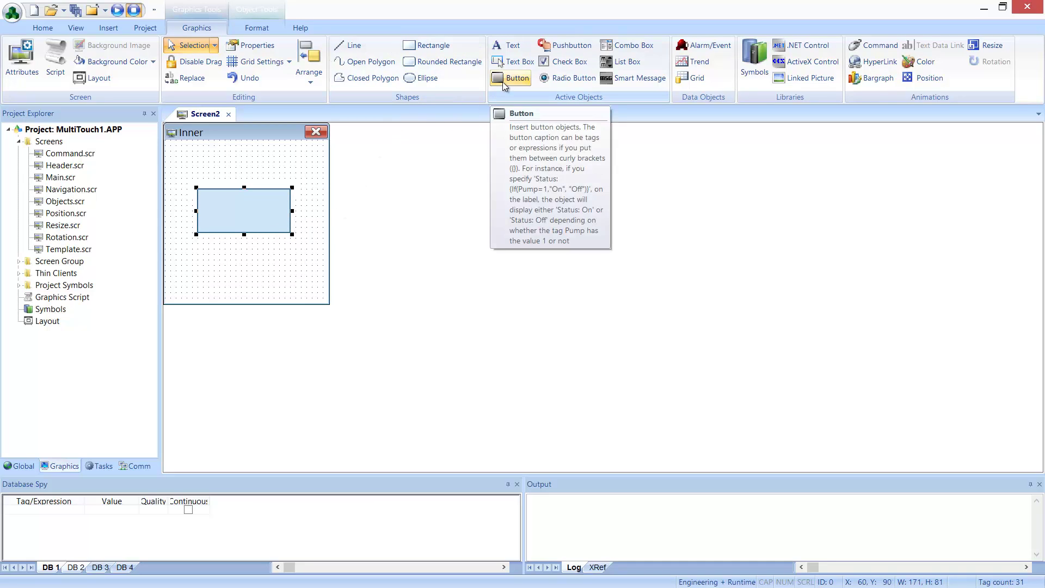
Insert a button about 171 by 41 below the rectangle and caption it "Inner"
click(502, 82)
drag(192, 264, 286, 288)
double_click(271, 279)
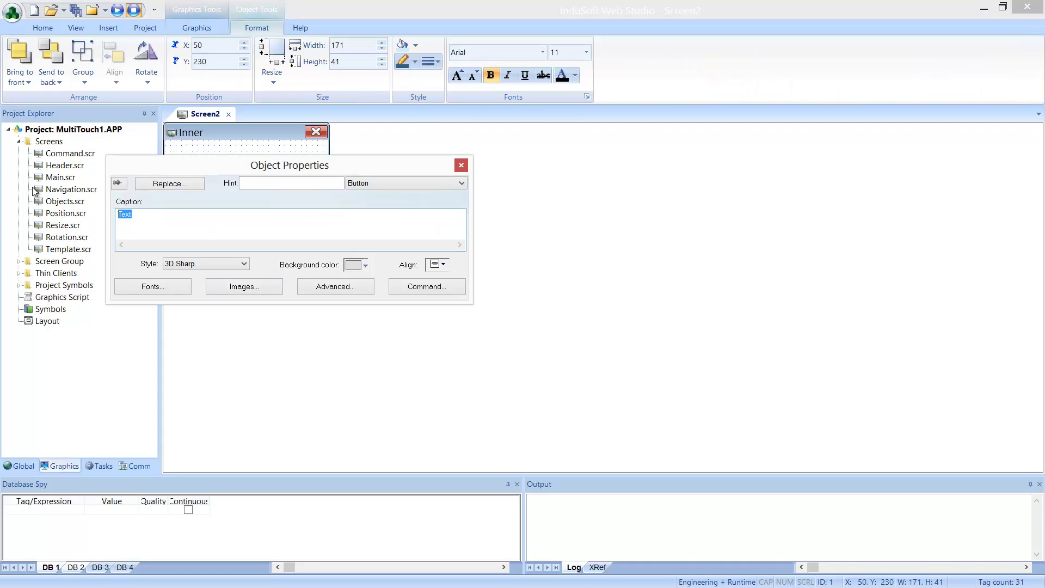
key(BackSpace)
text(Inner)
Give the button an On Down command of type Close Screen that targets the screen "Inner"
click(416, 289)
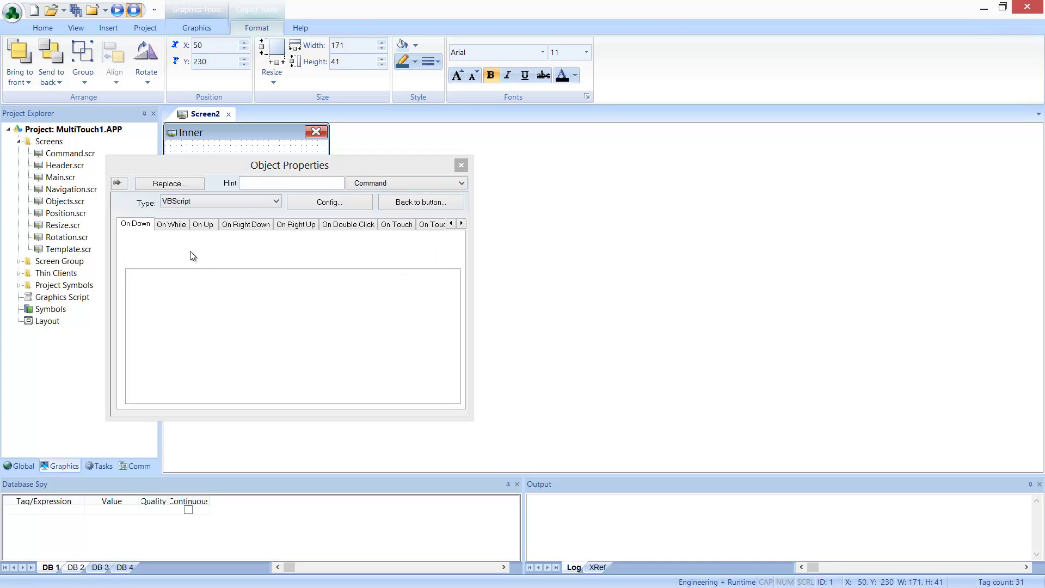
click(224, 203)
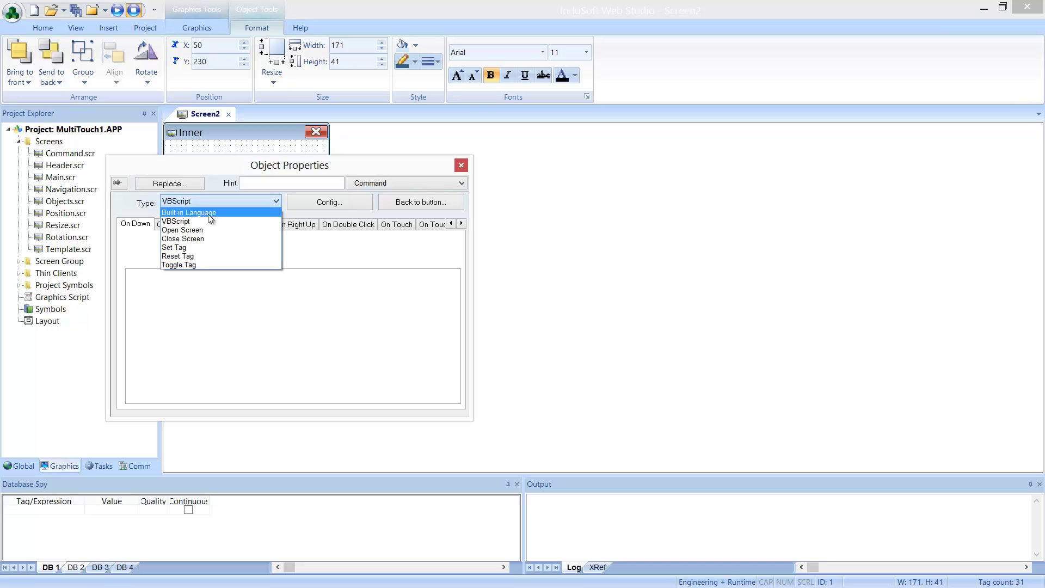
click(188, 238)
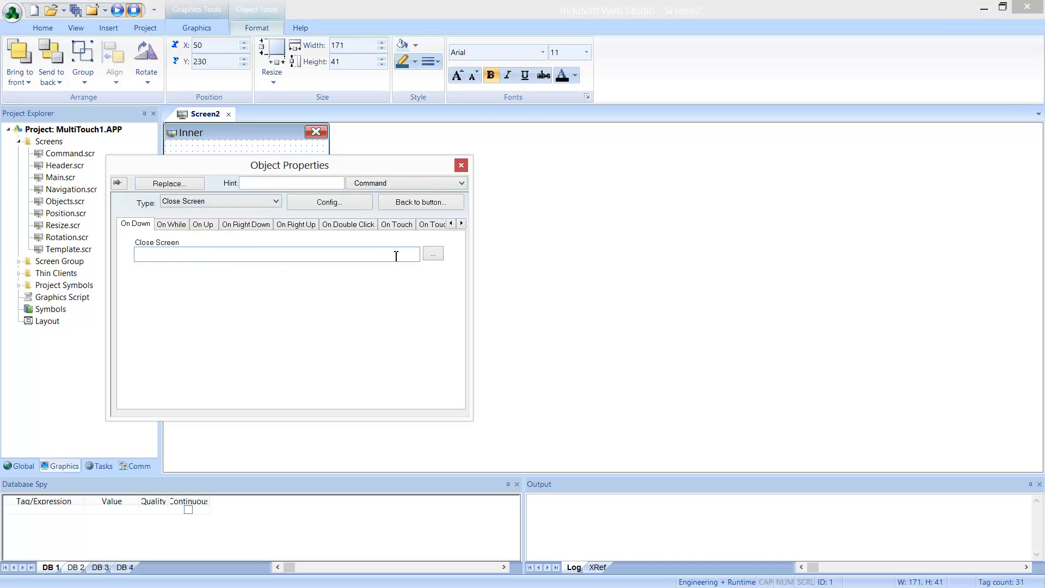
text(Inner)
click(463, 165)
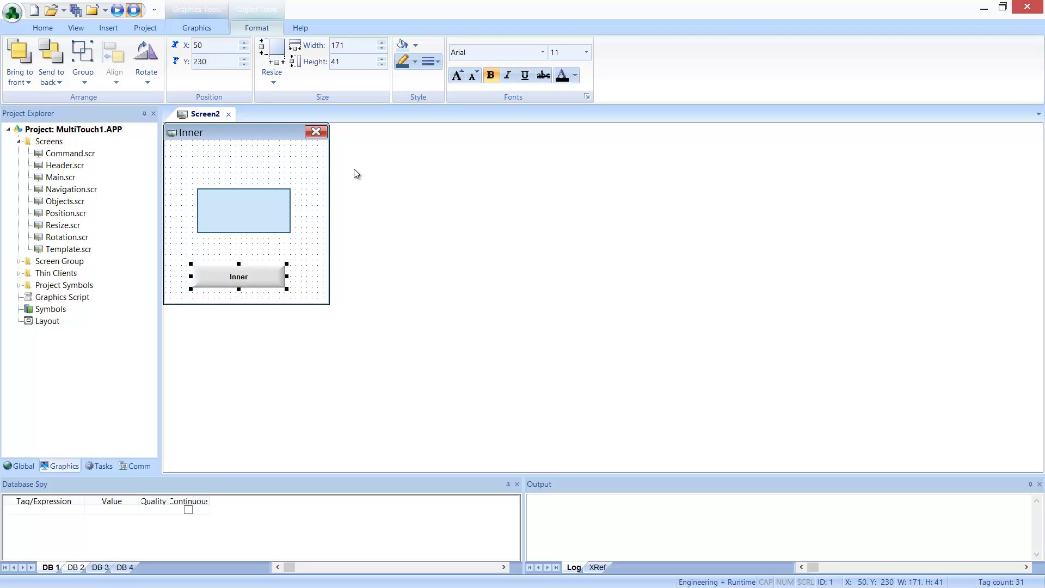
Check the zoom mode and limits in the screen's multi-touch settings, and accept the screen attributes
click(259, 167)
right_click(259, 167)
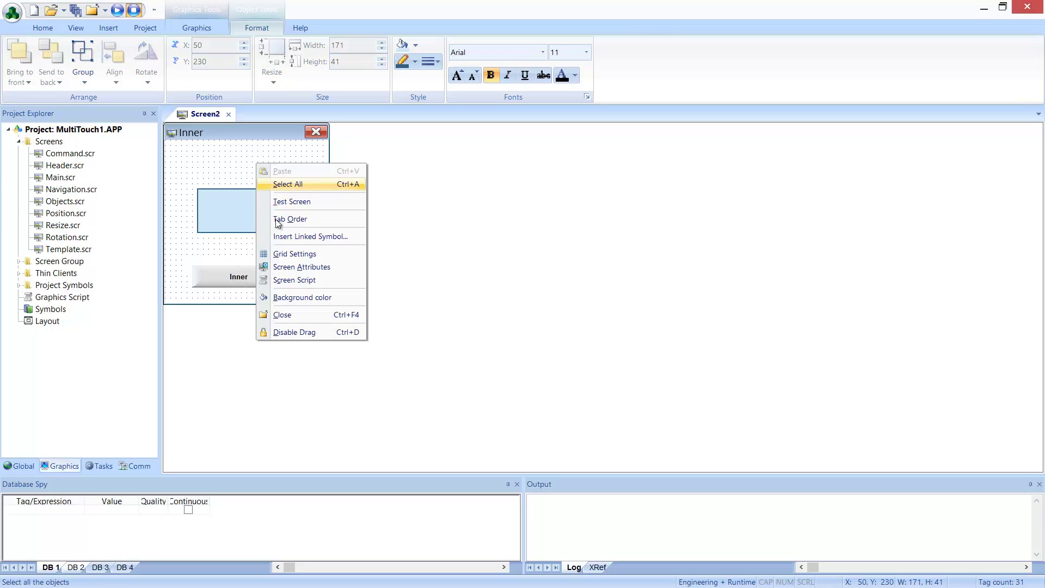
click(290, 269)
click(637, 341)
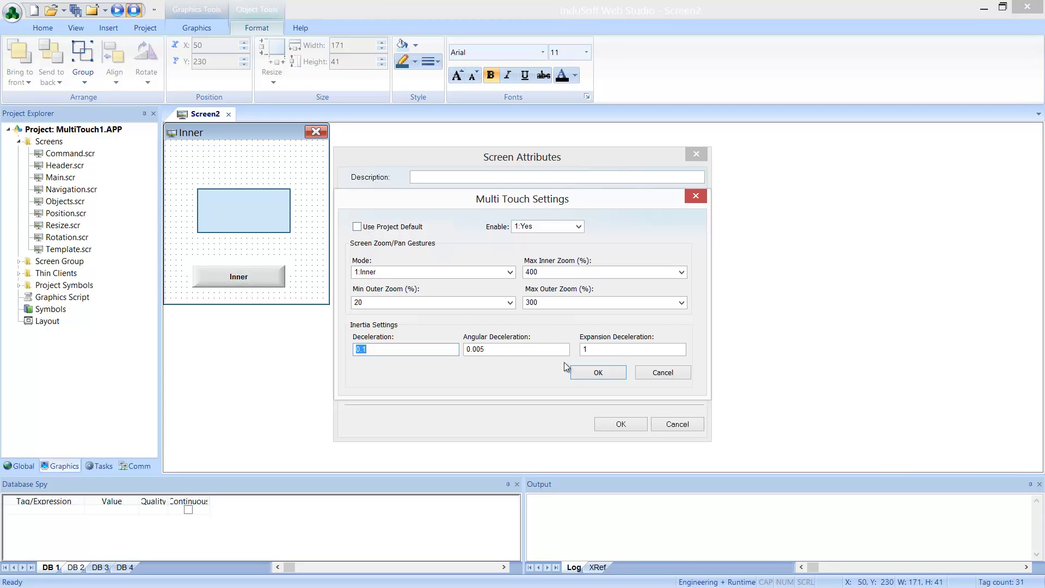
click(598, 371)
click(621, 423)
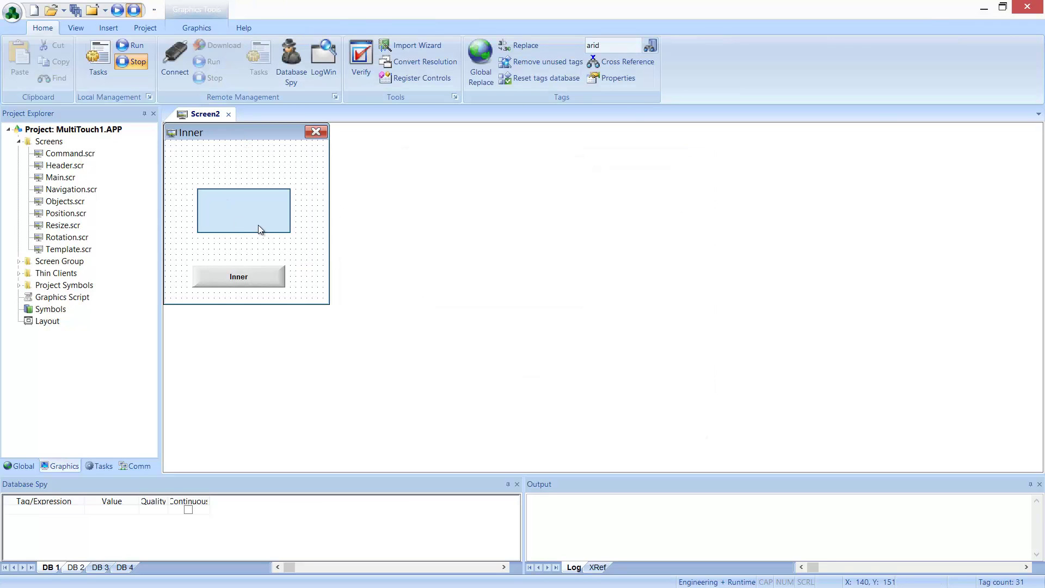
Save the screen in the project's Screen folder under the file name Outer
click(12, 13)
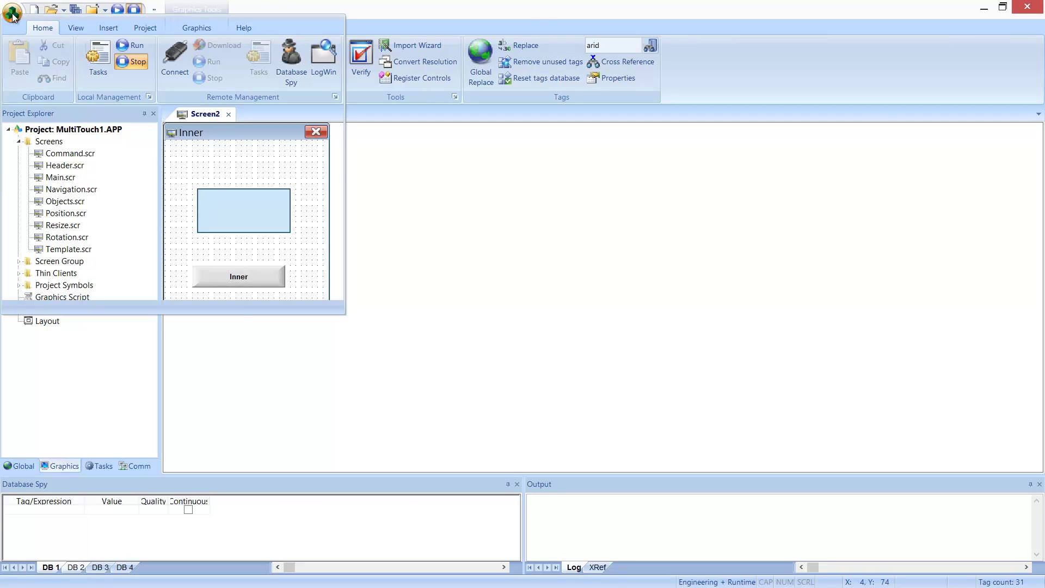
click(33, 132)
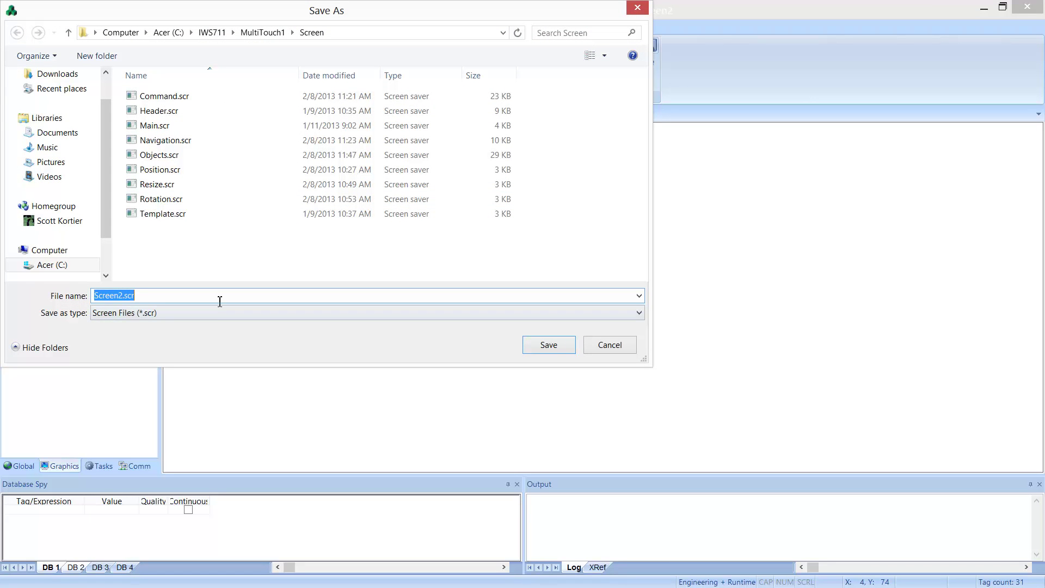
text(Outer)
click(539, 347)
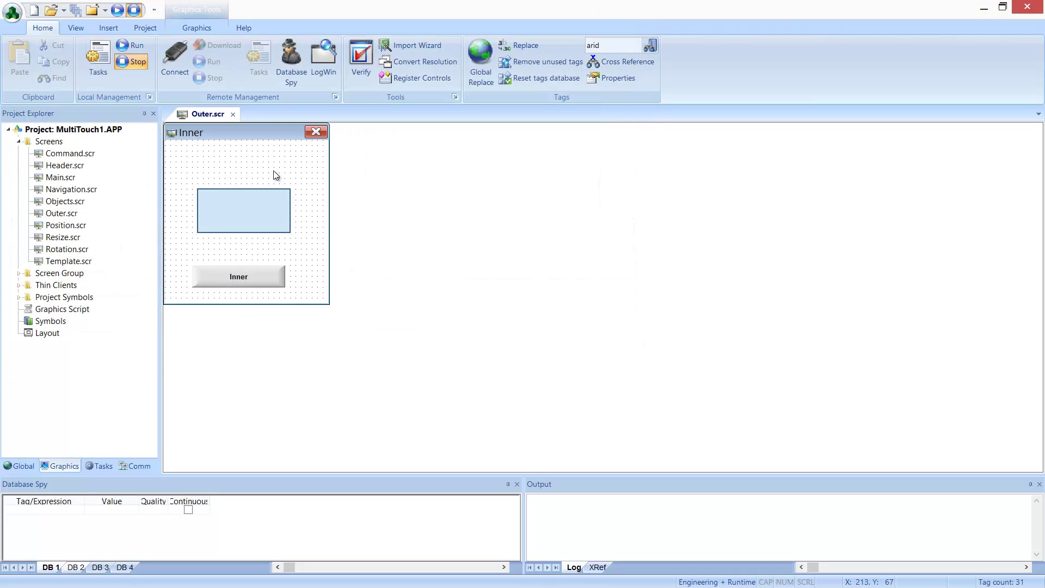
Change the titlebar text in the screen attributes to "Outer"
right_click(273, 171)
click(321, 274)
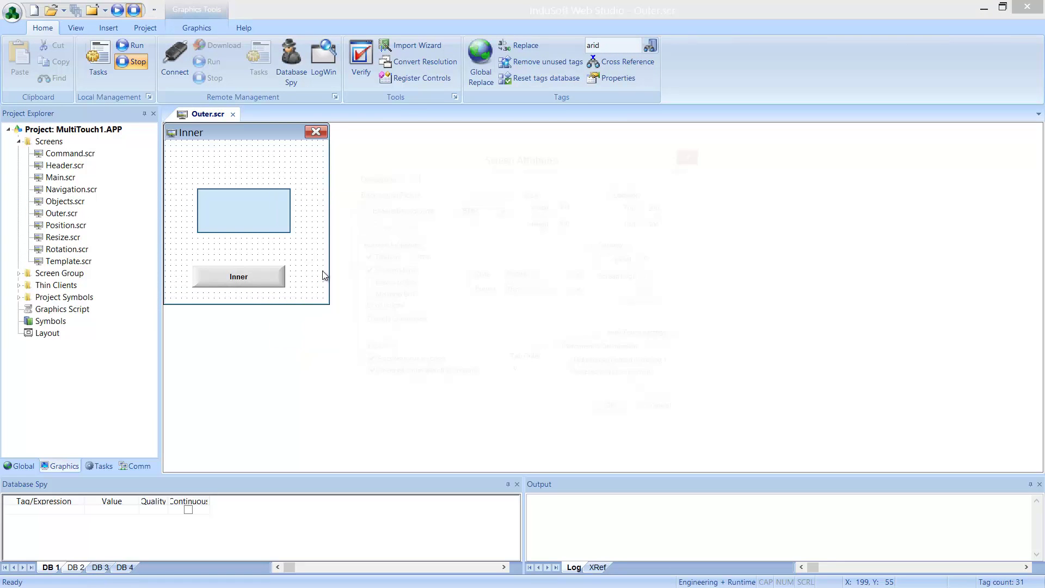
drag(437, 256, 361, 252)
text(Outer)
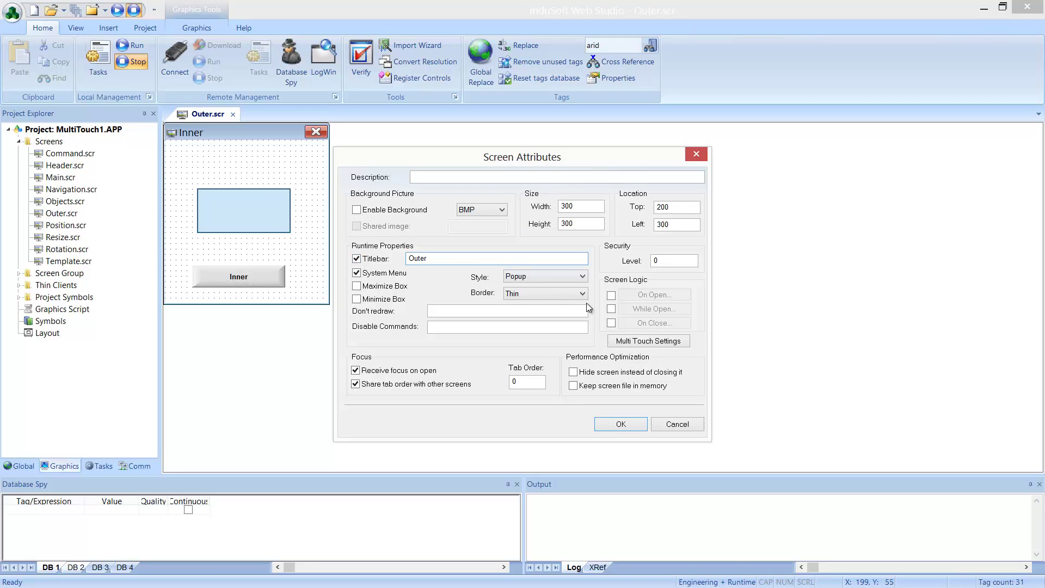
Set the screen's zoom/pan gesture mode to 2:Outer in its multi-touch settings
click(628, 341)
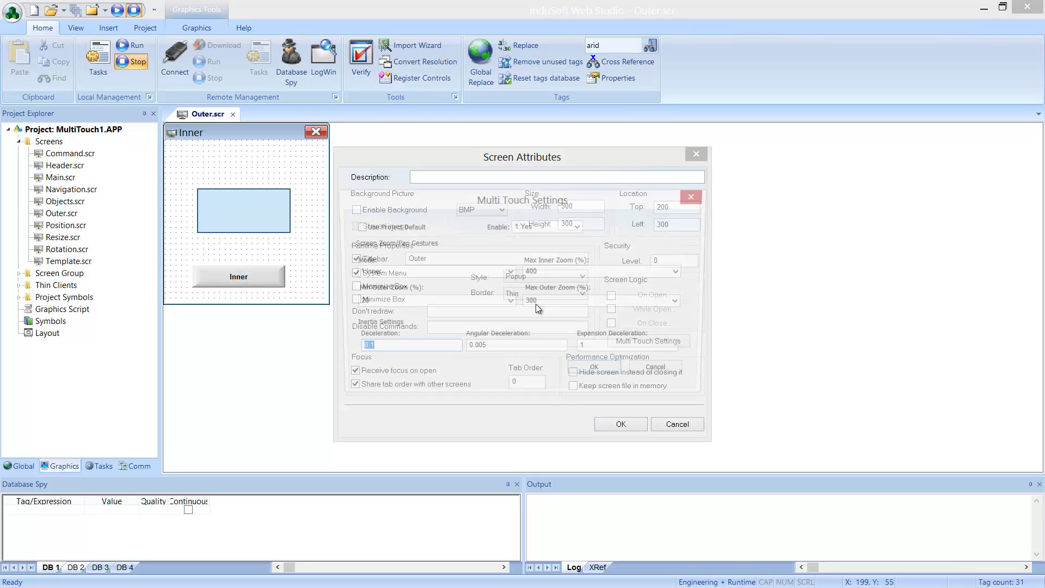
click(416, 273)
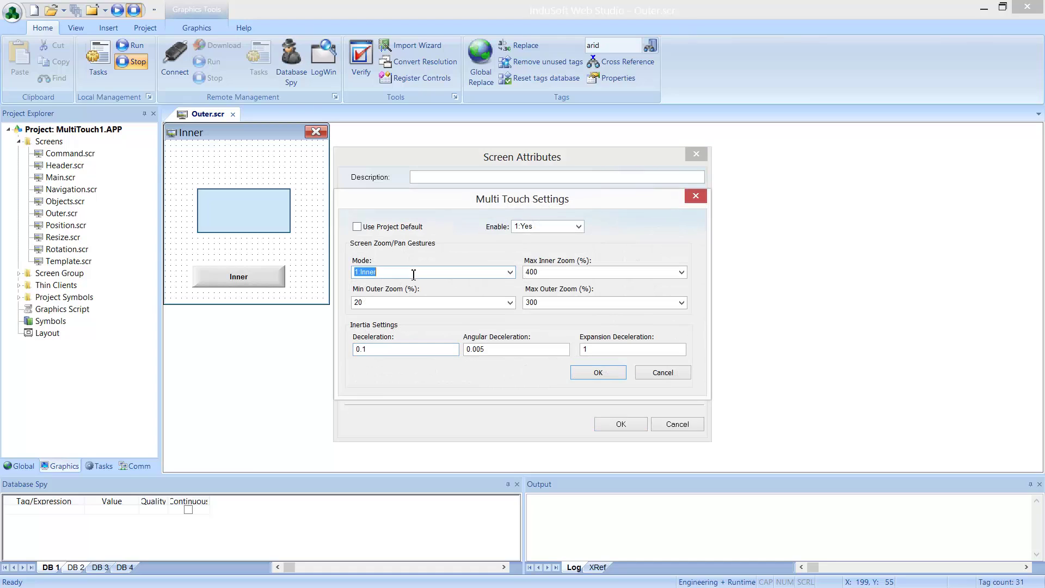
click(510, 271)
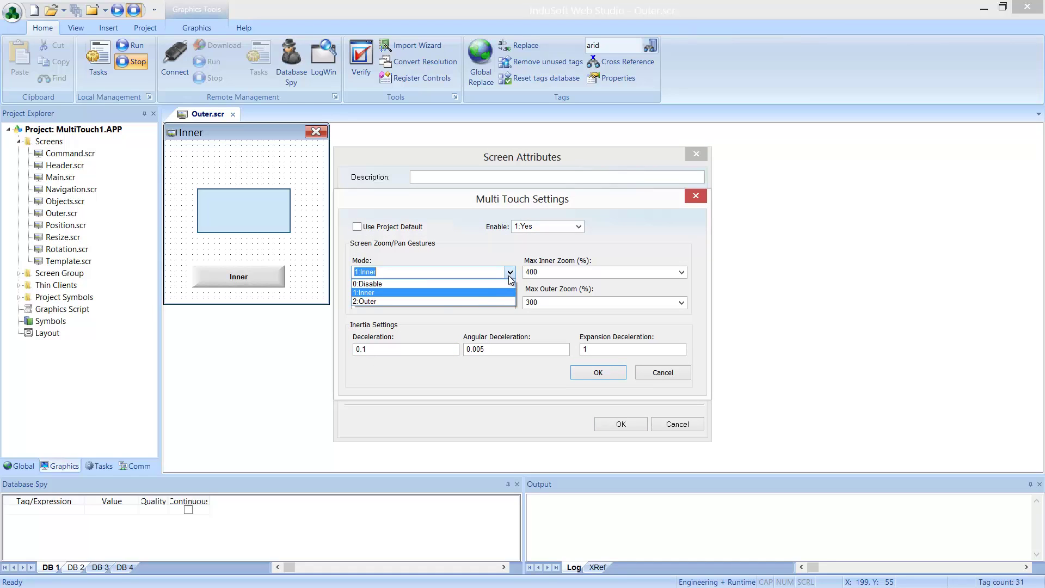
click(470, 301)
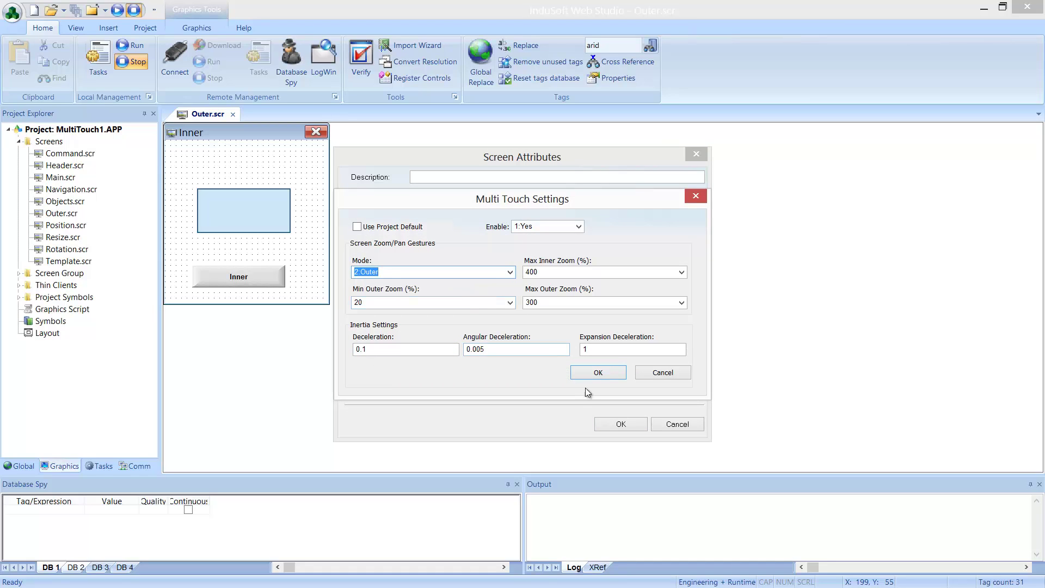
click(589, 374)
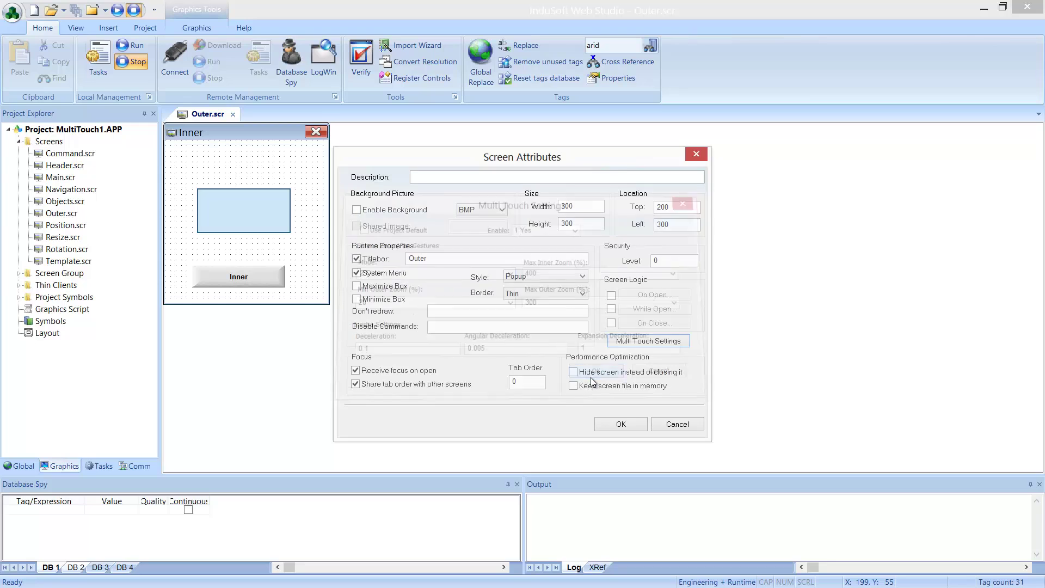
Set the Outer screen's left location to 900 and accept the screen attributes
double_click(680, 225)
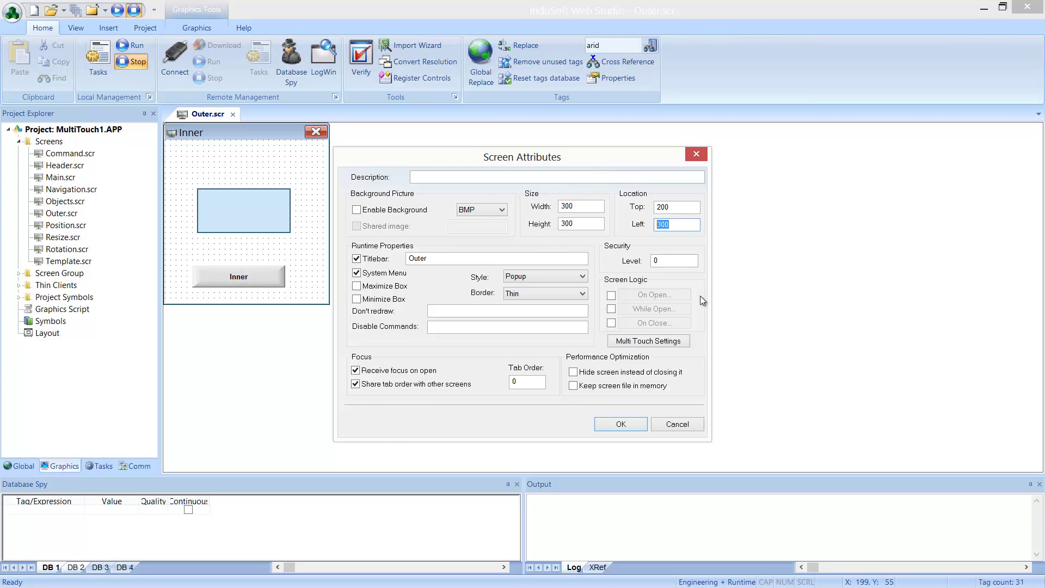
text(900)
click(605, 425)
Change the button's Close Screen target to "Outer" and its caption to "Outer"
double_click(220, 273)
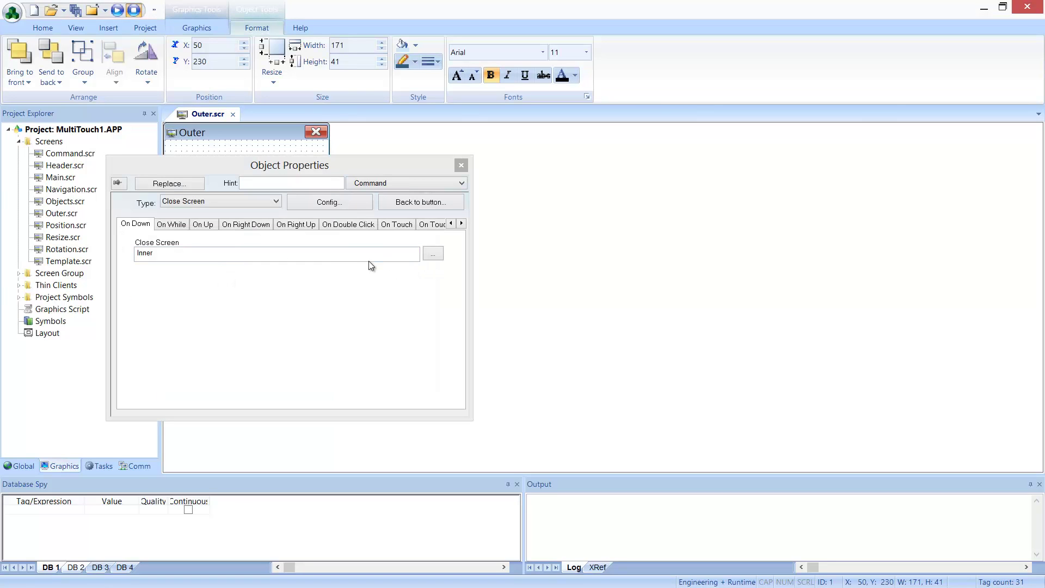
double_click(145, 253)
text(Outer)
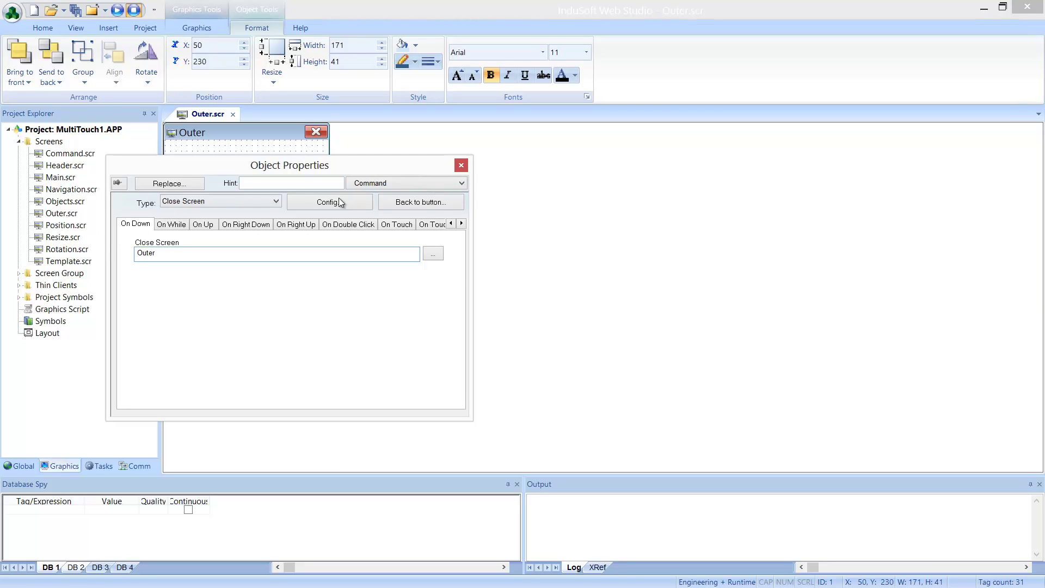
click(409, 203)
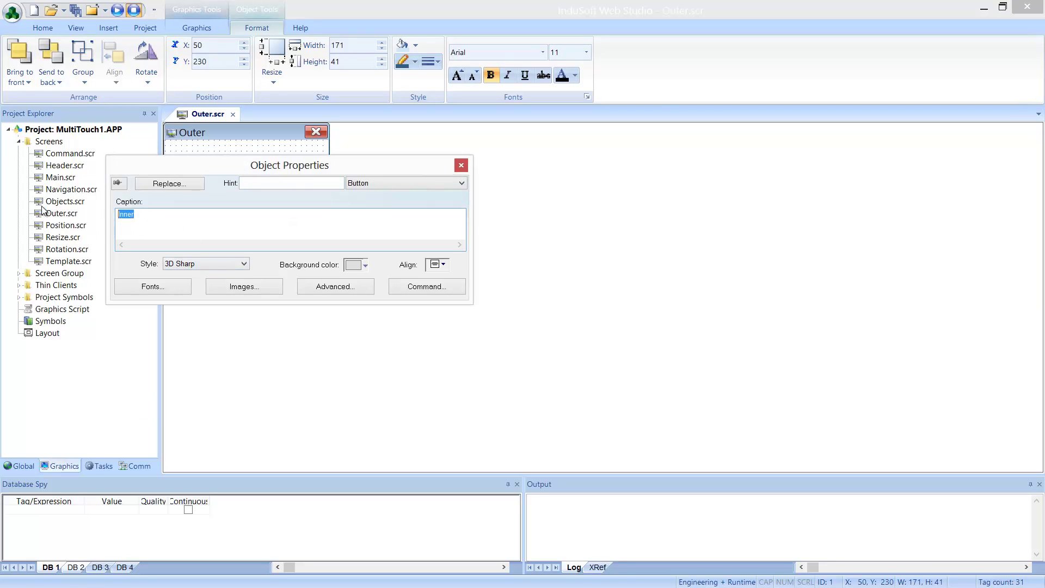
text(Outer)
click(465, 168)
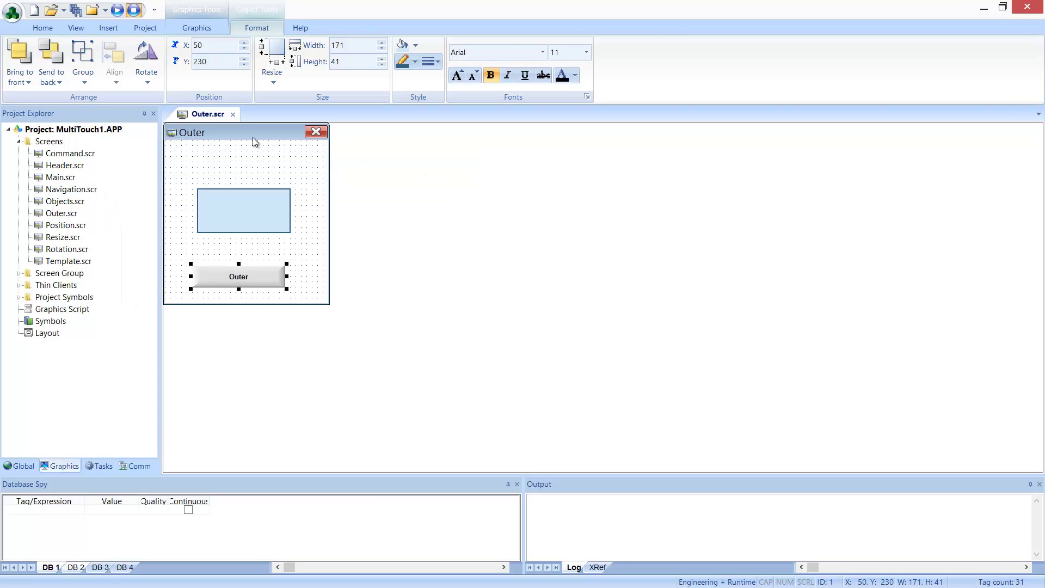
Close the Outer screen with its changes saved, and reopen it from the project's screens
click(234, 115)
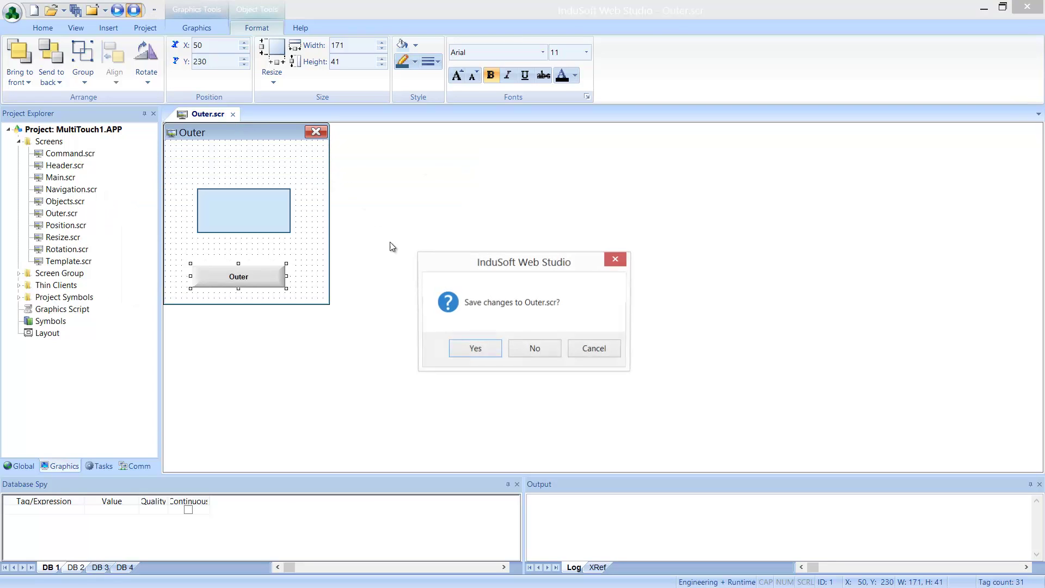
click(476, 351)
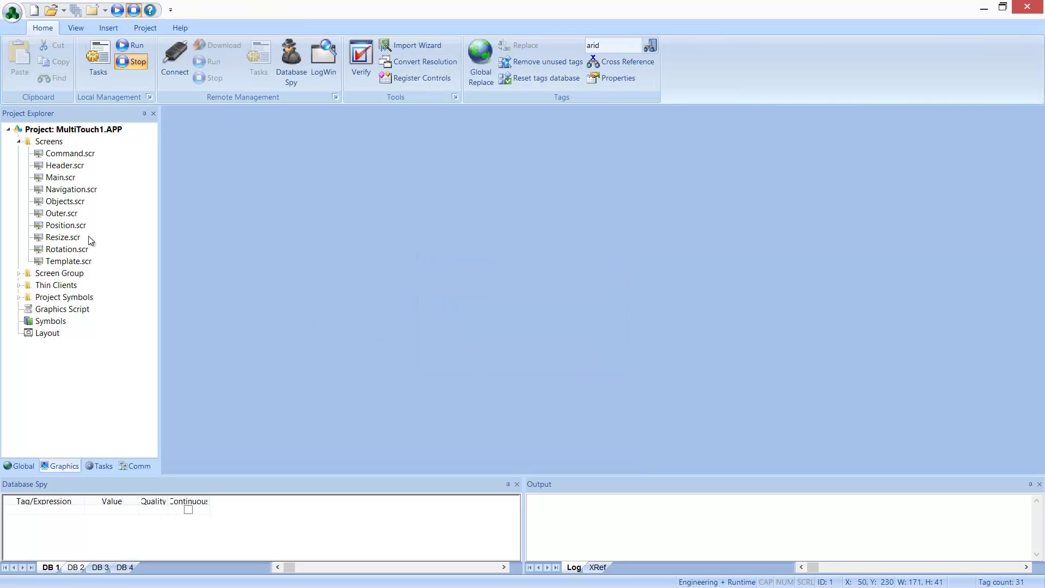
click(70, 213)
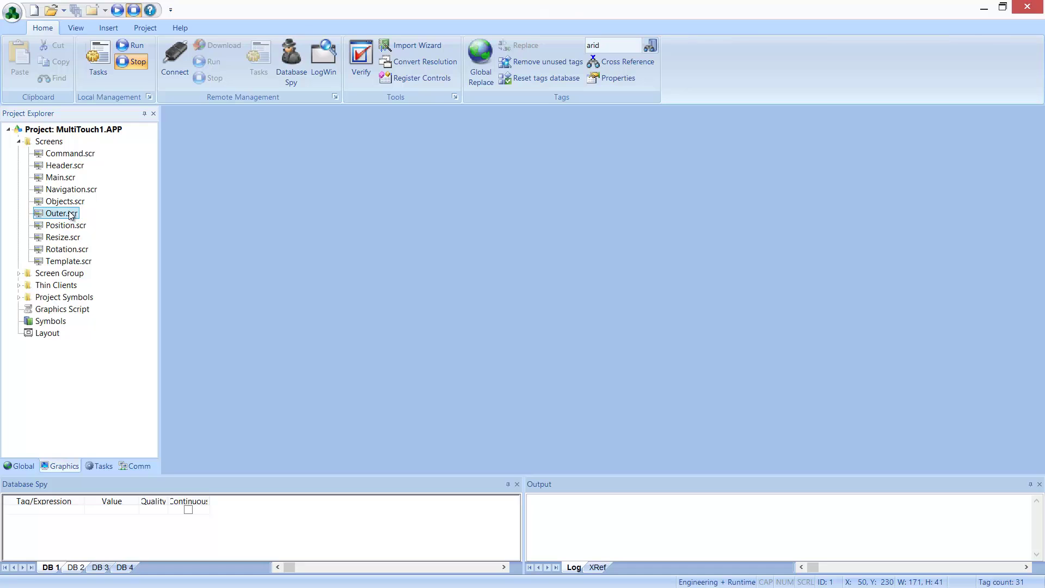
double_click(72, 214)
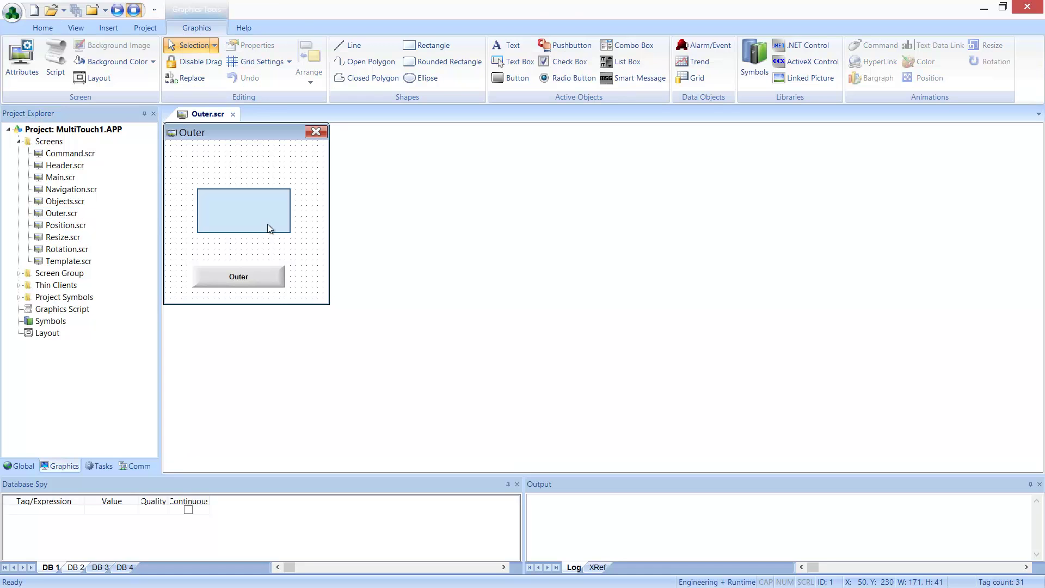
Save a copy of the Outer screen under the file name Inner
click(12, 12)
click(44, 137)
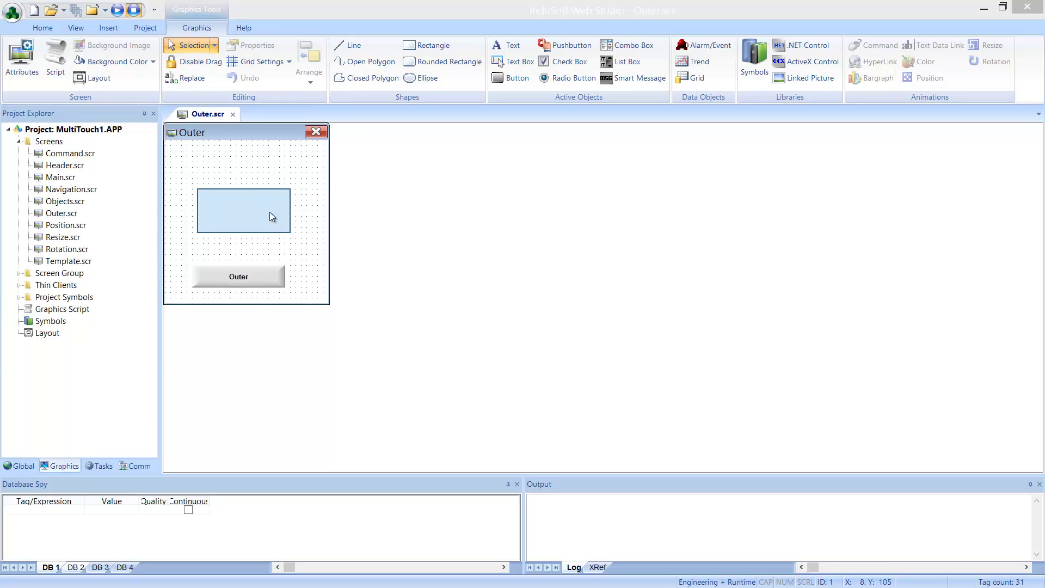
text(Inner)
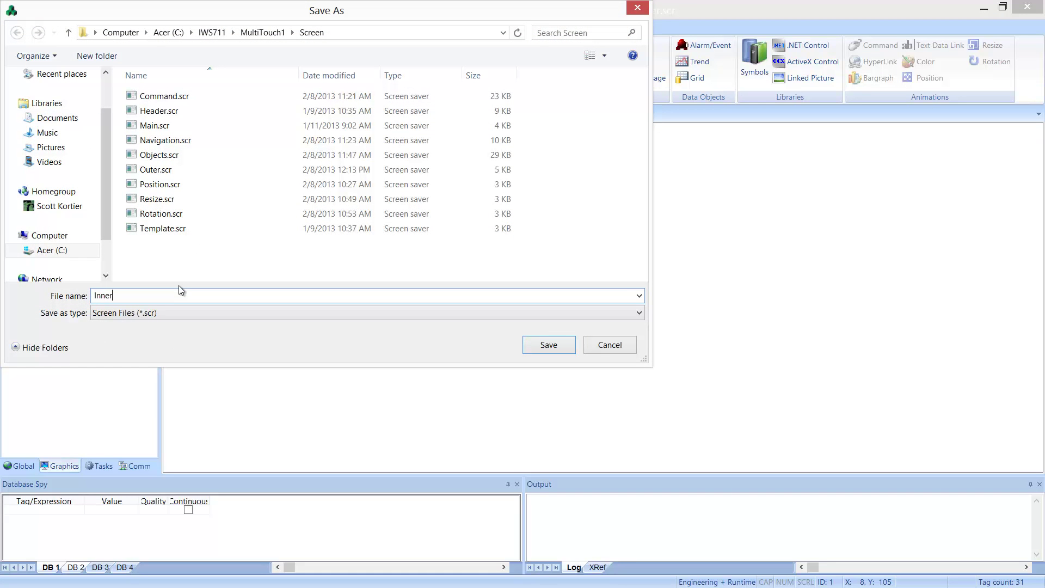
key(Return)
Change the titlebar text of the copied screen to "Inner" in its screen attributes
right_click(259, 173)
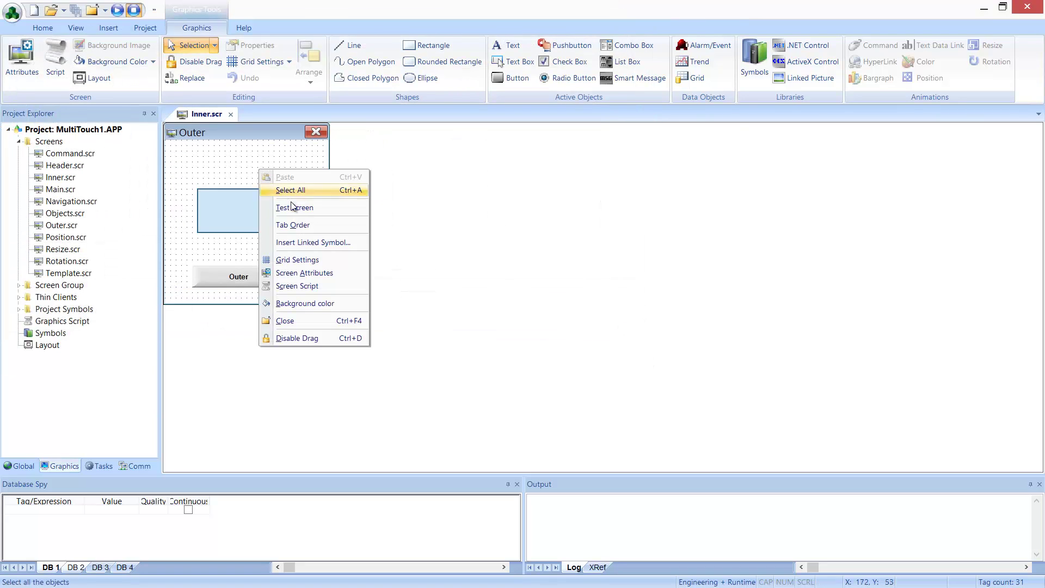
click(292, 273)
double_click(436, 258)
text(Inner)
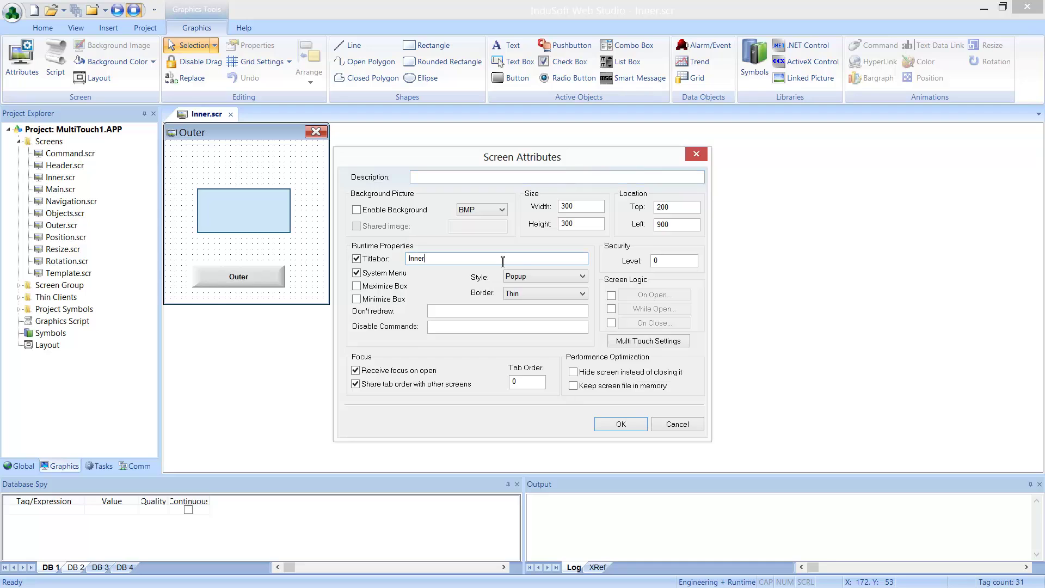
Set the Inner screen's zoom/pan gesture mode to 1:Inner in its multi-touch settings
click(630, 341)
click(455, 274)
click(505, 272)
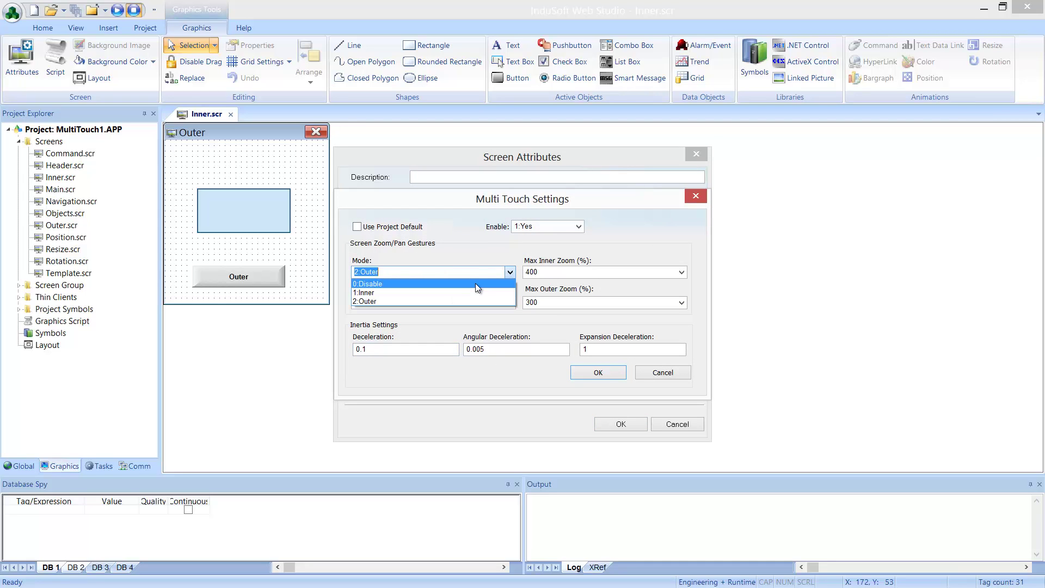
click(469, 290)
click(598, 374)
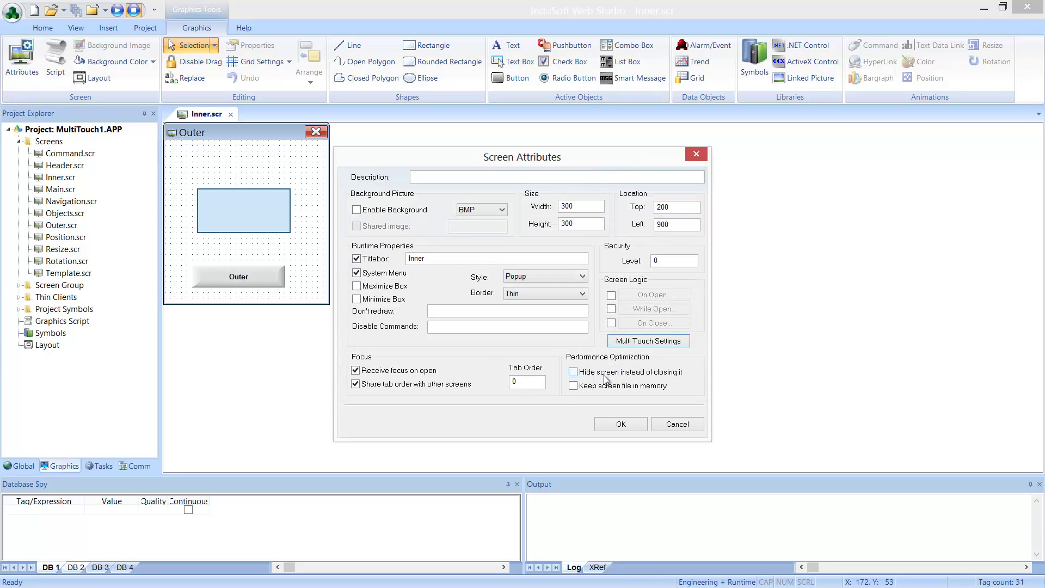
Change the Outer button's Close Screen target and its caption to "Inner" on the Inner screen
click(617, 424)
double_click(266, 278)
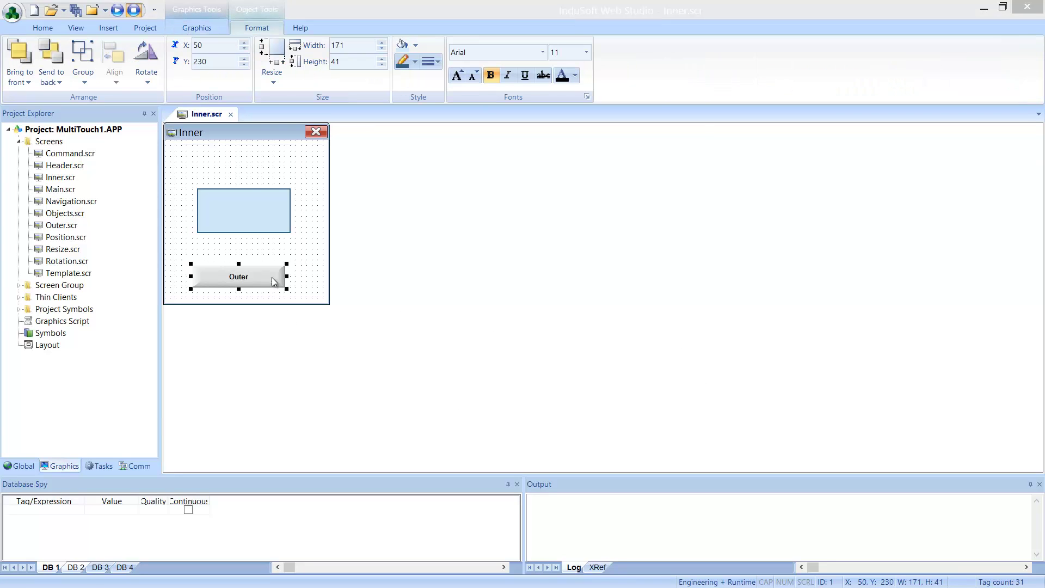
text(Inner)
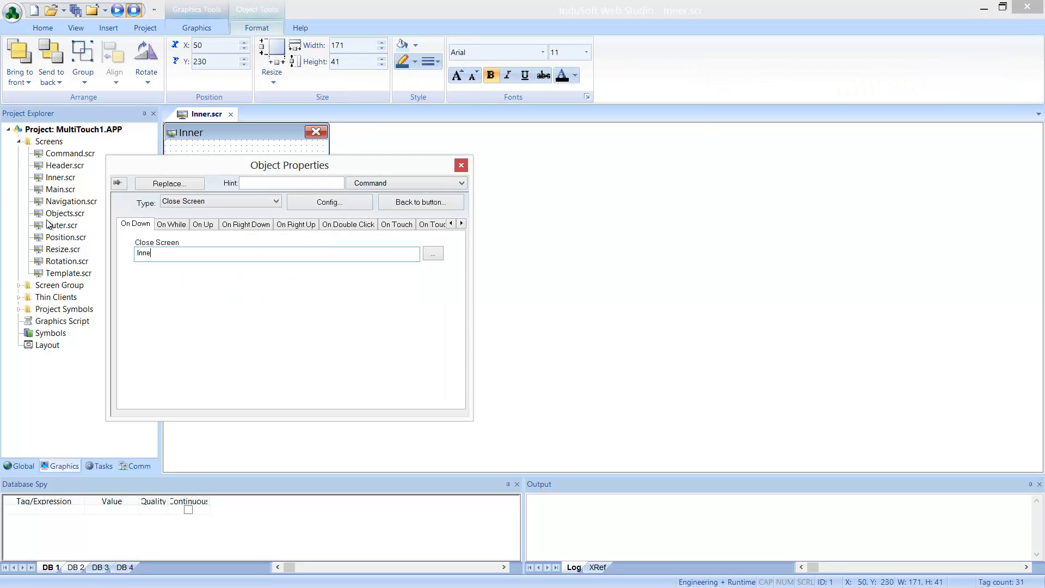
click(420, 202)
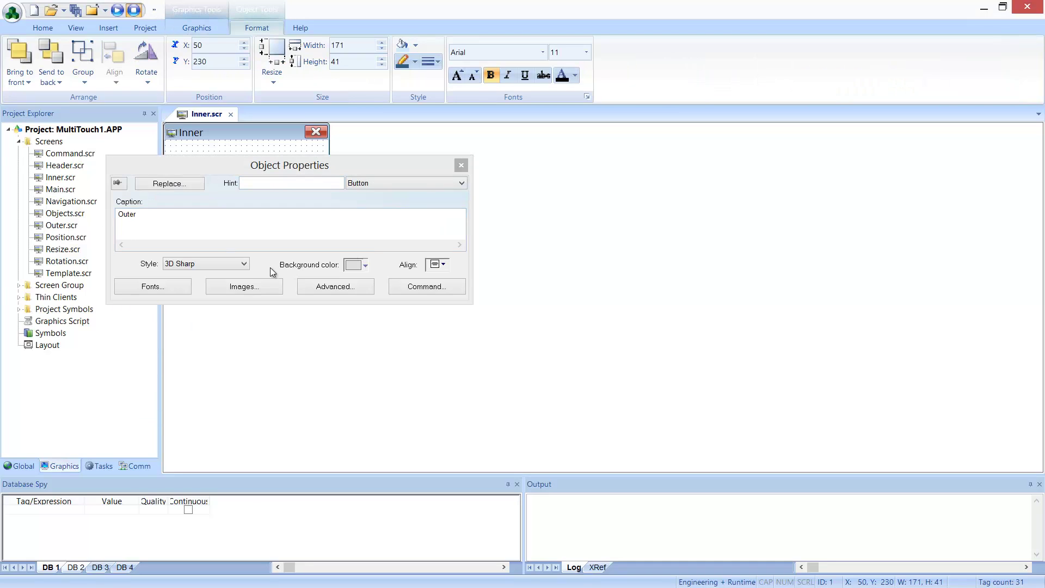
text(Inner)
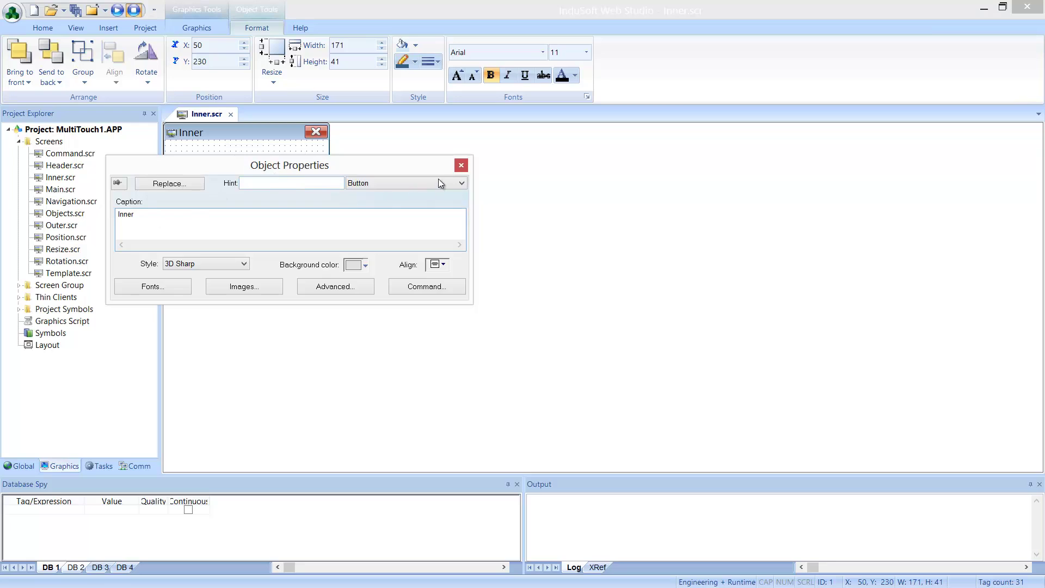
click(460, 166)
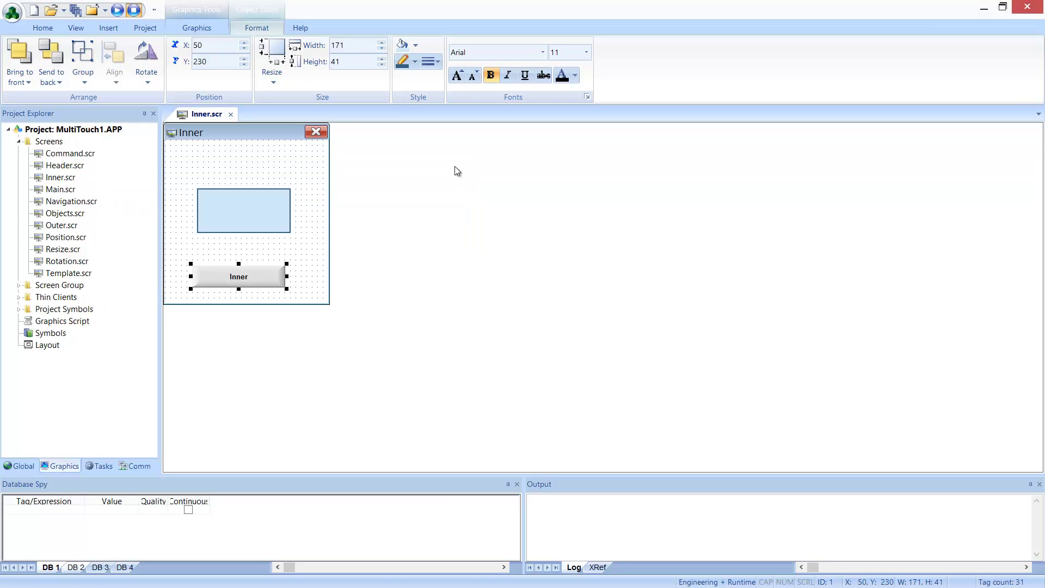
Close the Inner screen with its changes saved and run the project
click(318, 134)
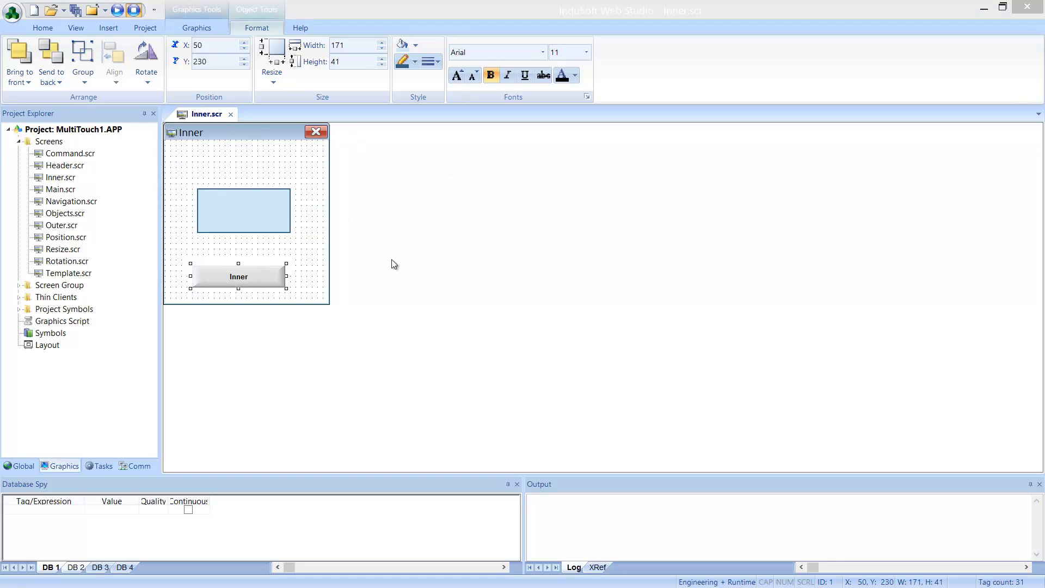
click(474, 349)
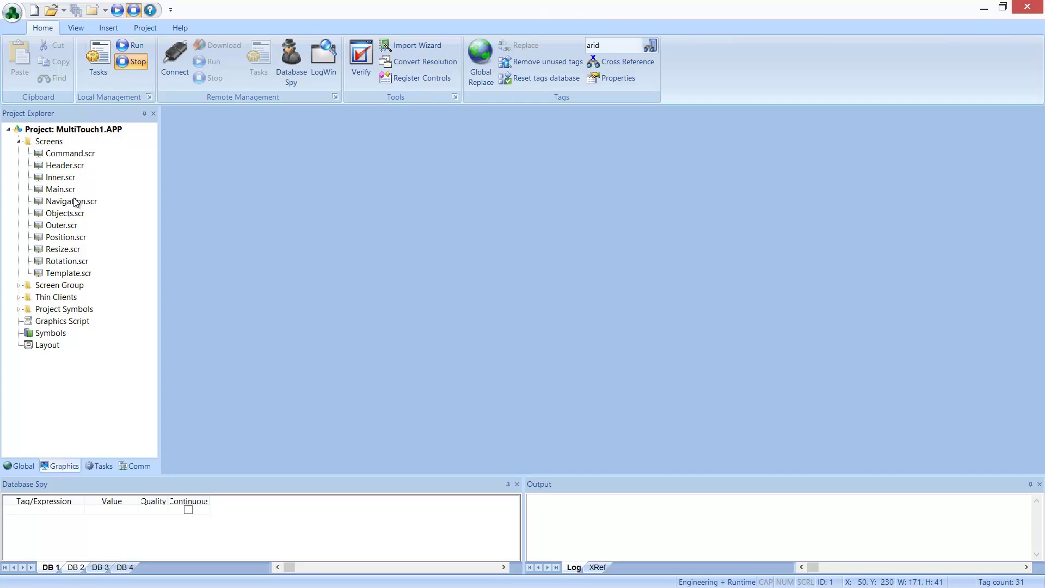
click(136, 46)
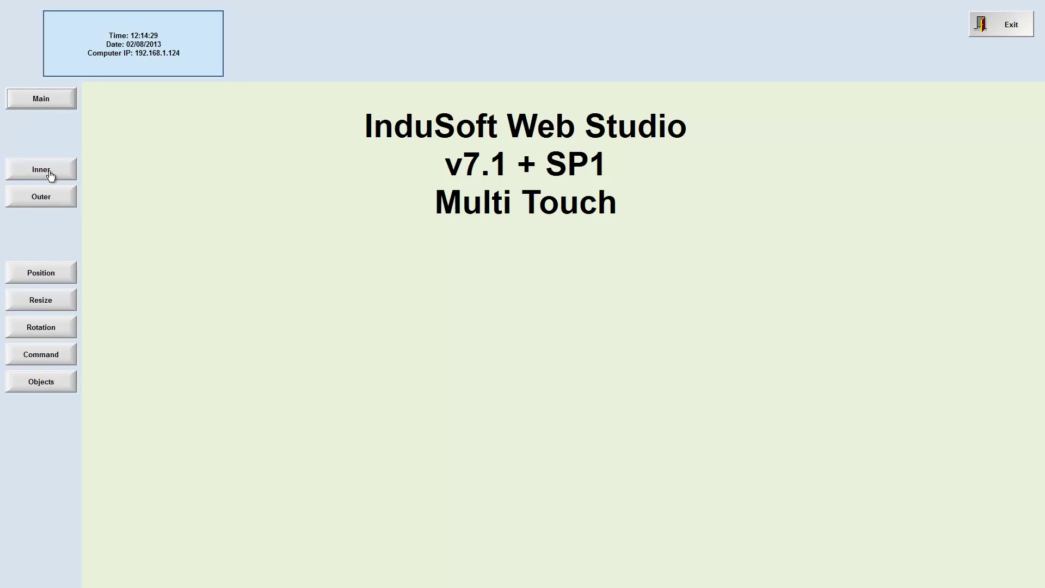
Open the Inner popup, test zooming and panning its contents inside the window, and close it with its own button
click(50, 176)
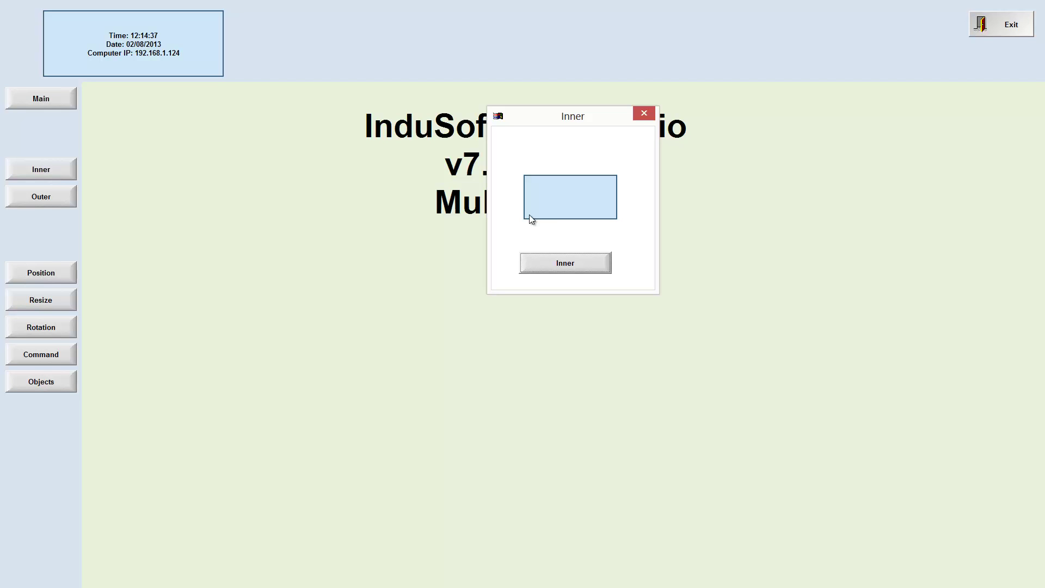
scroll(530, 215, up, 3)
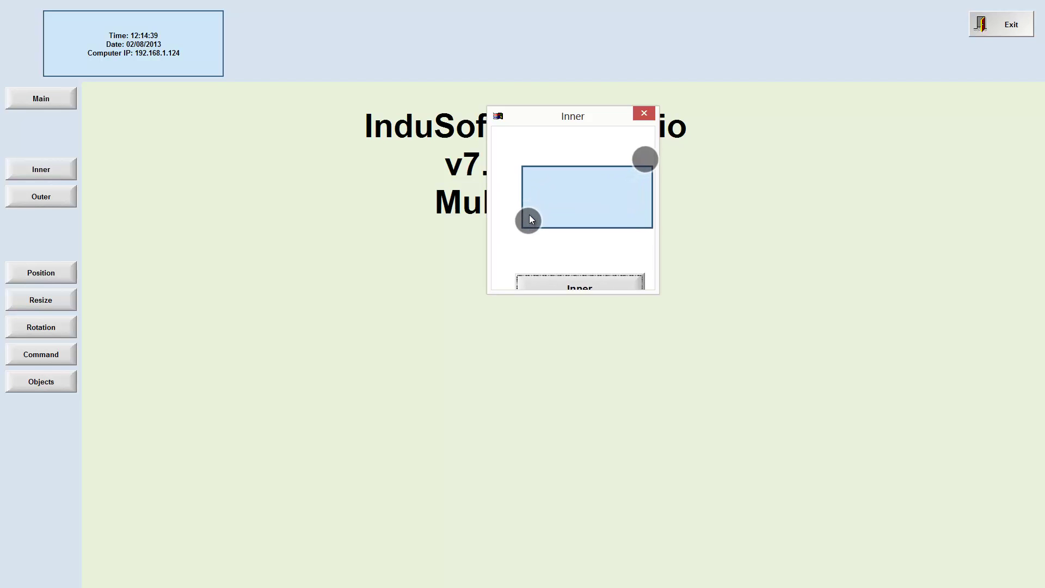
scroll(530, 215, down, 4)
scroll(537, 227, up, 5)
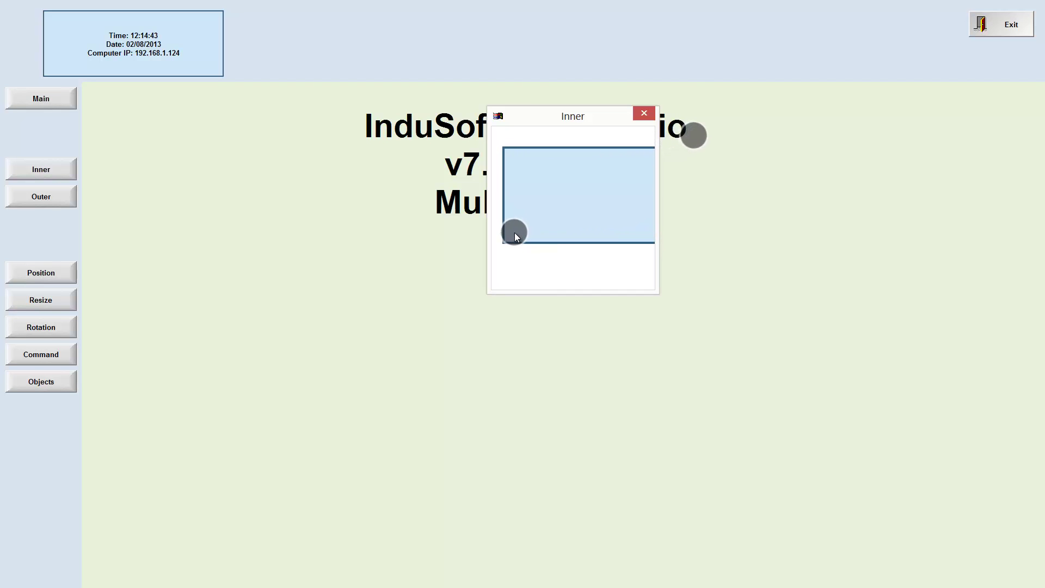
drag(609, 233, 583, 156)
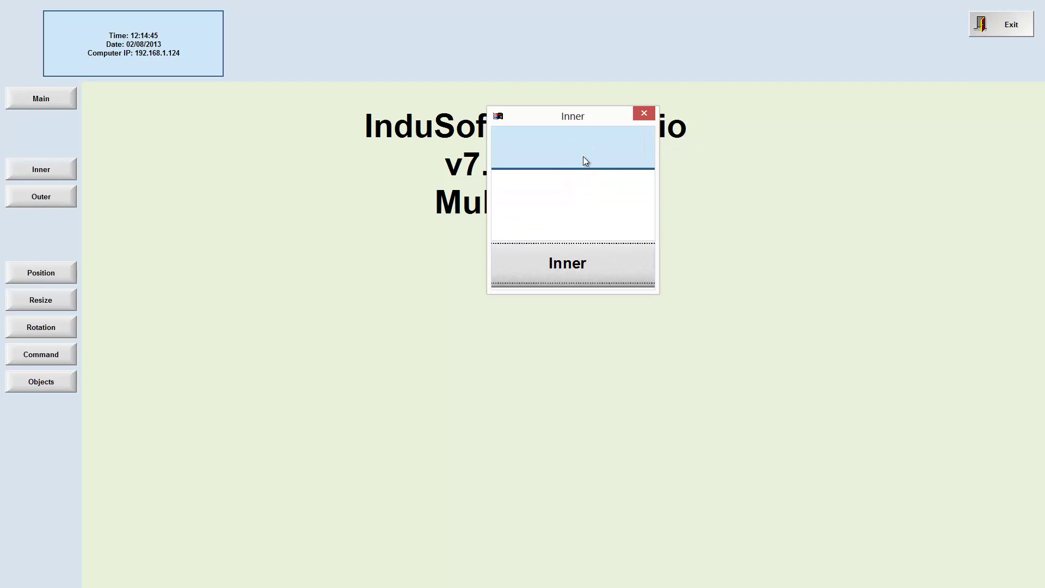
scroll(560, 198, up, 4)
drag(588, 223, 582, 173)
scroll(548, 198, up, 2)
scroll(548, 198, down, 1)
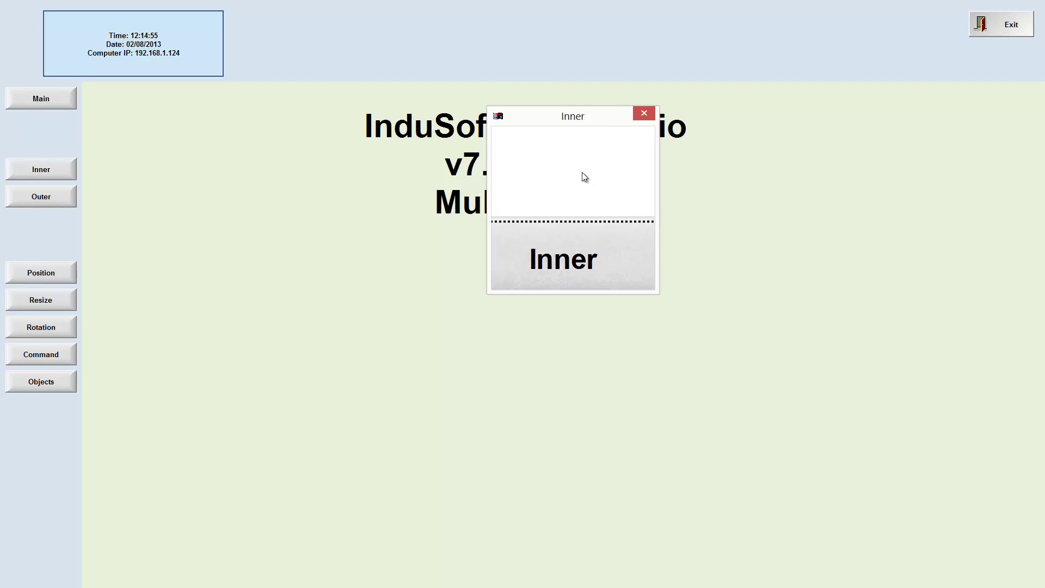
click(567, 270)
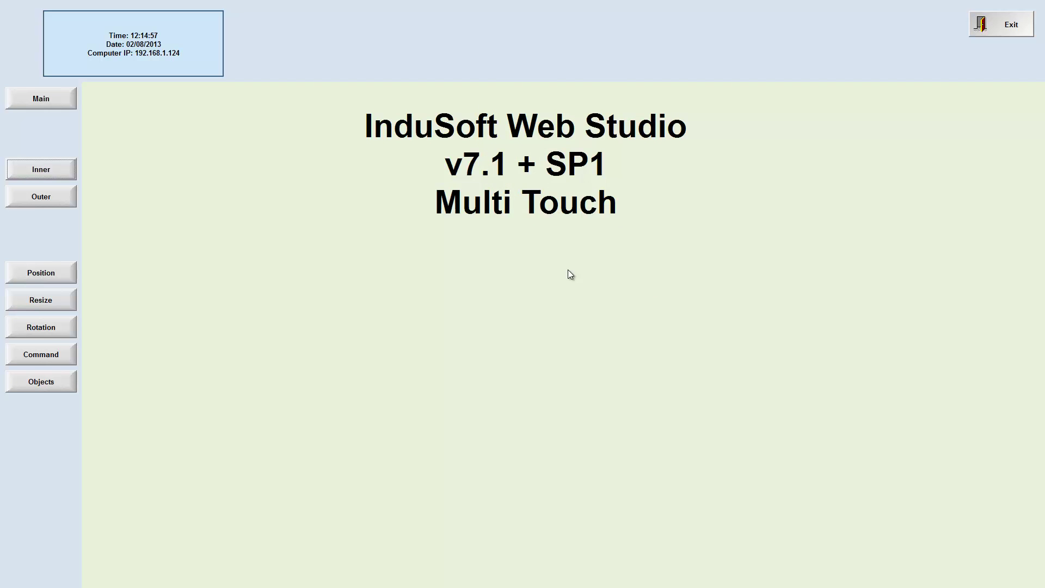
Open the Outer popup, test its touch gestures, and close it with its own button
click(52, 201)
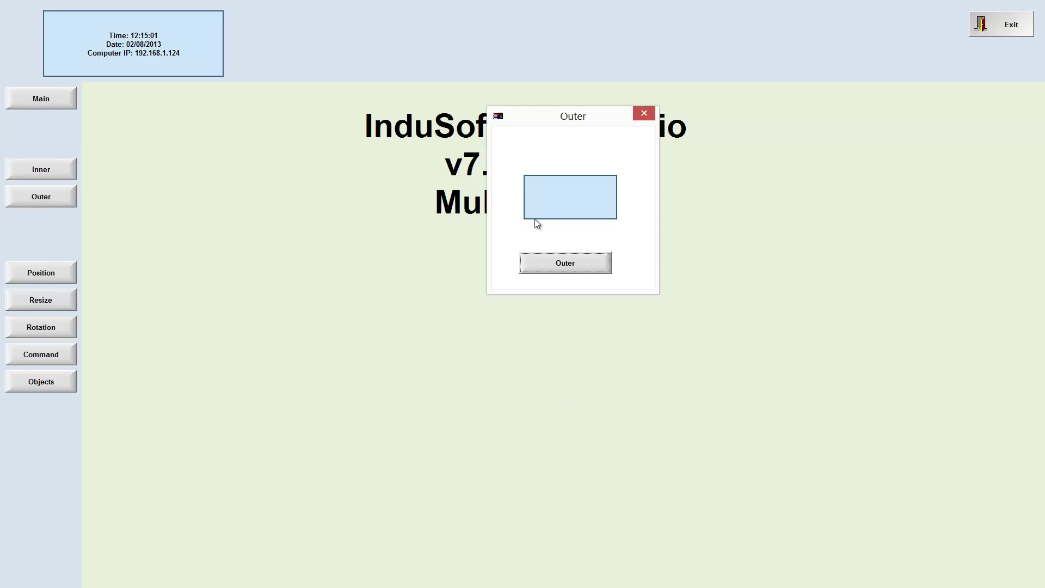
drag(535, 219, 371, 166)
click(383, 276)
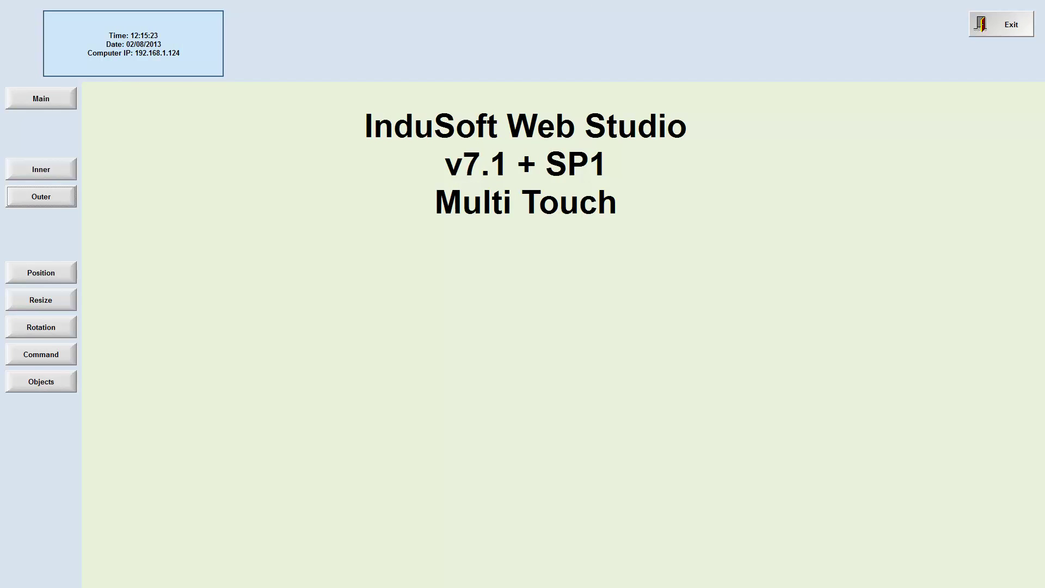
Exit the running application and open the Position screen for editing
click(1010, 29)
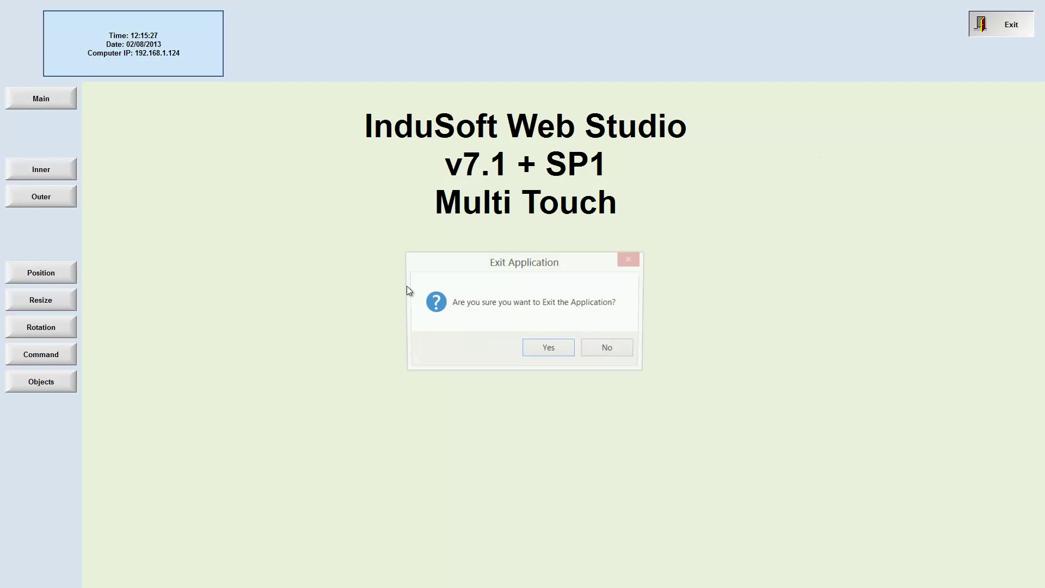
click(549, 350)
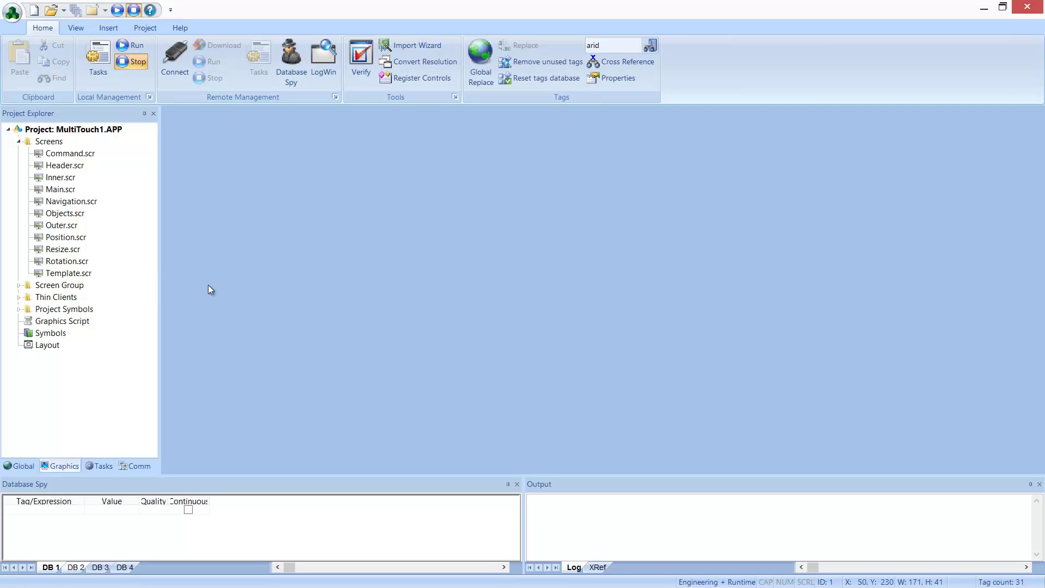
double_click(65, 237)
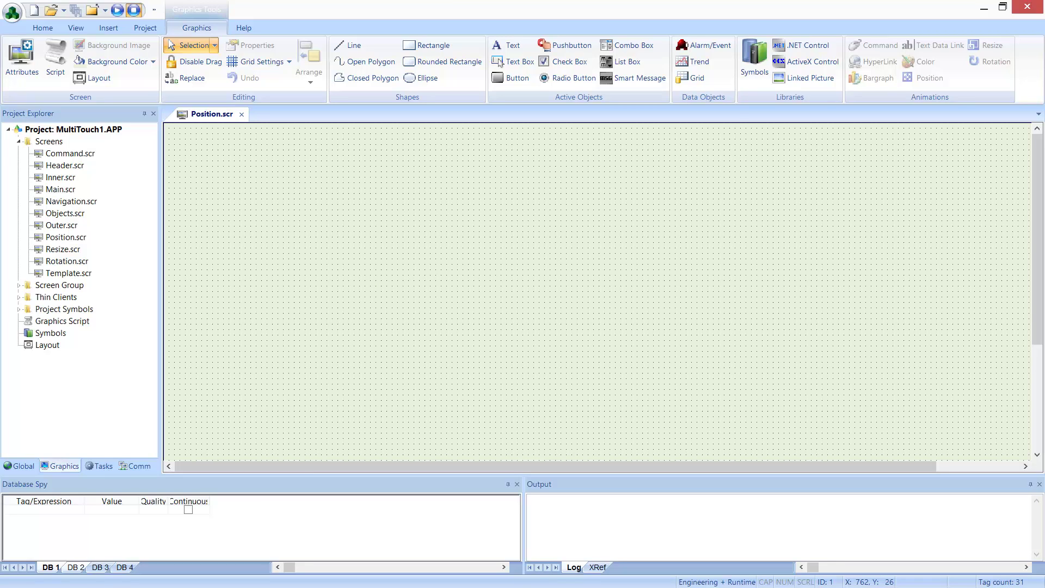
Paste the copied soccer ball image onto the Position screen and move it to about X 280, Y 110
key(alt+Tab)
key(alt+Tab)
key(alt+Tab)
key(alt+Tab)
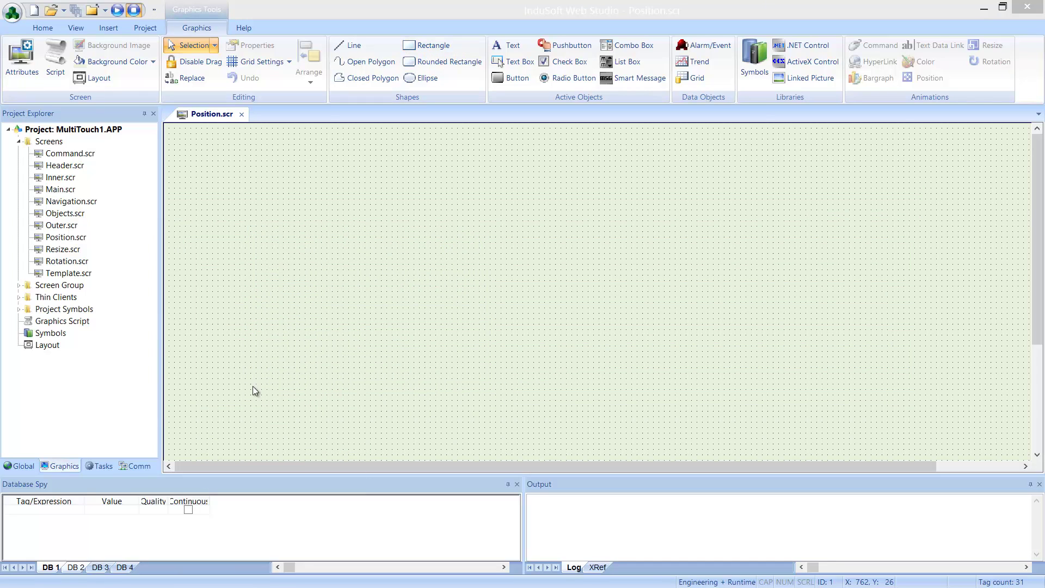
right_click(388, 255)
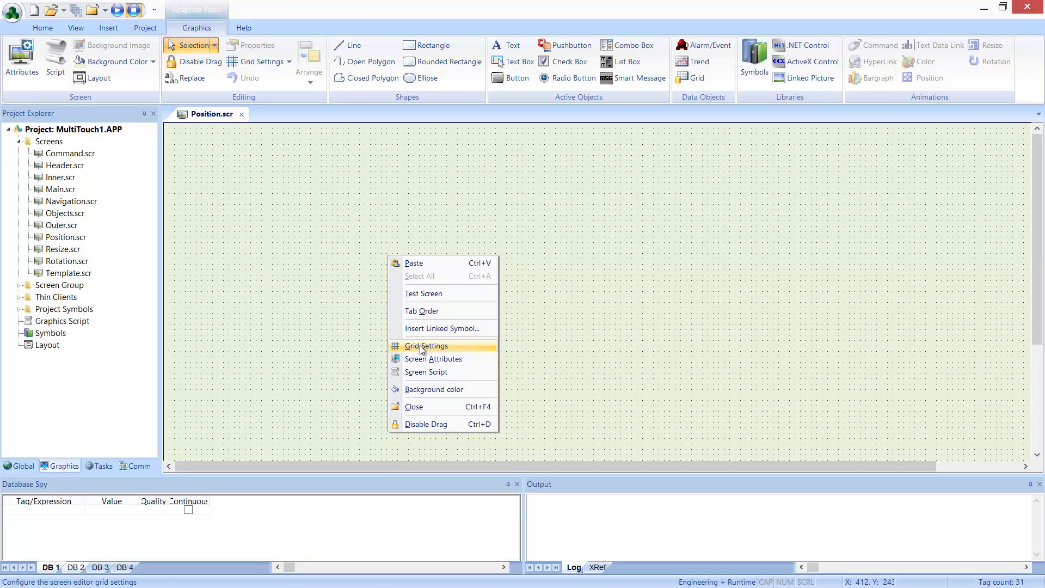
click(425, 264)
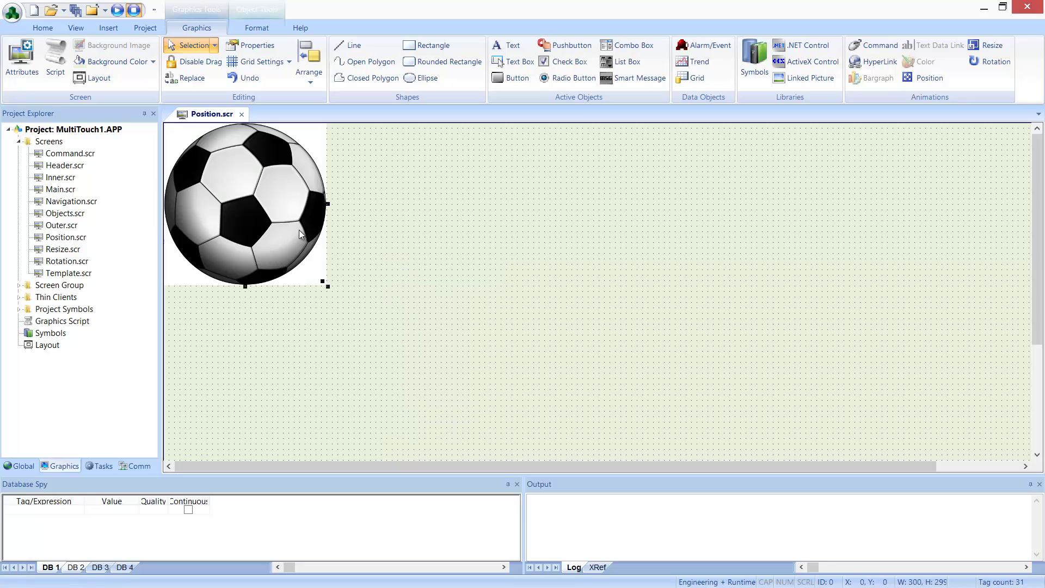
drag(320, 242, 449, 289)
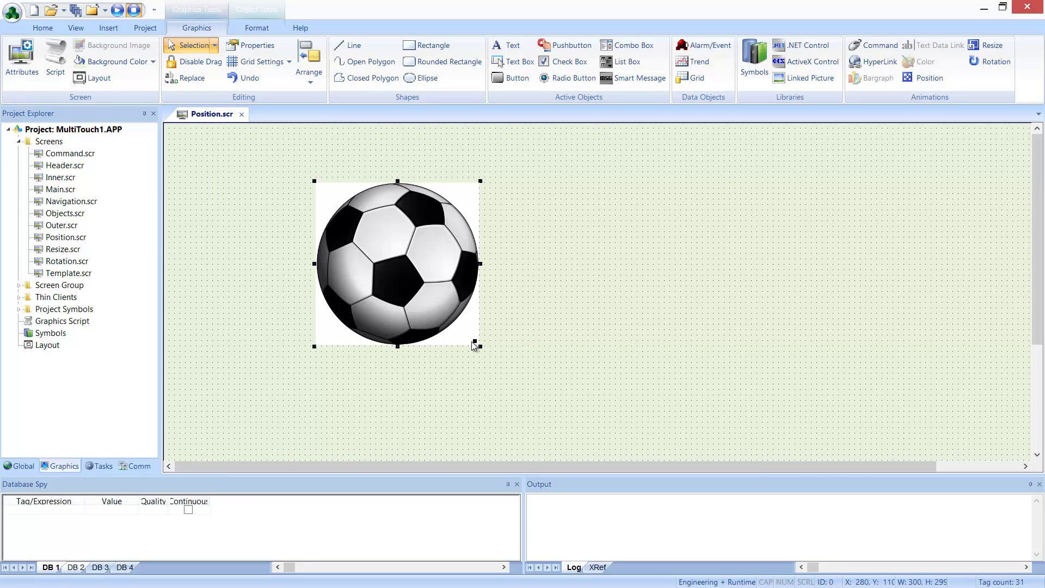
Make the soccer ball bitmap transparent and move it to the screen's upper-left corner at X 0, Y 0
double_click(434, 306)
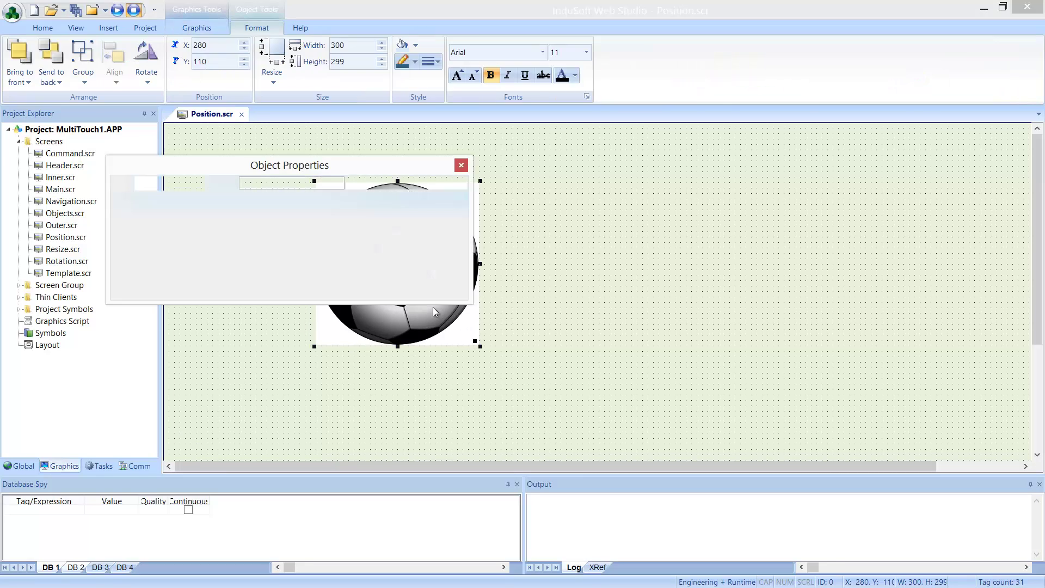
click(207, 243)
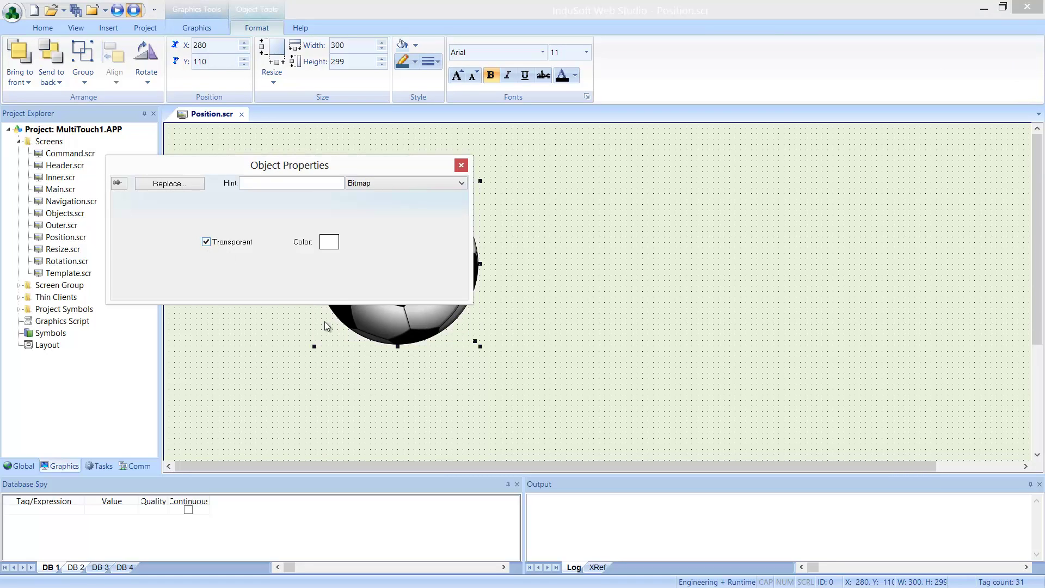
click(399, 358)
drag(412, 300, 464, 309)
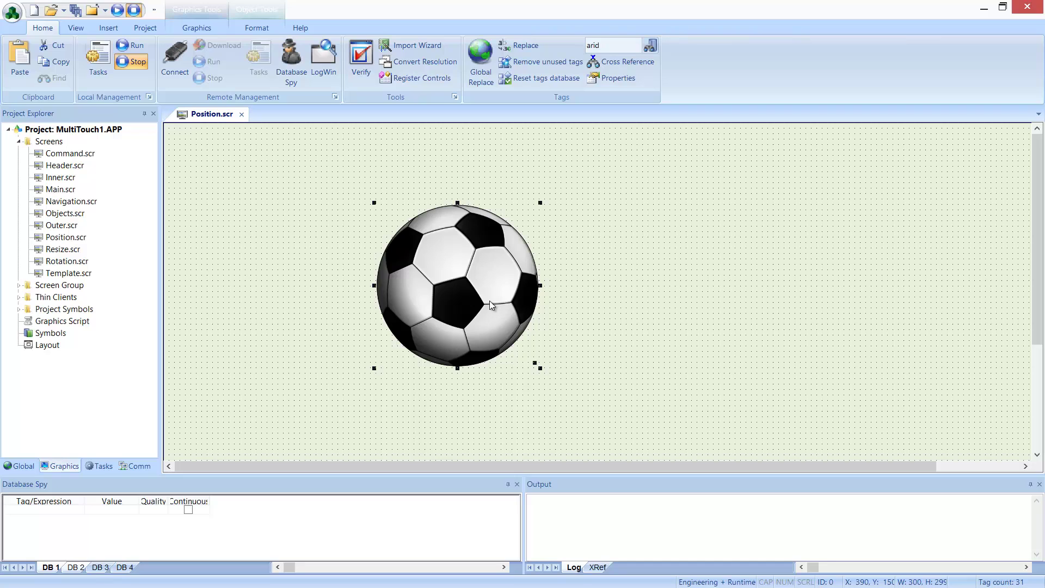
drag(489, 299, 269, 214)
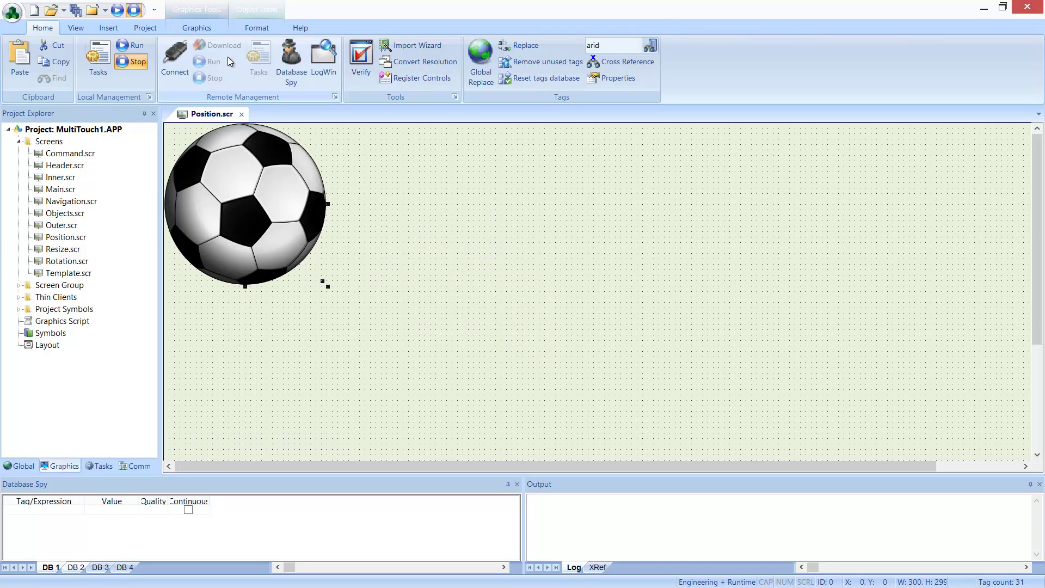
Apply the Position animation to the soccer ball and open its object properties
click(207, 28)
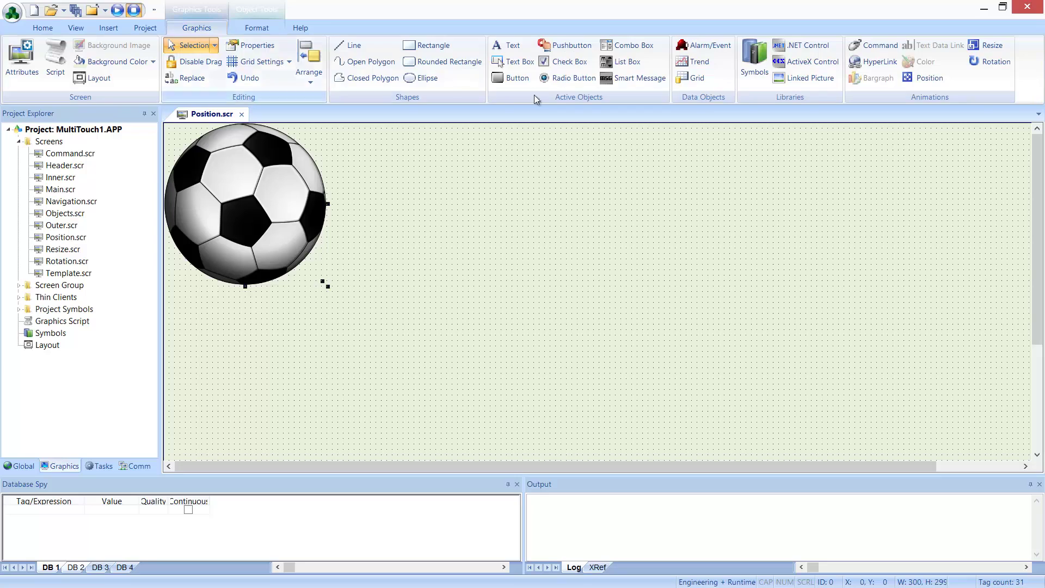
click(919, 80)
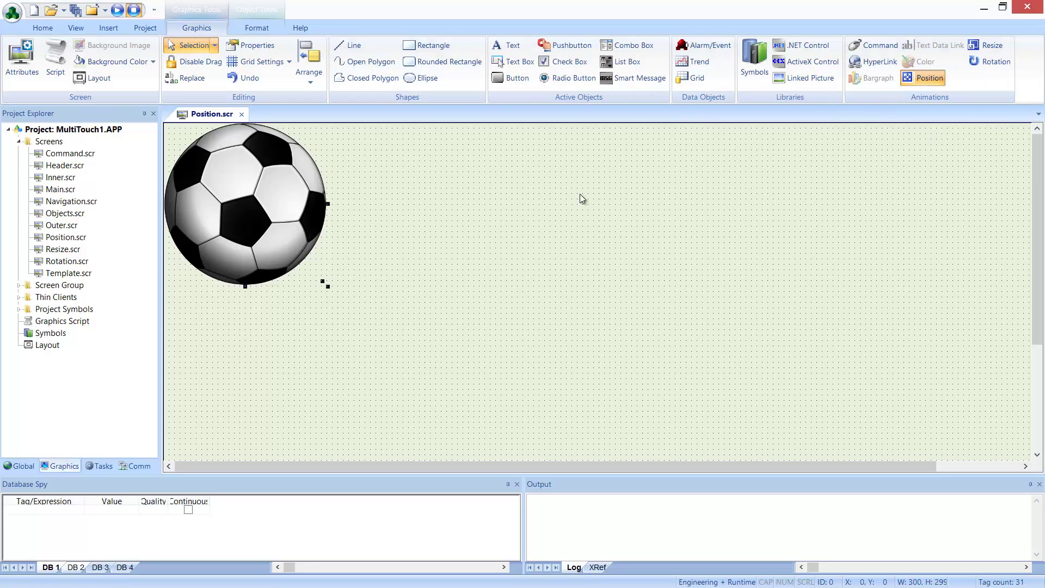
double_click(277, 196)
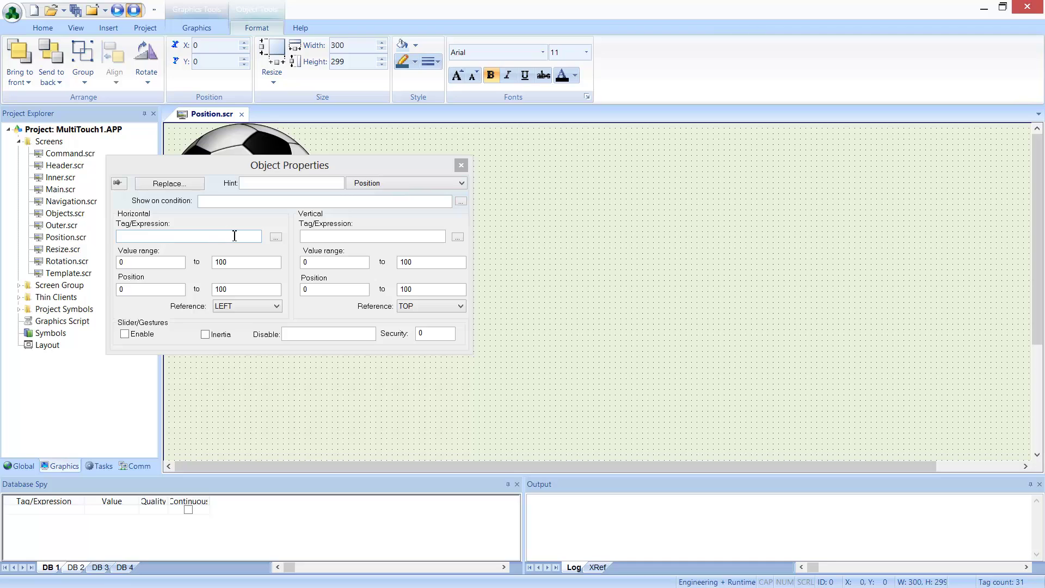
Assign the tag PosH to the ball's horizontal position and the tag PosV to its vertical position
click(275, 238)
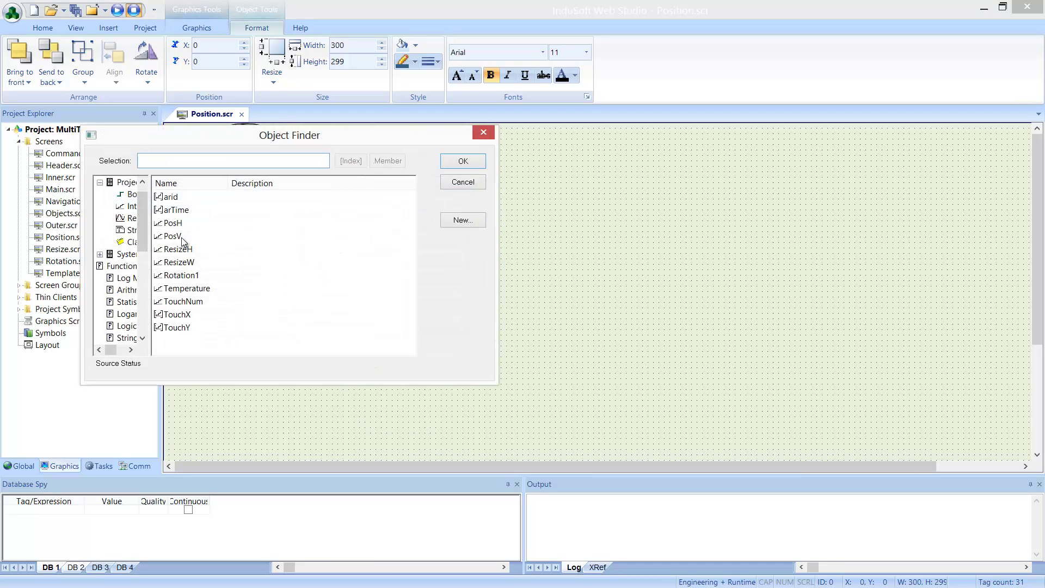
click(190, 226)
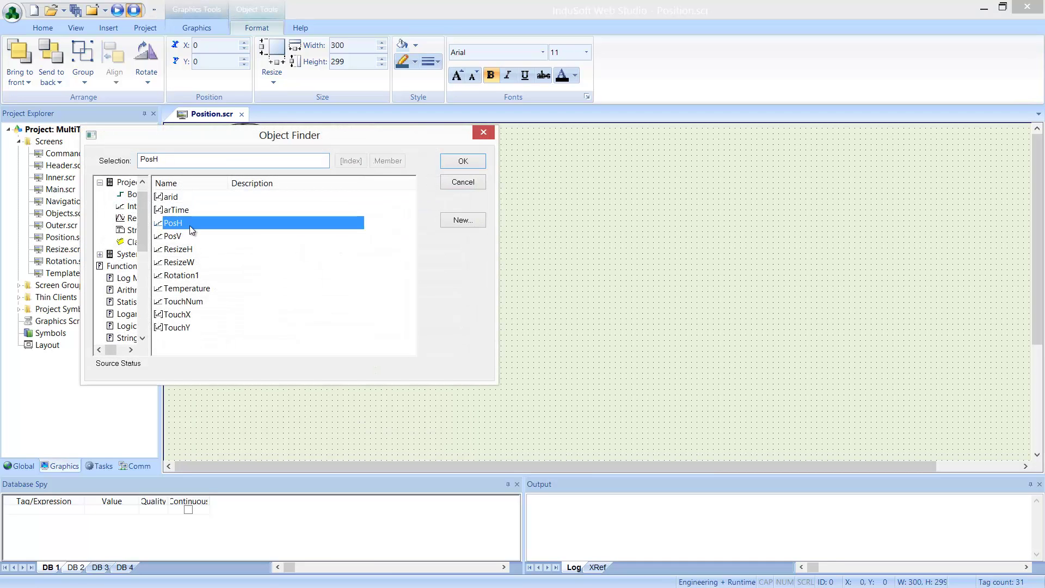
click(446, 166)
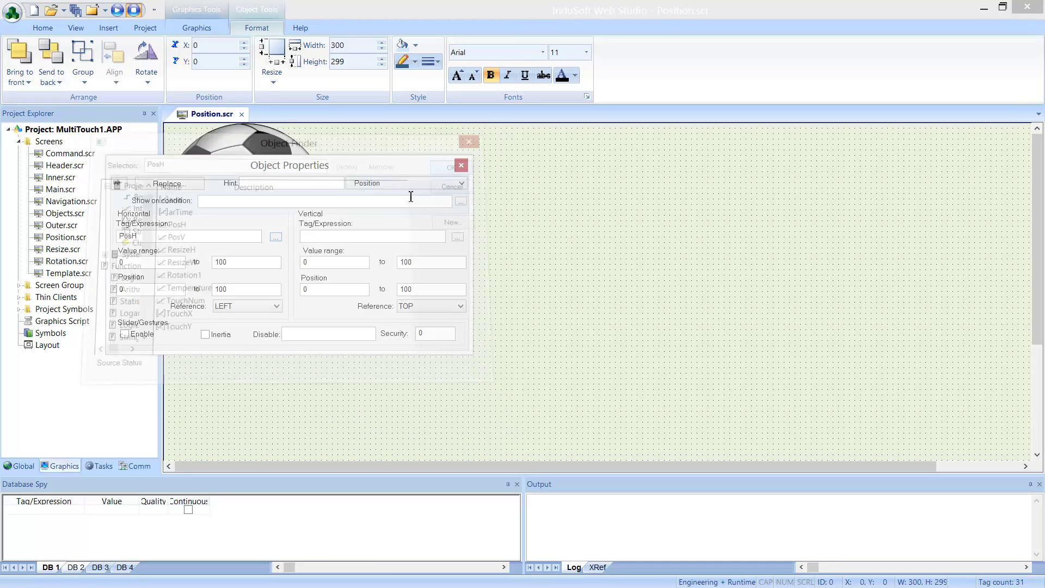
double_click(375, 238)
click(178, 239)
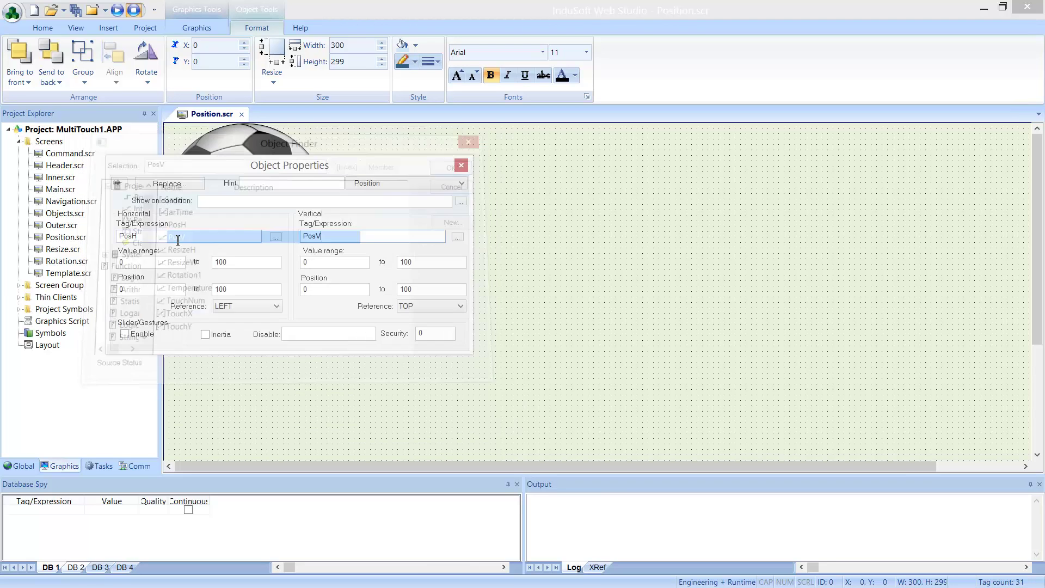
Start the ball's horizontal and vertical value ranges at 1, and end its position ranges at 1400 horizontally and 600 vertically
click(147, 263)
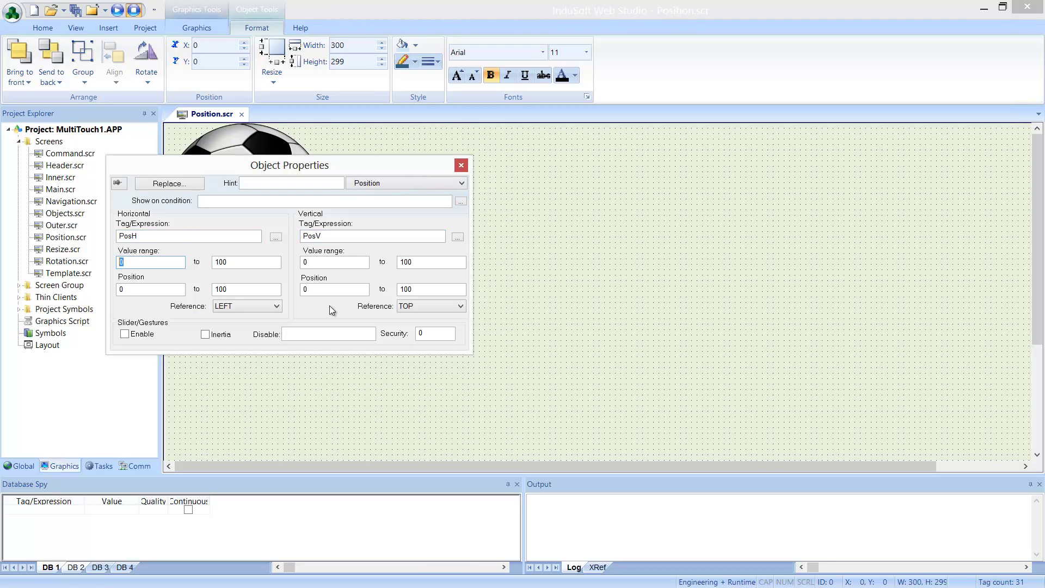
text(1)
click(312, 264)
text(1)
drag(233, 291, 178, 288)
text(1400)
drag(424, 290, 393, 292)
text(600)
Enable Slider/Gestures for the ball, then close the Position screen and save its changes
click(124, 334)
click(461, 165)
click(242, 115)
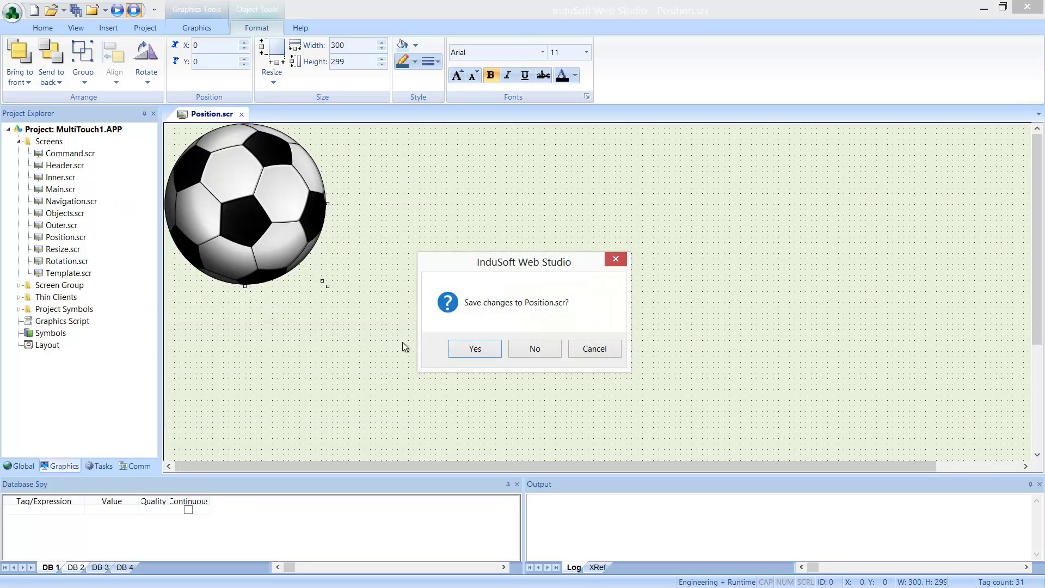
click(482, 349)
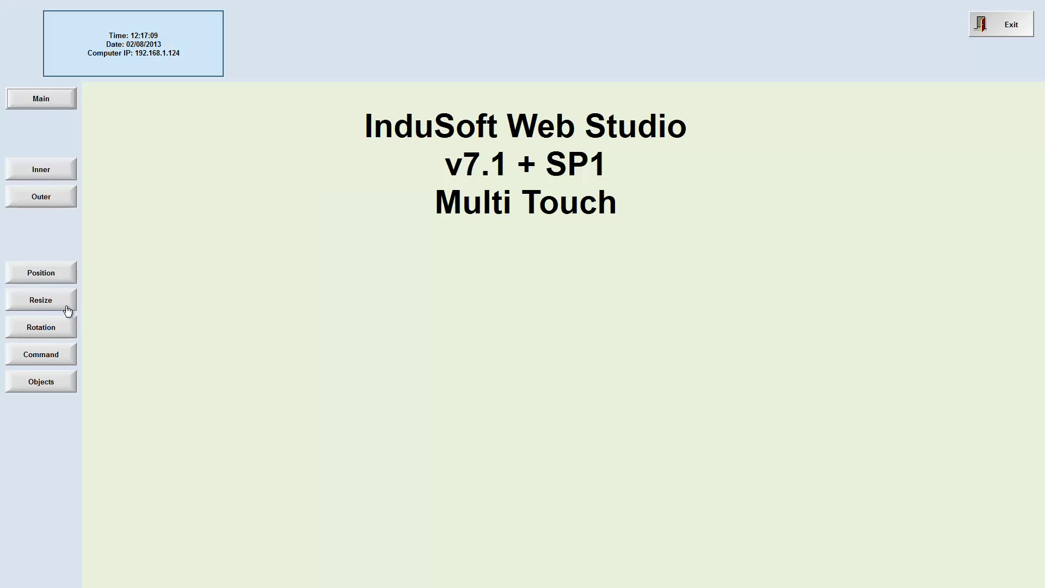
Test moving the soccer ball on the running application's Position screen, then exit the application
click(60, 280)
drag(160, 151, 613, 340)
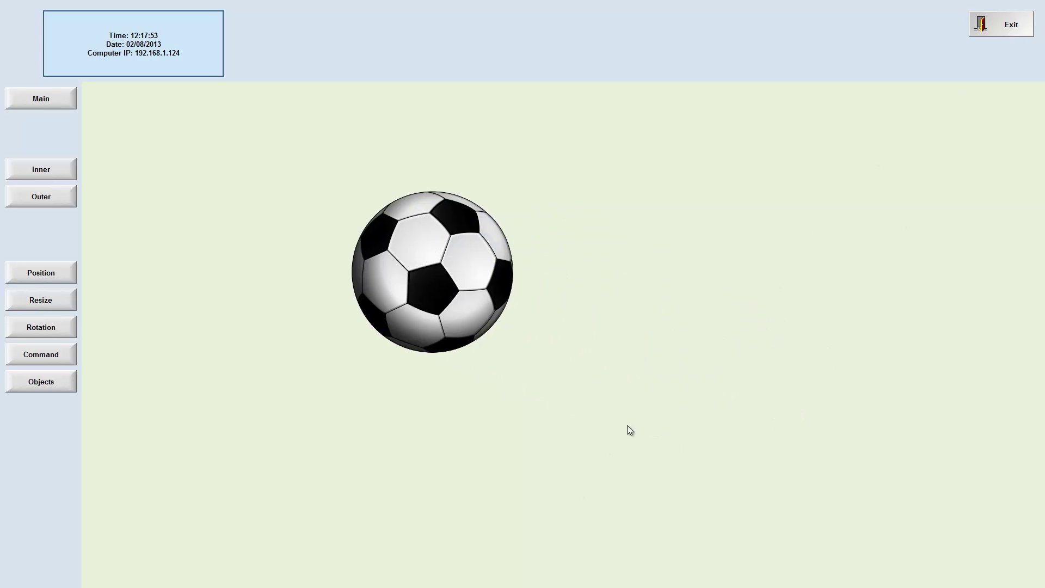
click(1004, 27)
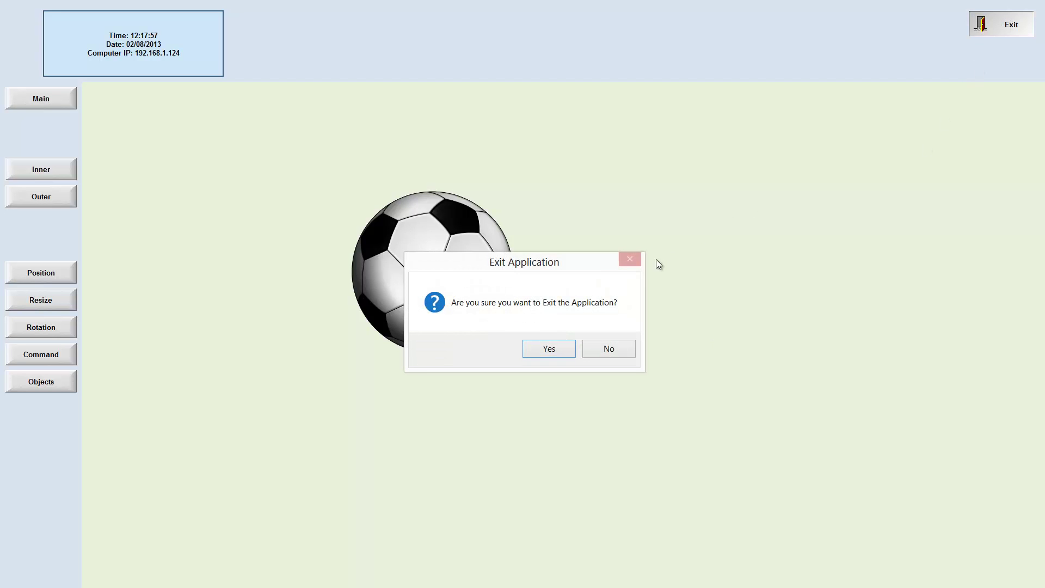
click(560, 349)
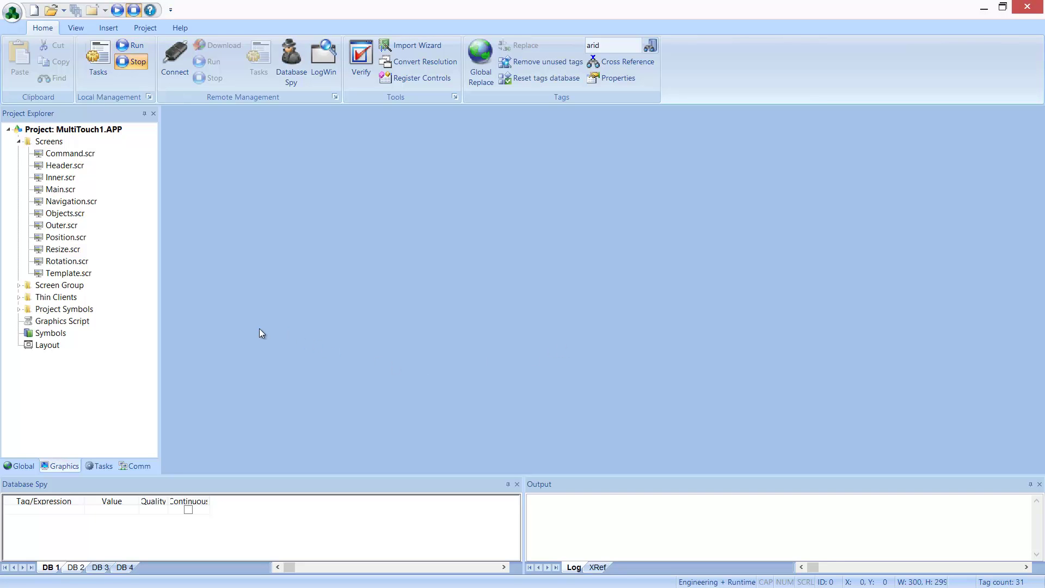
Reopen the Position screen and enable Inertia in the soccer ball's Position animation properties
double_click(78, 241)
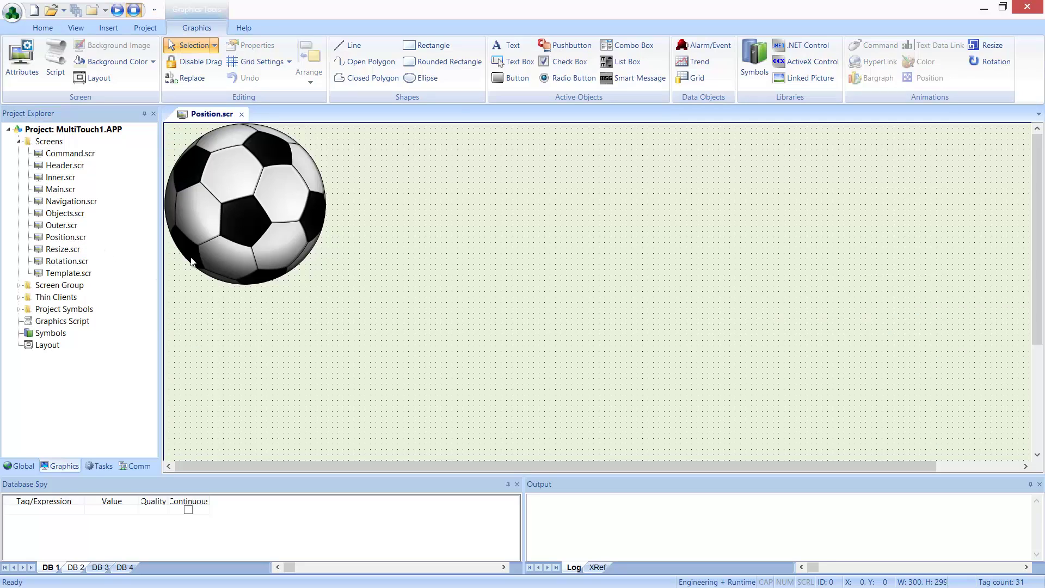
click(231, 245)
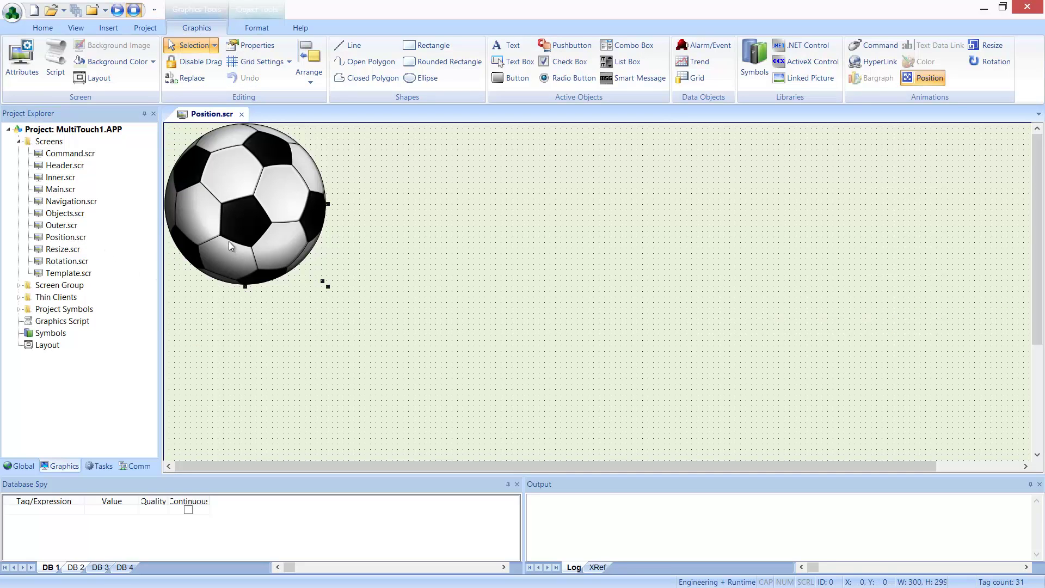
double_click(278, 211)
click(206, 334)
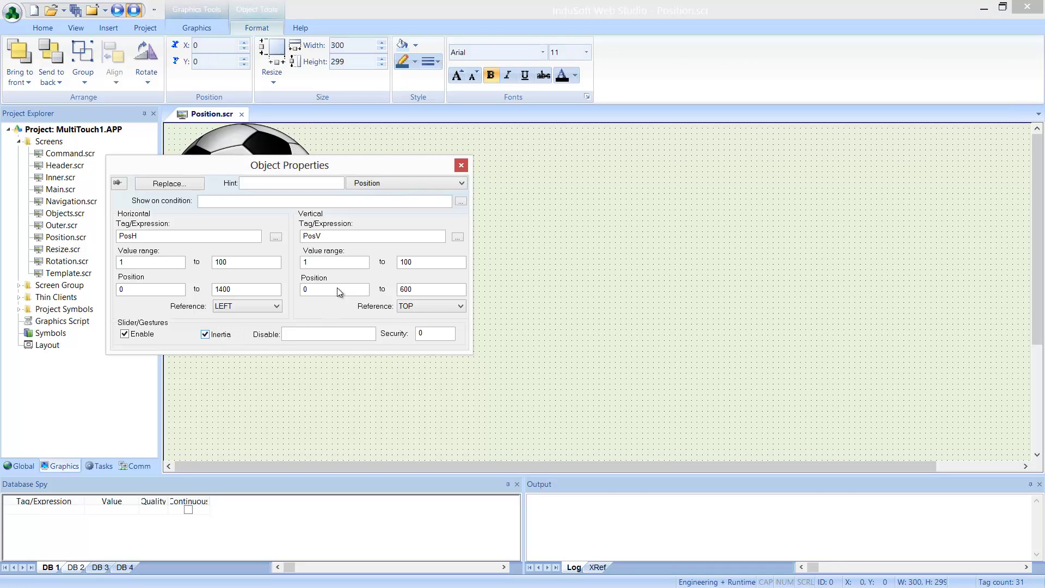
click(460, 165)
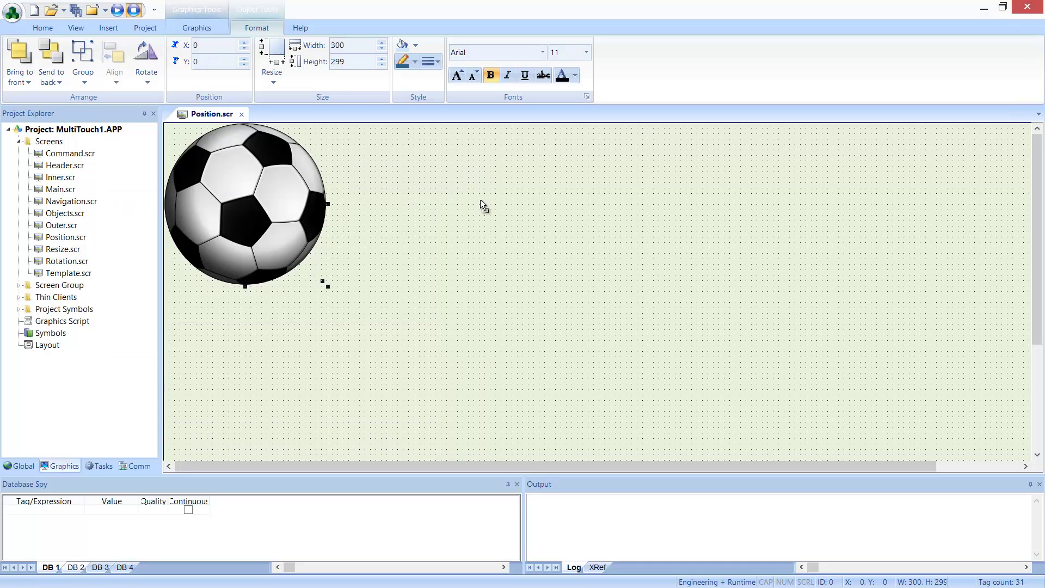
Set the Position screen's multi-touch inertia Deceleration to .5, then save and close the screen
right_click(480, 199)
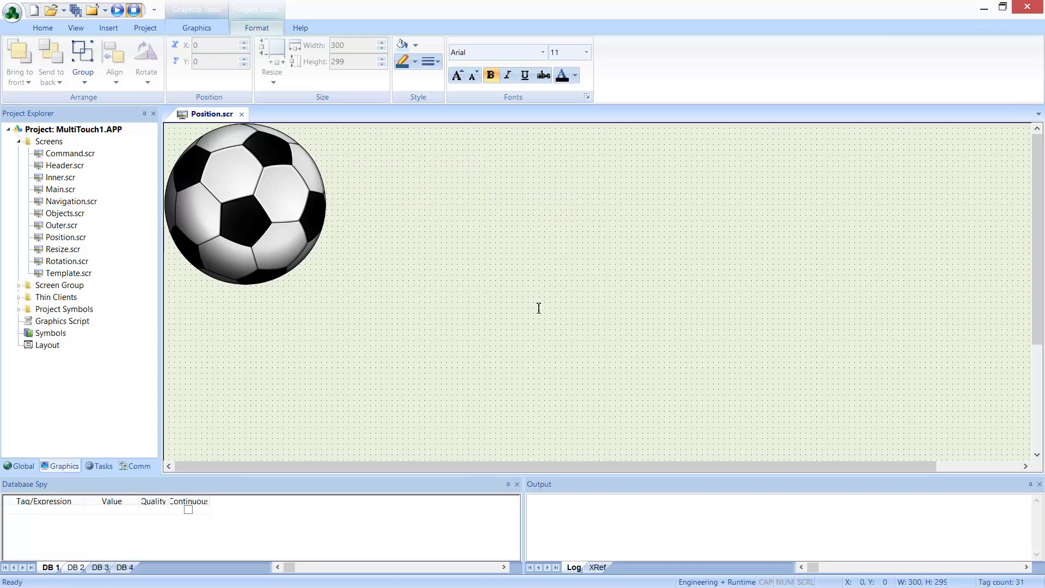
click(537, 305)
click(614, 342)
double_click(399, 348)
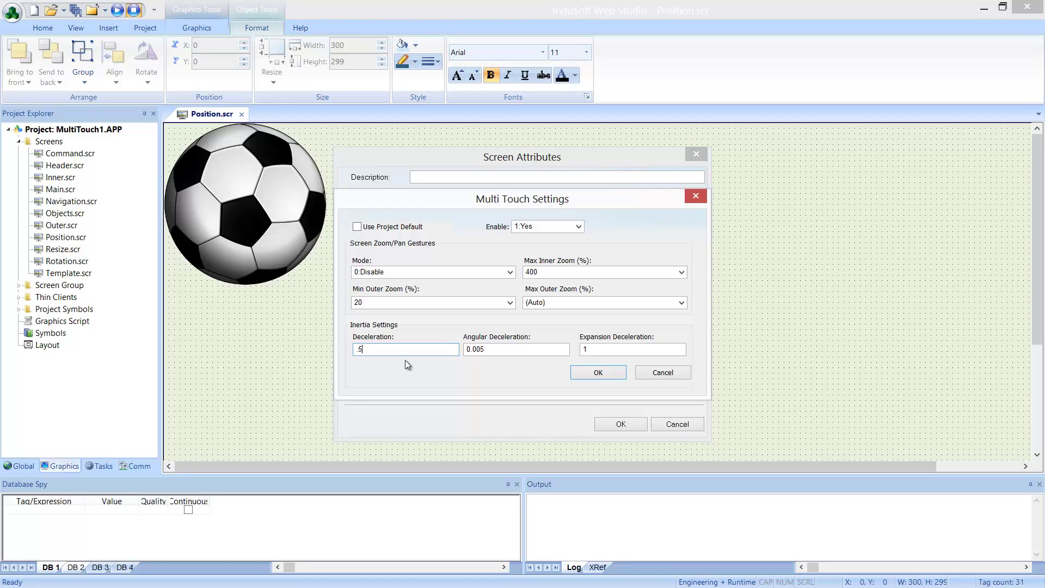
text(.5)
click(582, 375)
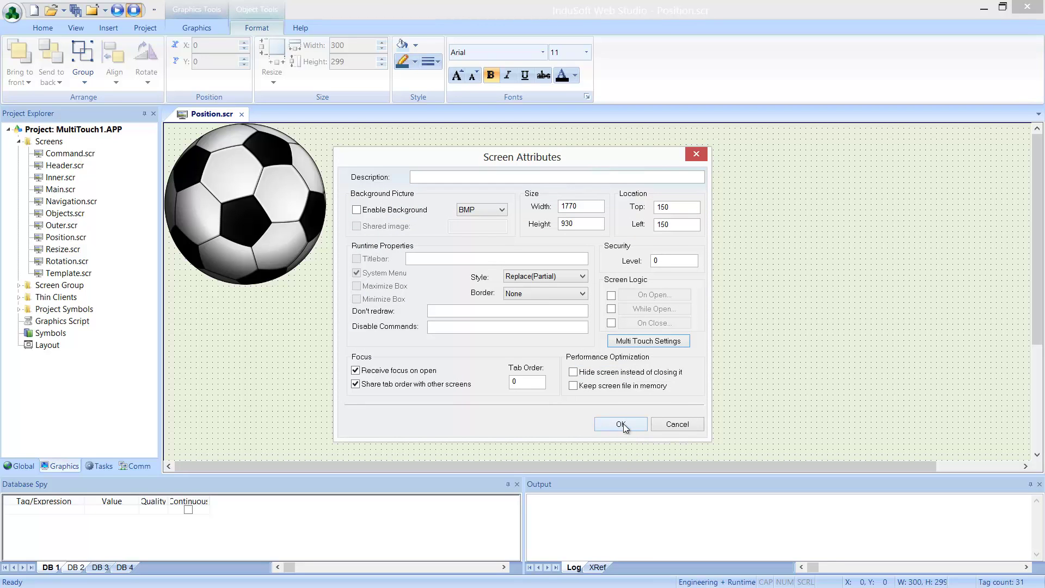
click(620, 423)
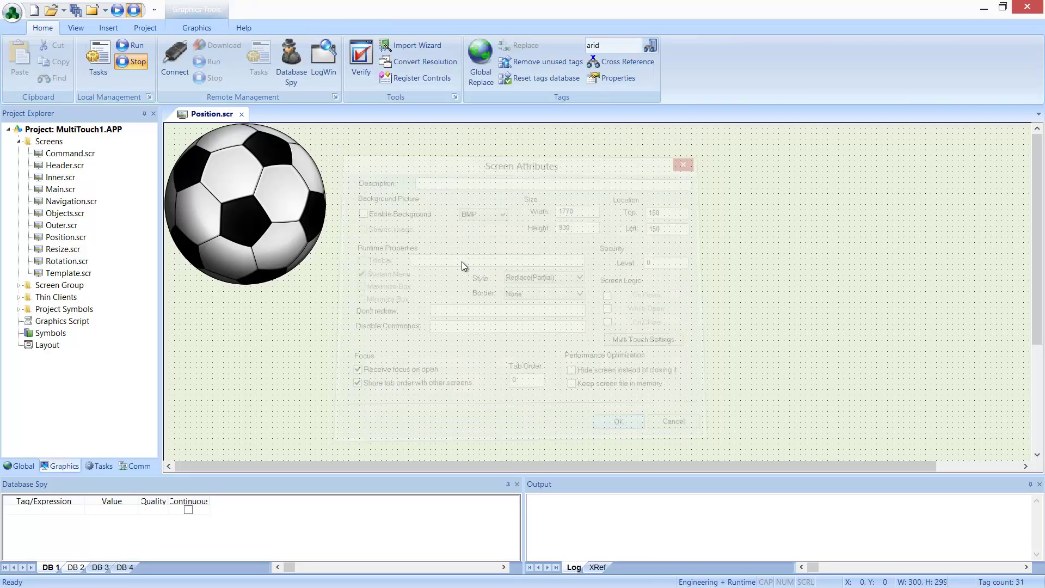
click(241, 113)
key(Return)
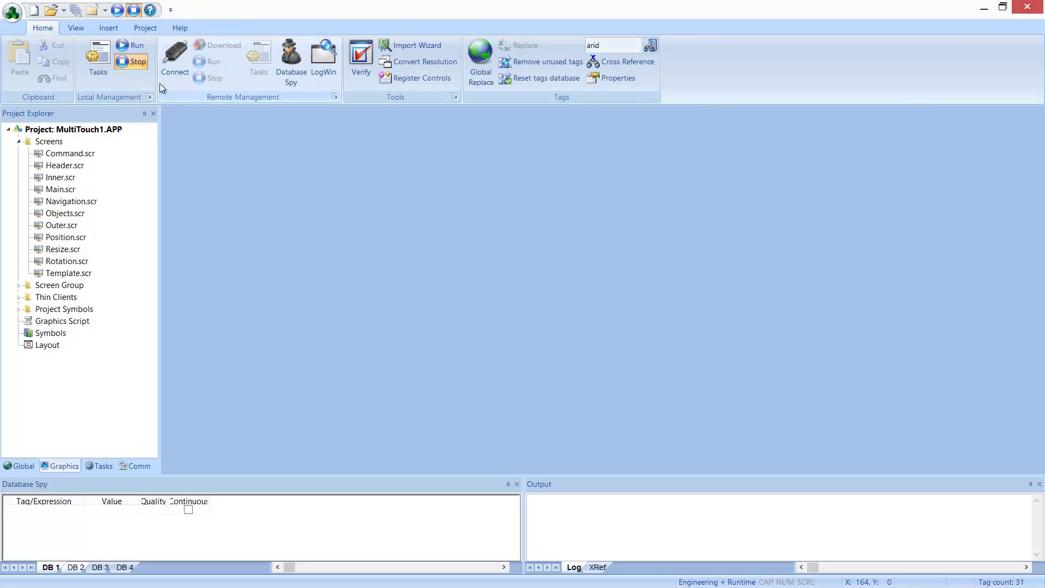
Run the project, test the ball's inertia by flicking it around the Position screen several times, and exit the application
click(135, 47)
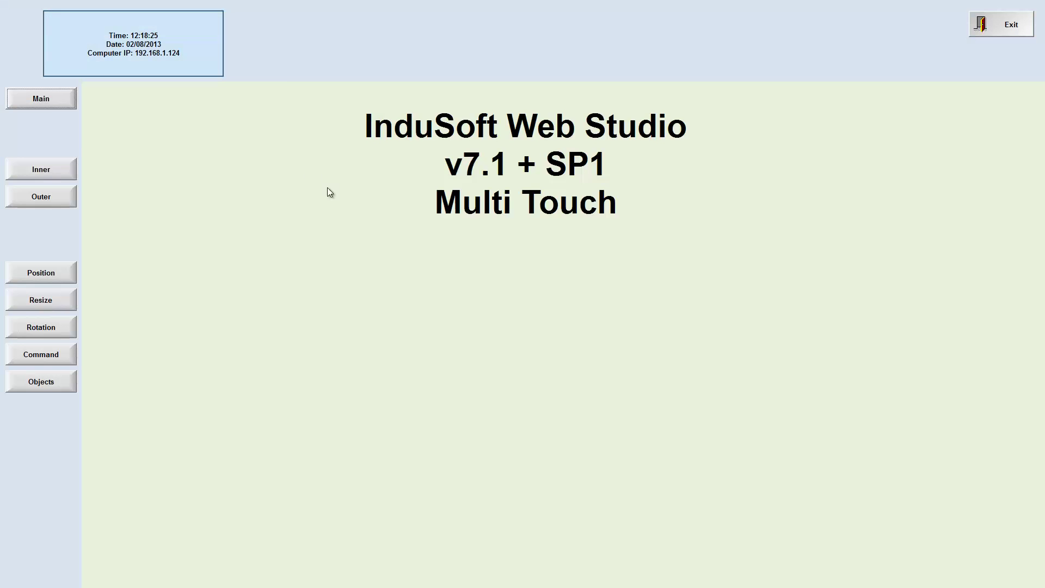
click(72, 273)
drag(483, 306, 348, 251)
mouse_move(605, 360)
mouse_down()
mouse_move(821, 427)
mouse_move(723, 381)
mouse_move(712, 350)
mouse_move(808, 406)
mouse_move(374, 249)
mouse_up()
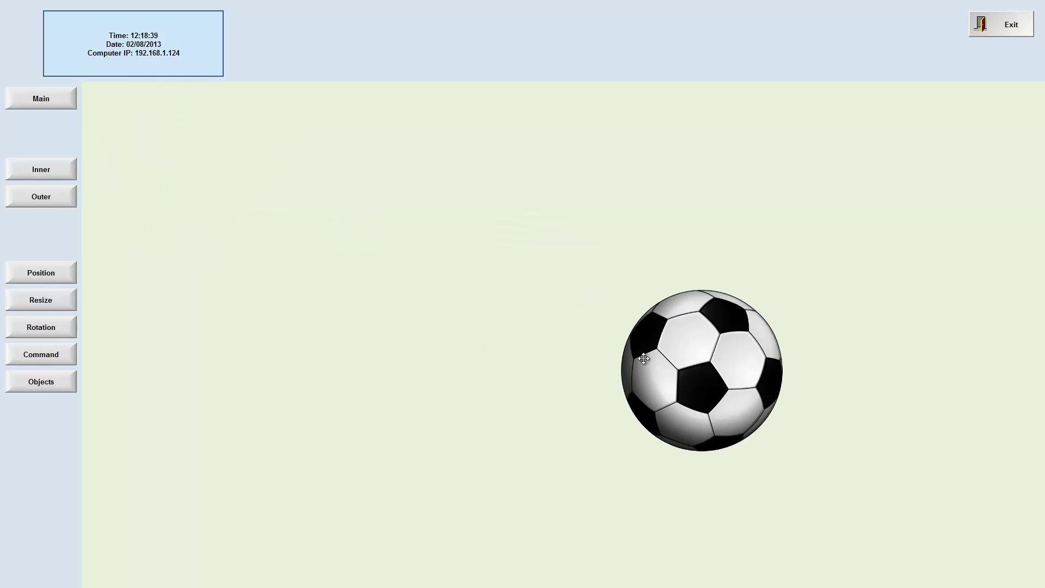
drag(211, 198, 609, 336)
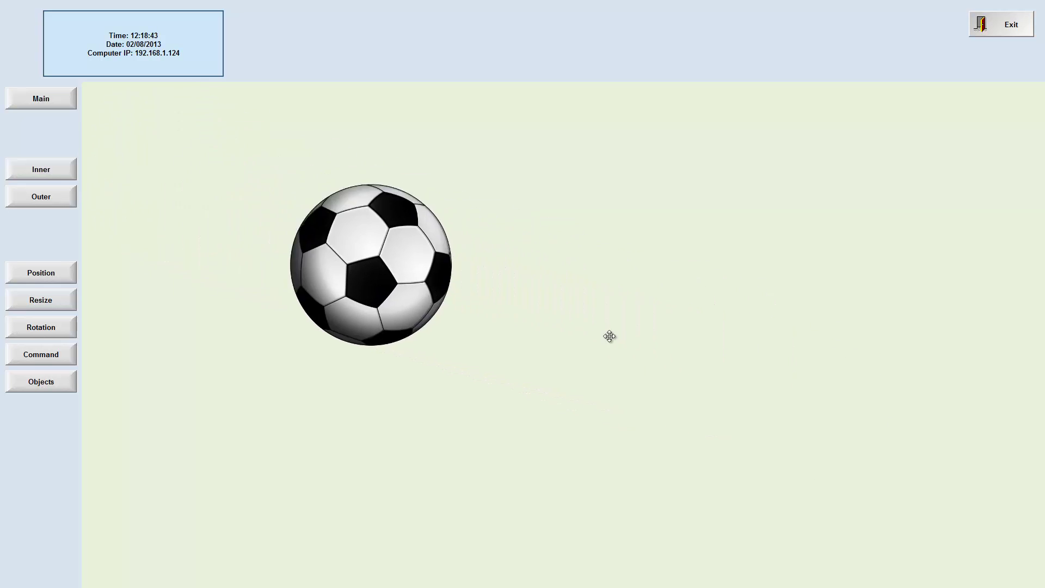
drag(308, 254, 370, 274)
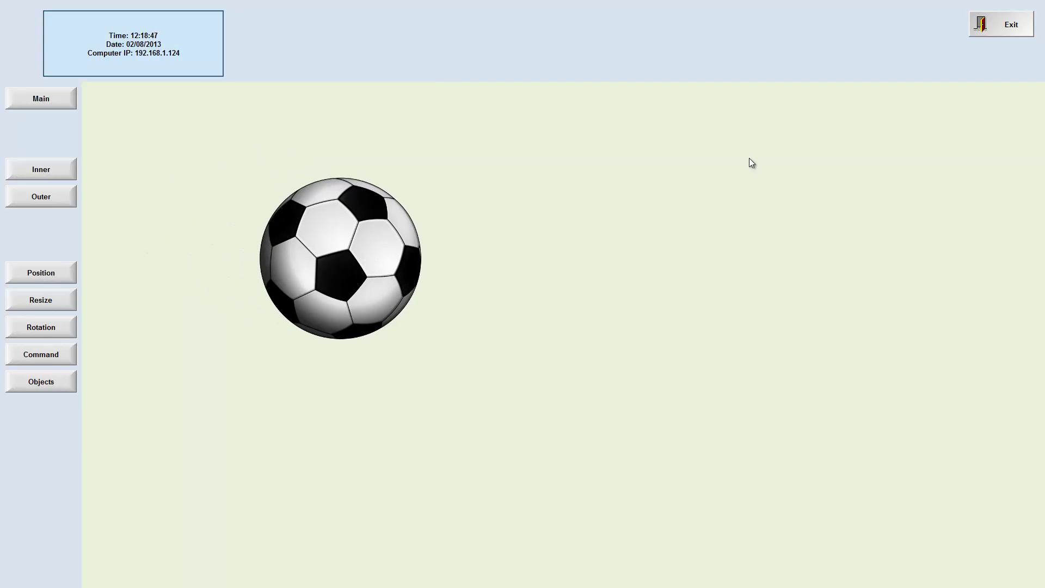
click(993, 32)
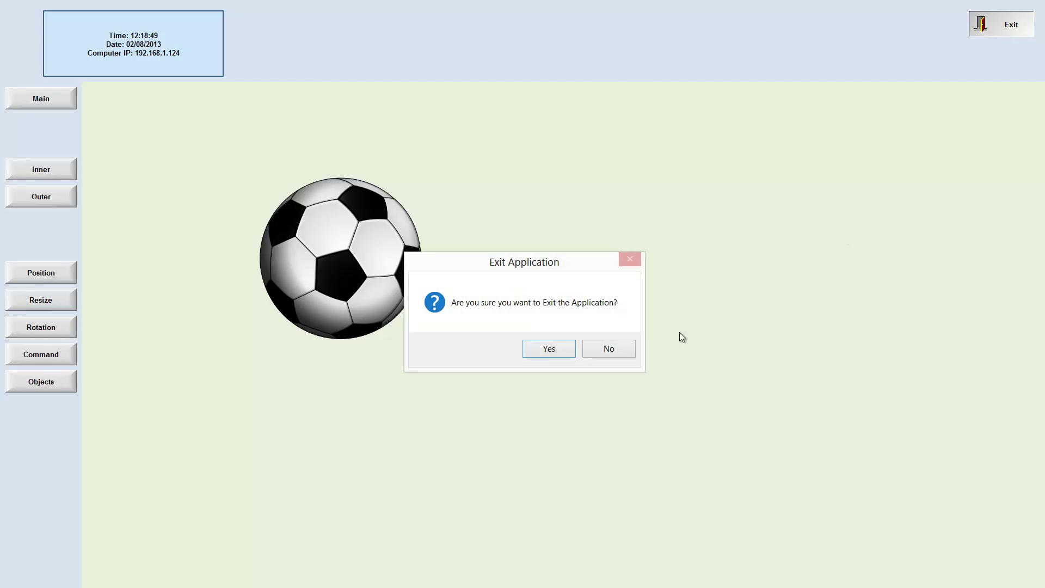
click(535, 360)
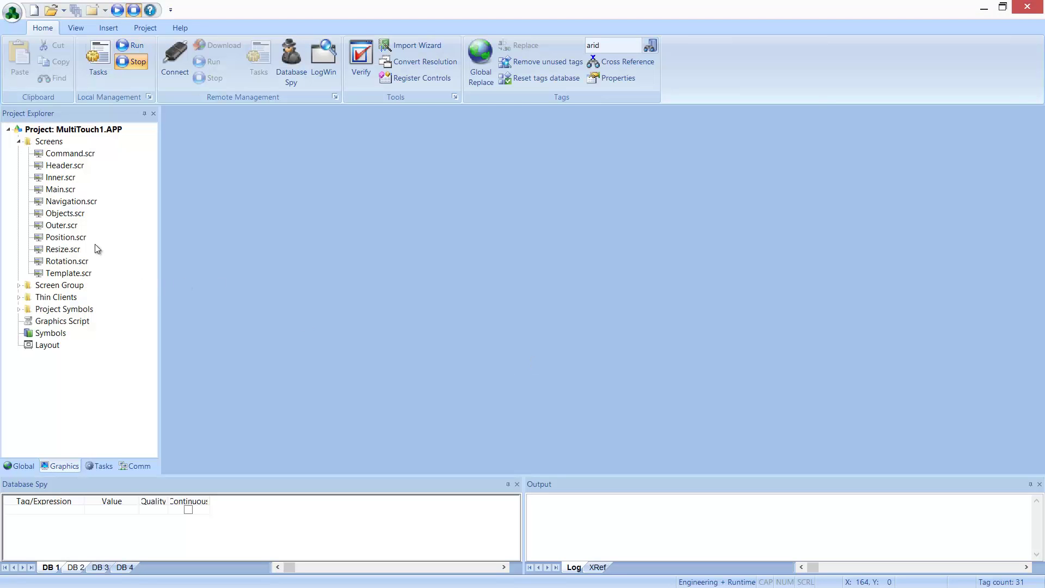
Reopen the Position screen, set its multi-touch inertia Deceleration to 1, then save and close it
double_click(65, 238)
double_click(264, 233)
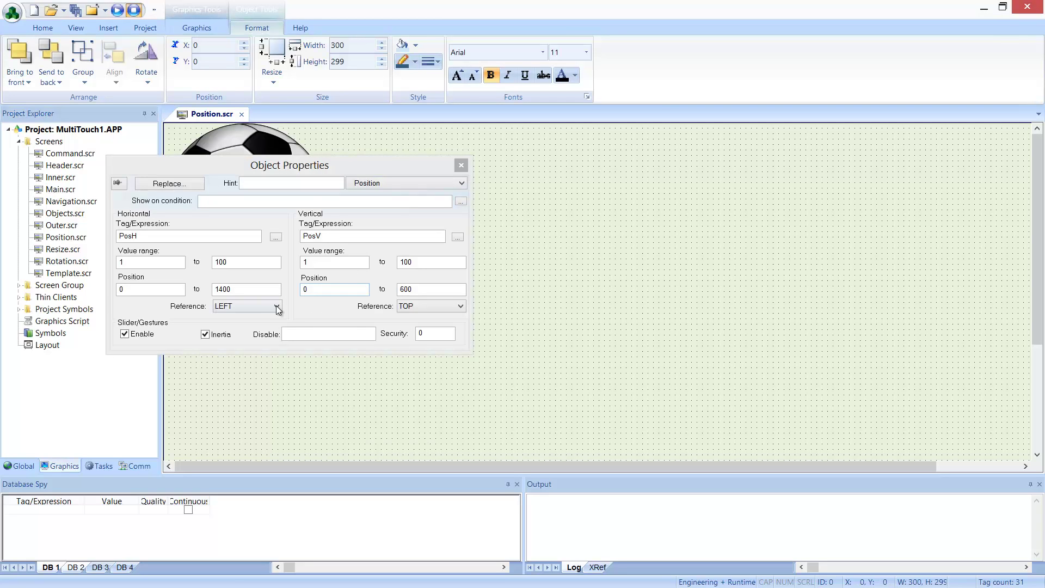
click(556, 267)
right_click(560, 275)
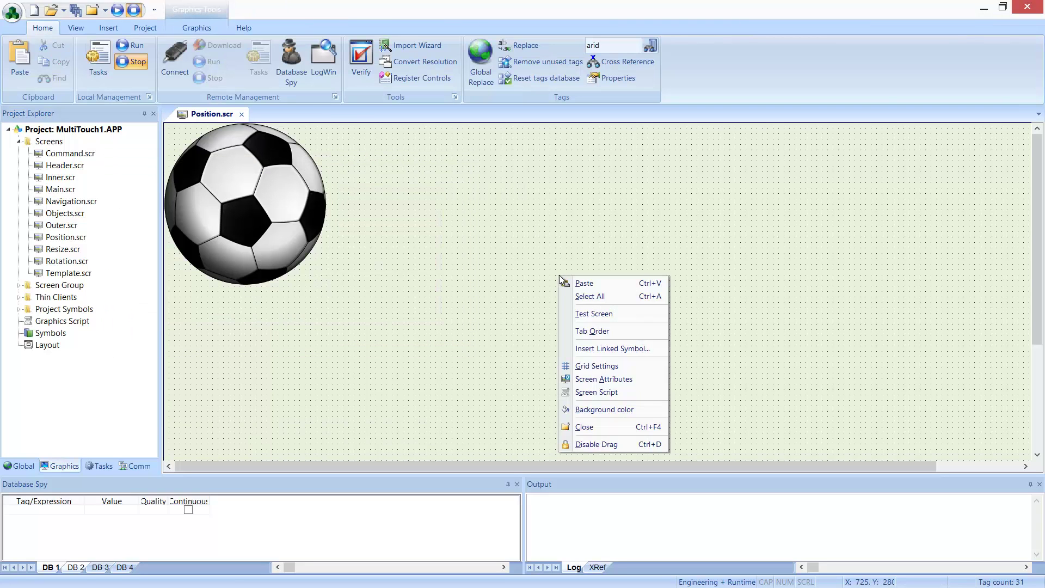
click(603, 380)
click(619, 342)
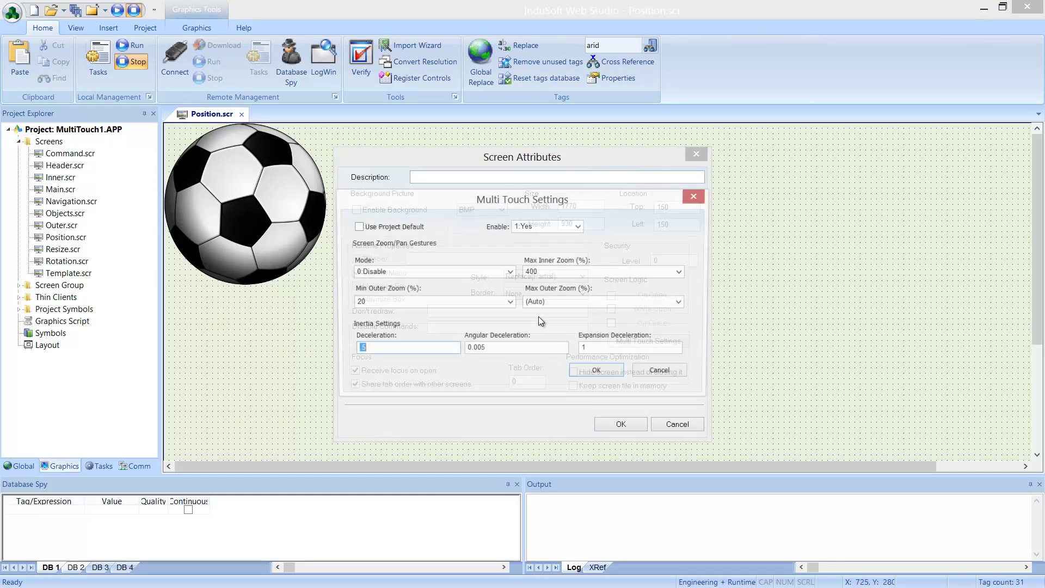
text(1)
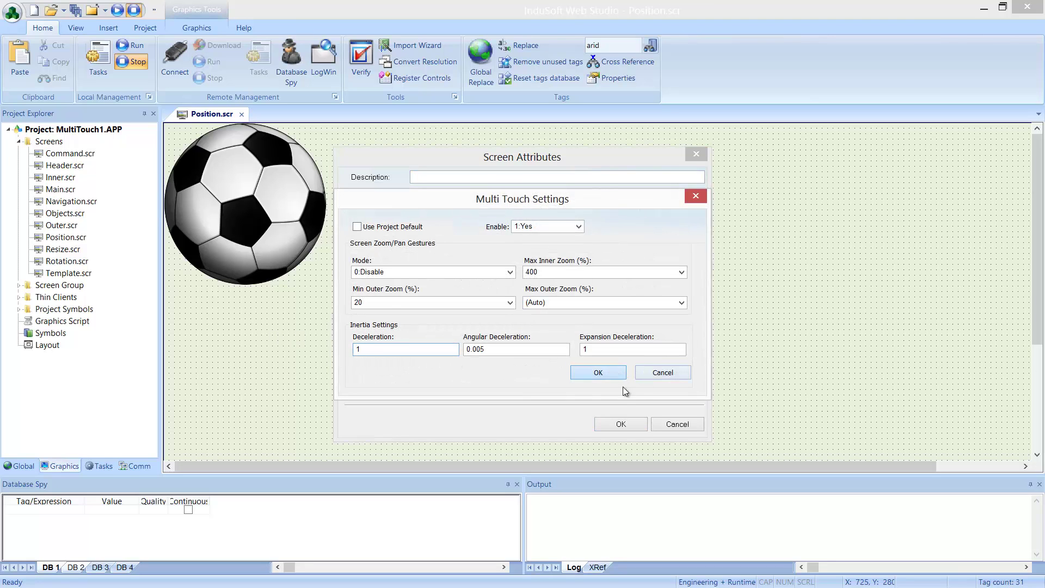
click(598, 372)
click(621, 424)
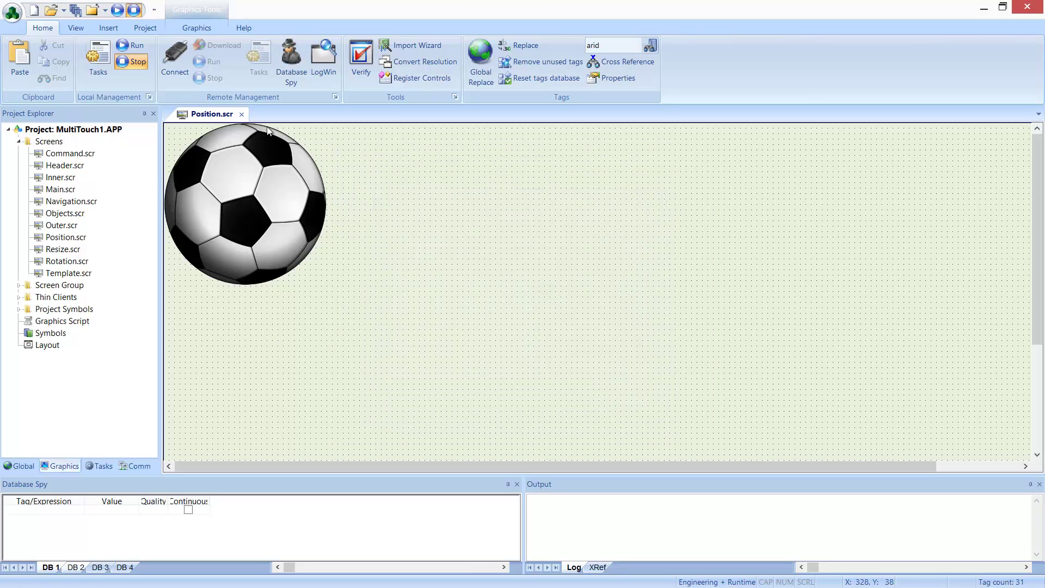
click(242, 114)
click(461, 351)
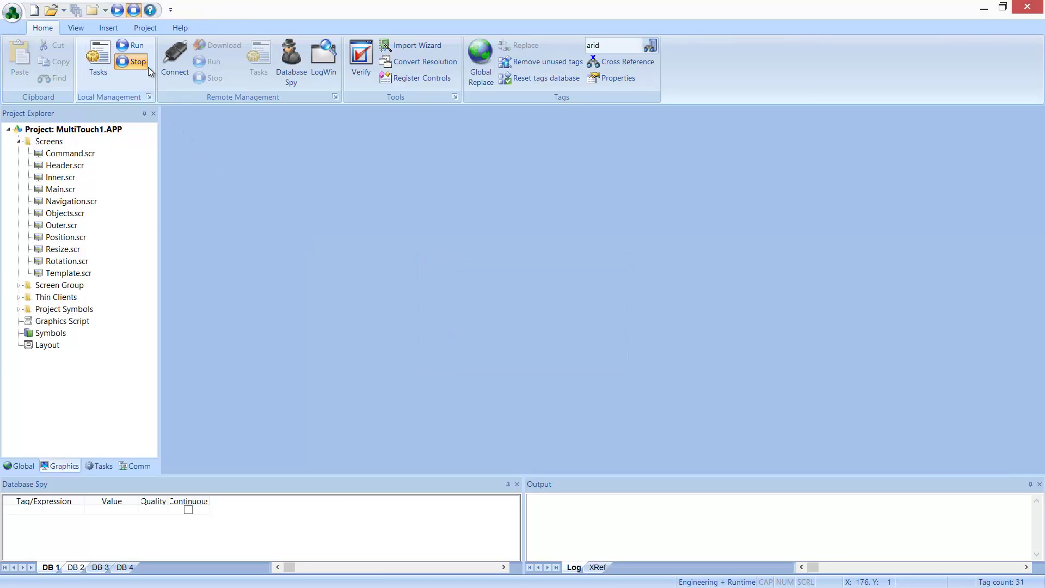
Run the project again, flick the ball on the Position screen to check the new deceleration, and exit the application
click(134, 47)
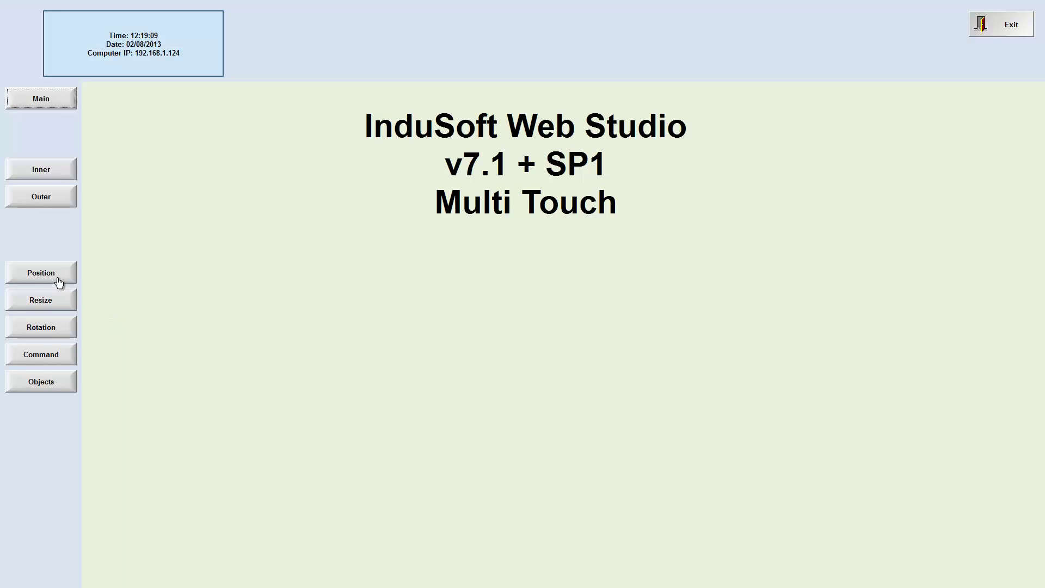
click(59, 277)
drag(441, 332, 500, 295)
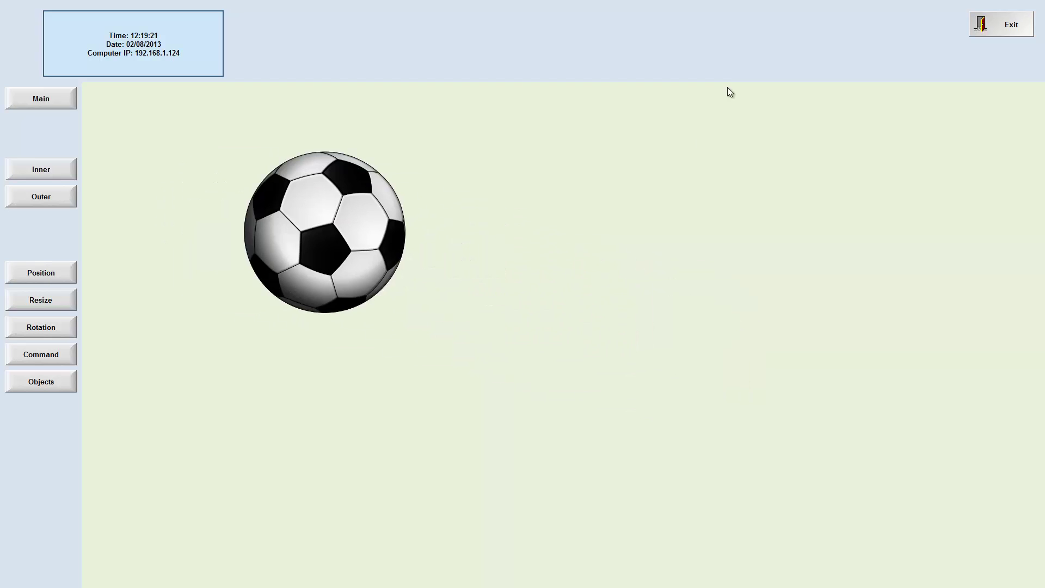
click(1013, 26)
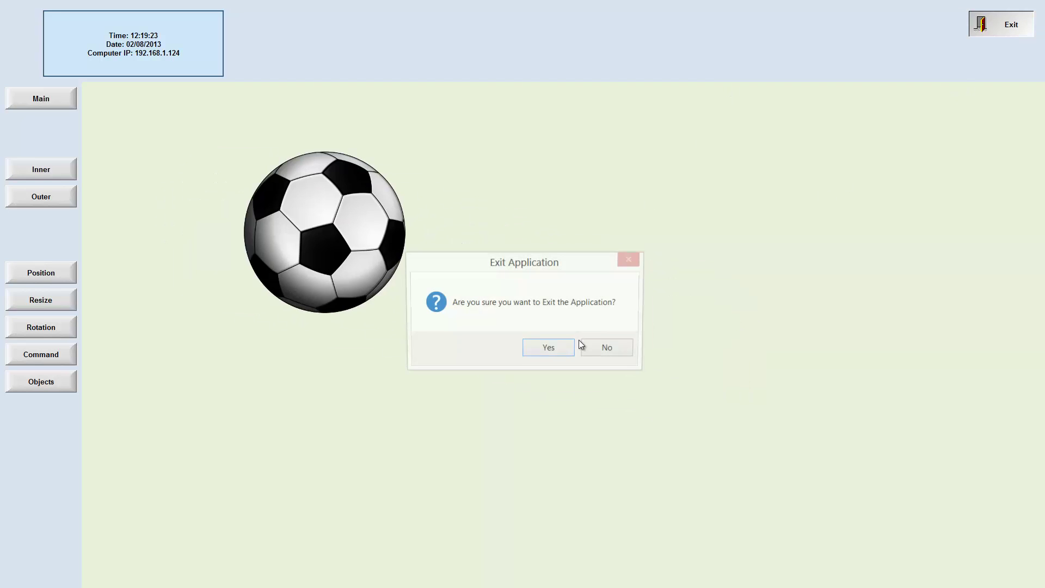
click(545, 346)
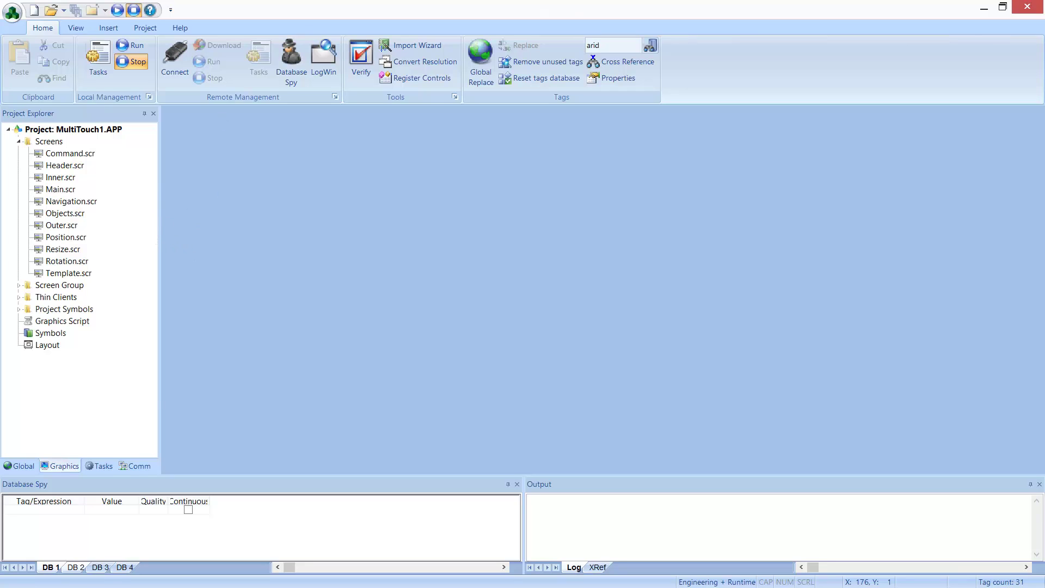
Open the Resize screen, paste the copied image of the process tanks, and move it to about X 260, Y 70
key(alt+Tab)
key(alt+Tab)
key(alt+Tab)
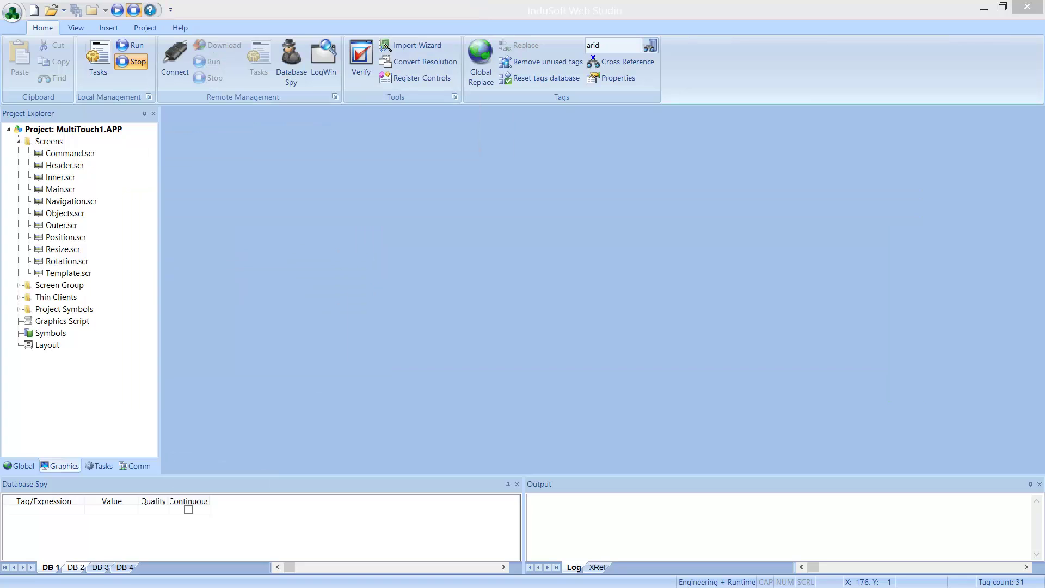
double_click(69, 251)
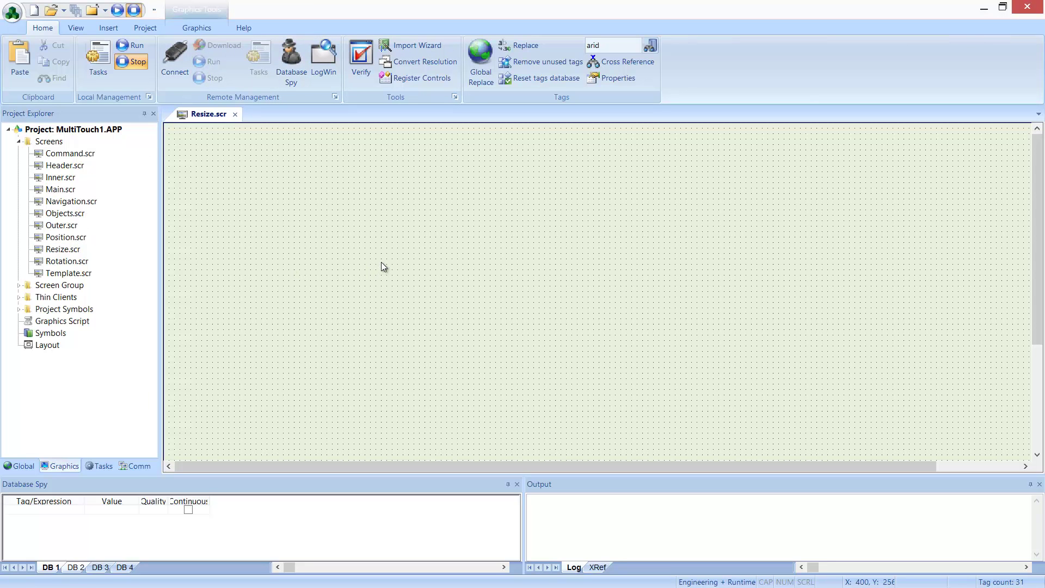
key(ctrl+v)
drag(436, 240, 573, 274)
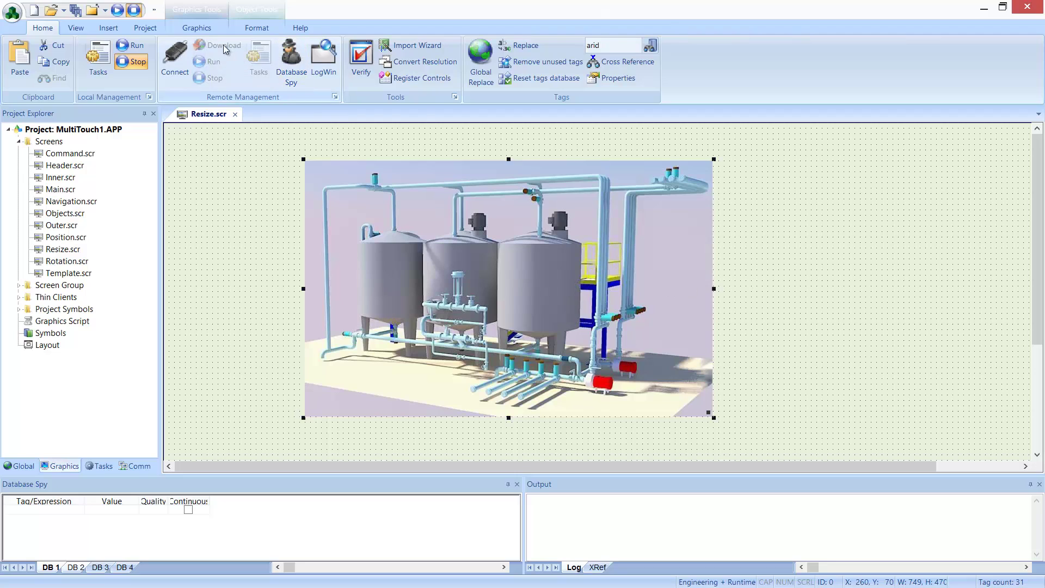
Apply the Resize animation to the tanks image and open its object properties
click(197, 27)
click(992, 47)
double_click(528, 279)
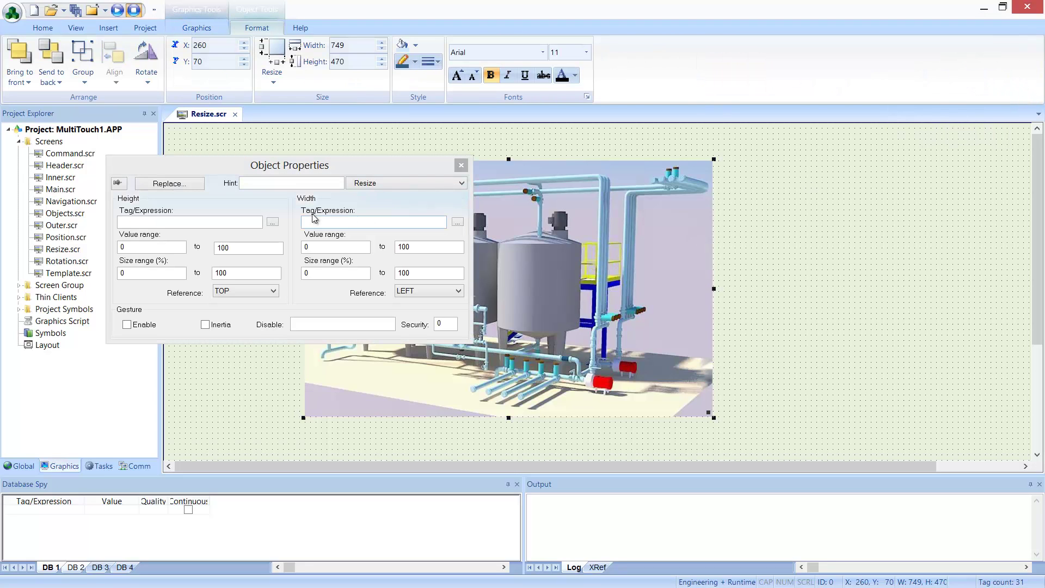
Link the tanks image's Resize animation to the ResizeH tag for height and the ResizeW tag for width
double_click(190, 225)
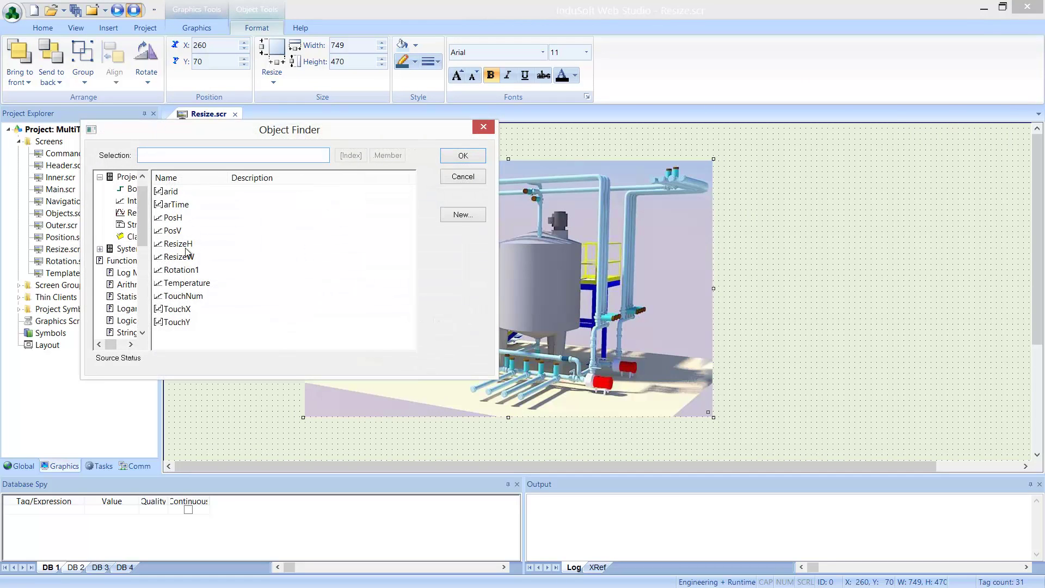
double_click(218, 244)
double_click(311, 225)
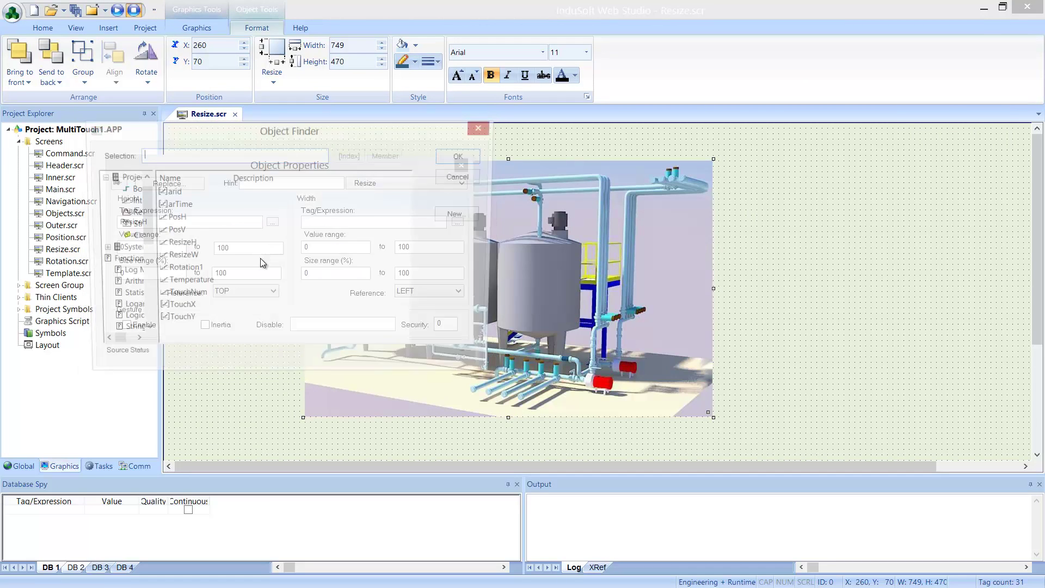
click(193, 256)
click(451, 159)
Set the minimum of the value range to 1 for both the height and width of the Resize animation
double_click(123, 247)
text(1)
click(316, 247)
key(BackSpace)
text(1)
Set the size range of both height and width to 50 to 300 percent
double_click(122, 273)
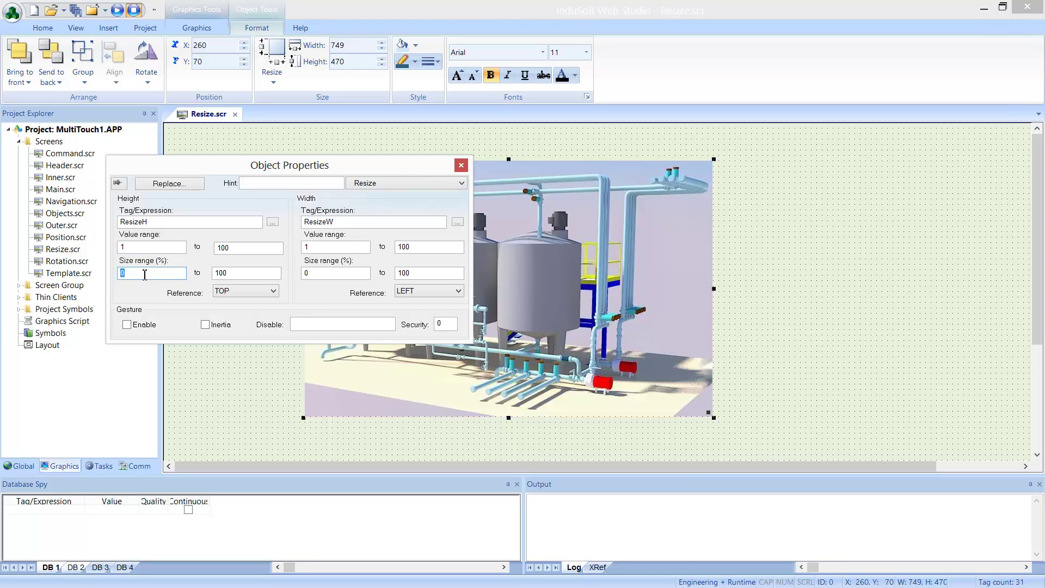
text(5050)
double_click(242, 274)
text(300)
double_click(420, 274)
text(3)
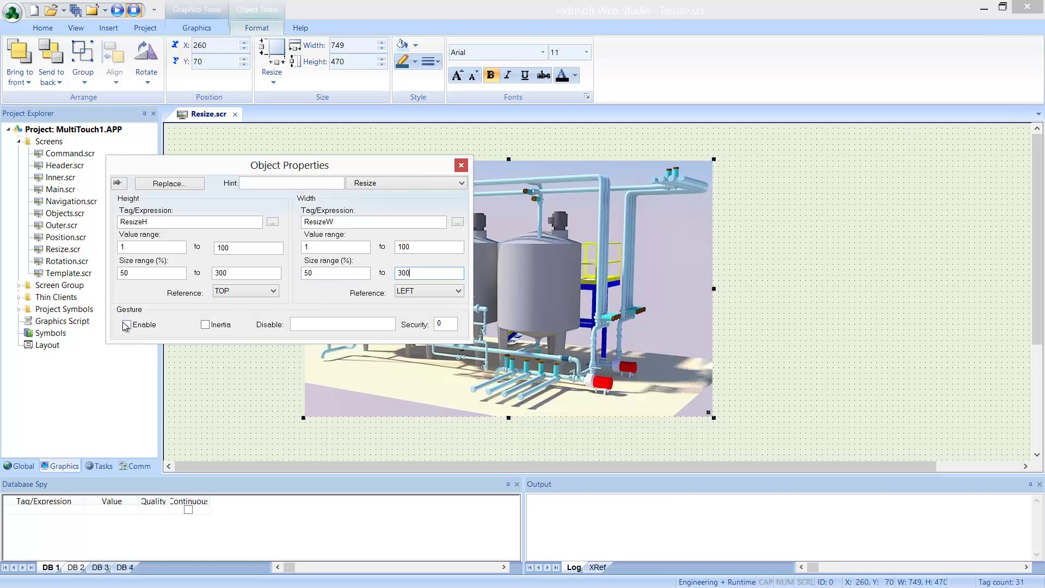
Enable the Resize animation's gesture, set the height and width references to Center, and close the object properties
click(126, 326)
drag(299, 173, 299, 219)
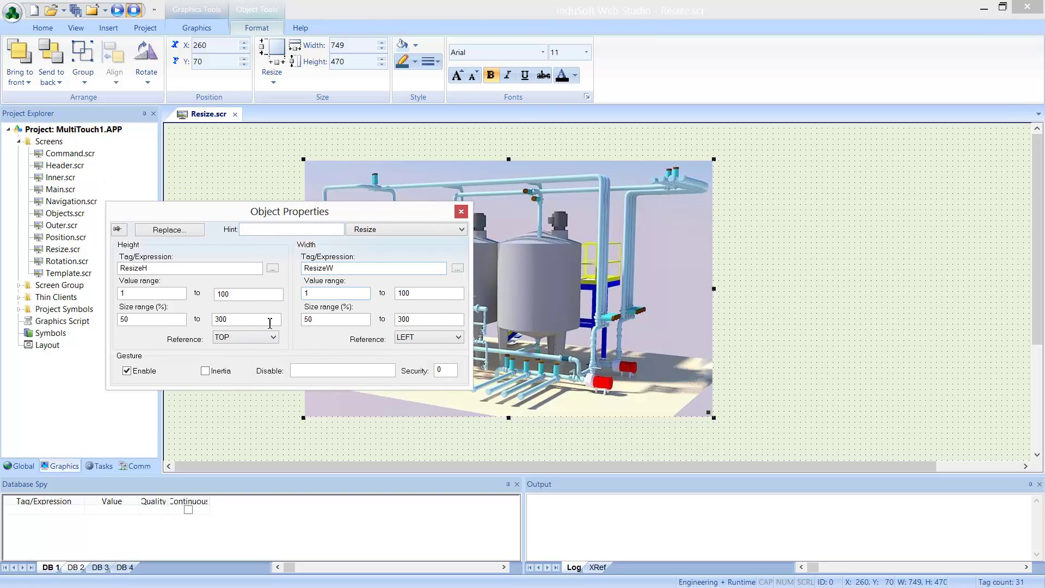
click(248, 338)
click(246, 357)
click(421, 339)
click(407, 357)
click(461, 212)
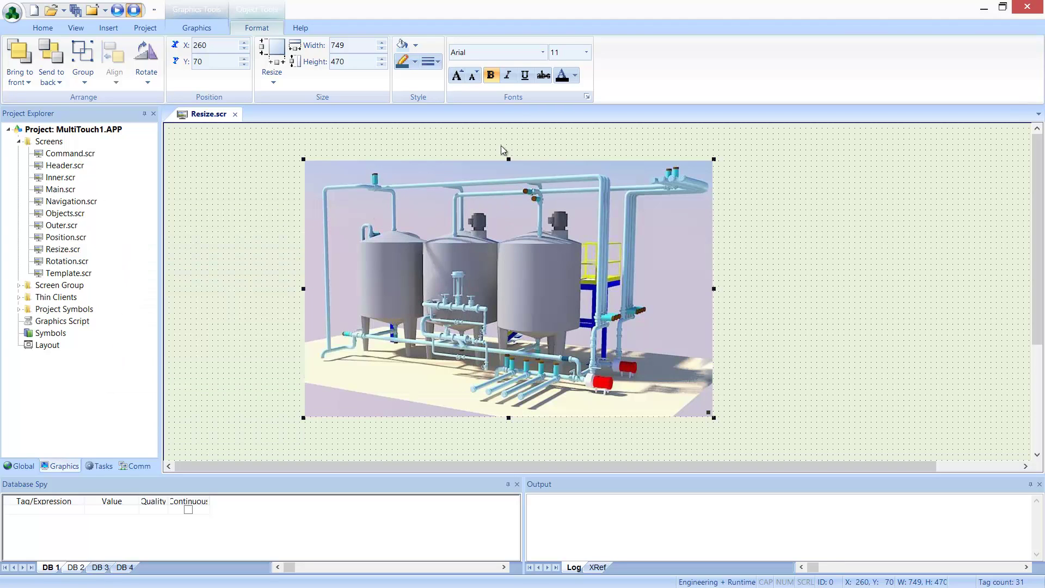
Reopen the tanks image's properties for review, add the ResizeH tag to the Database Spy, and close the properties
double_click(490, 272)
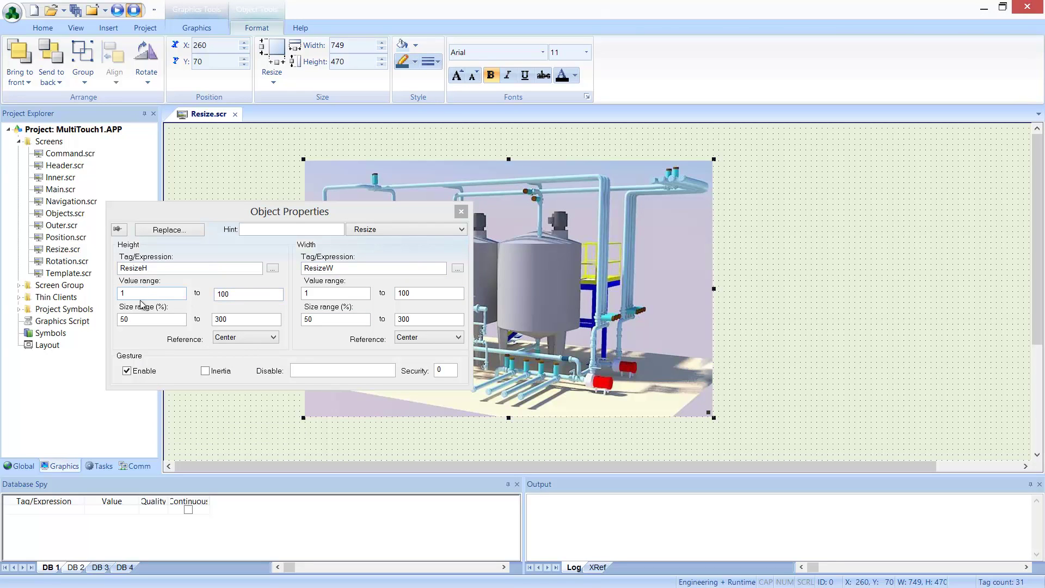
click(54, 513)
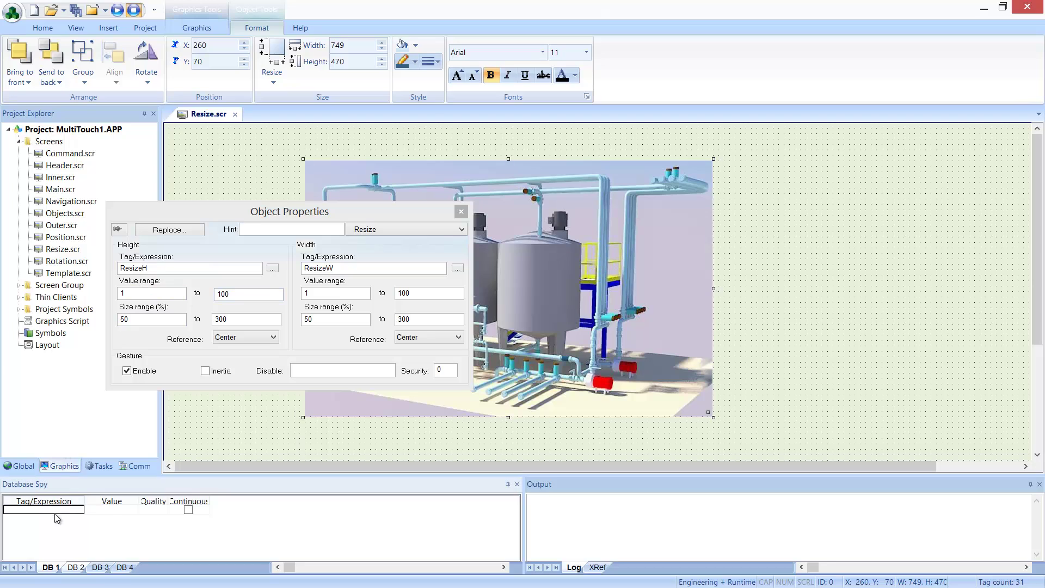
text(ResizeH)
key(Return)
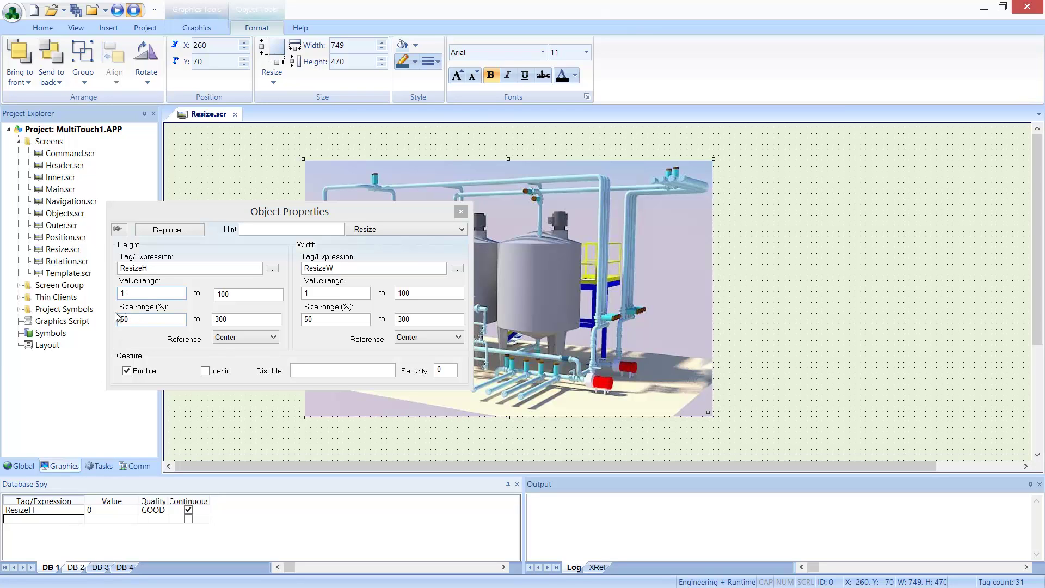
click(459, 216)
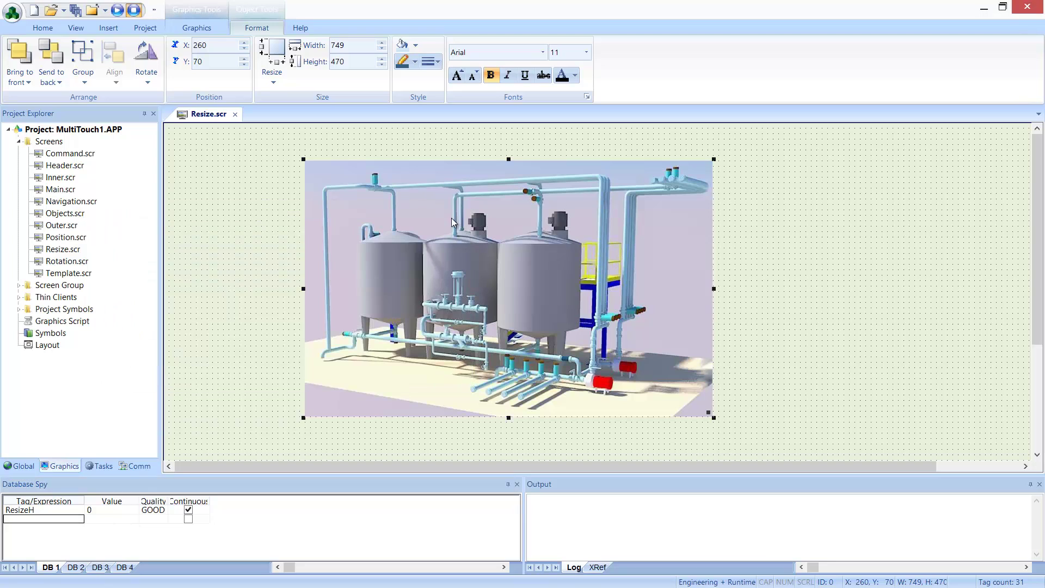
Save and close the Resize screen, run the project, and go to the Resize screen in the running application
click(235, 114)
click(473, 350)
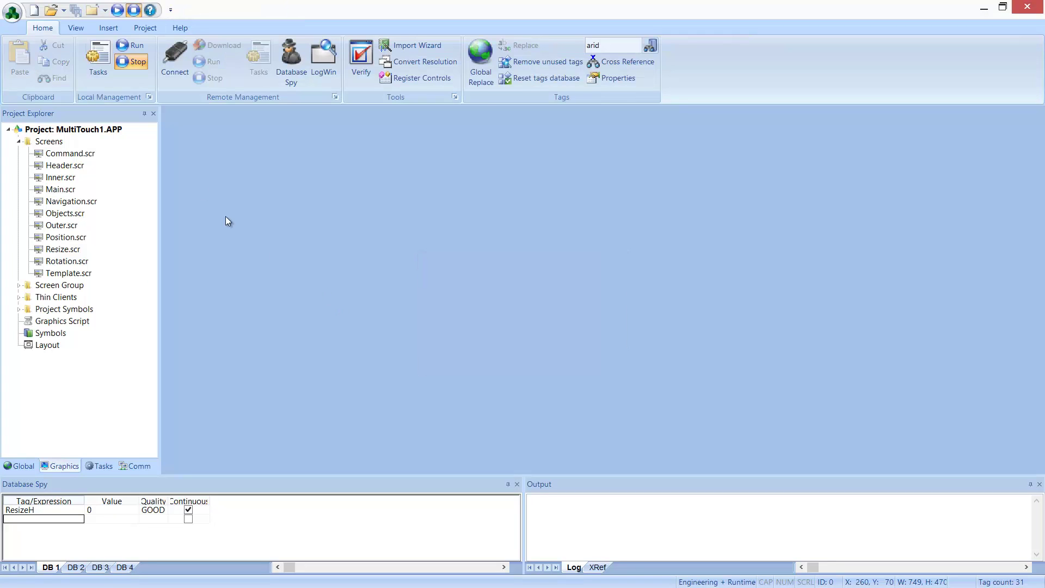
click(133, 46)
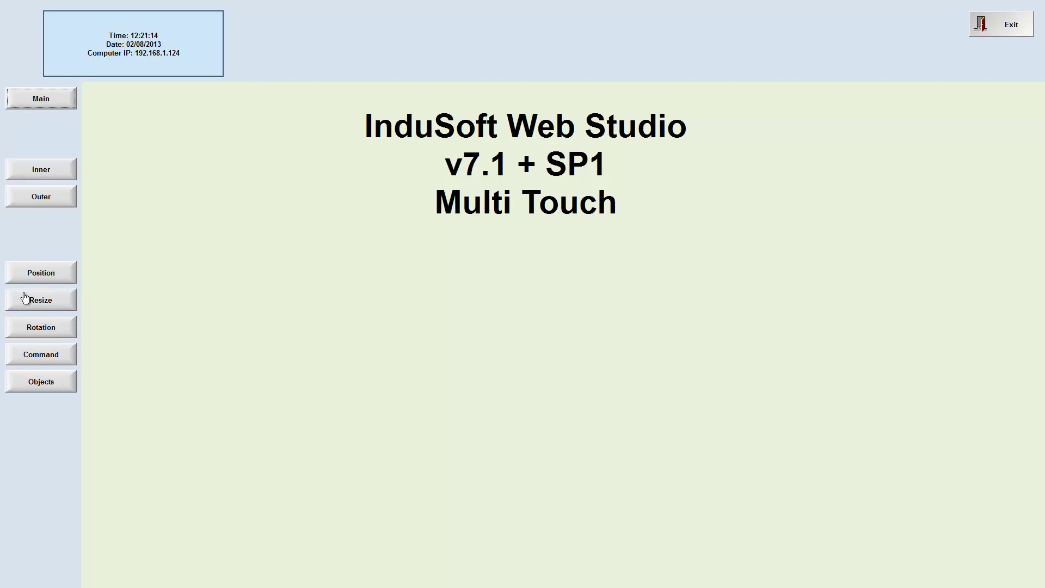
click(26, 298)
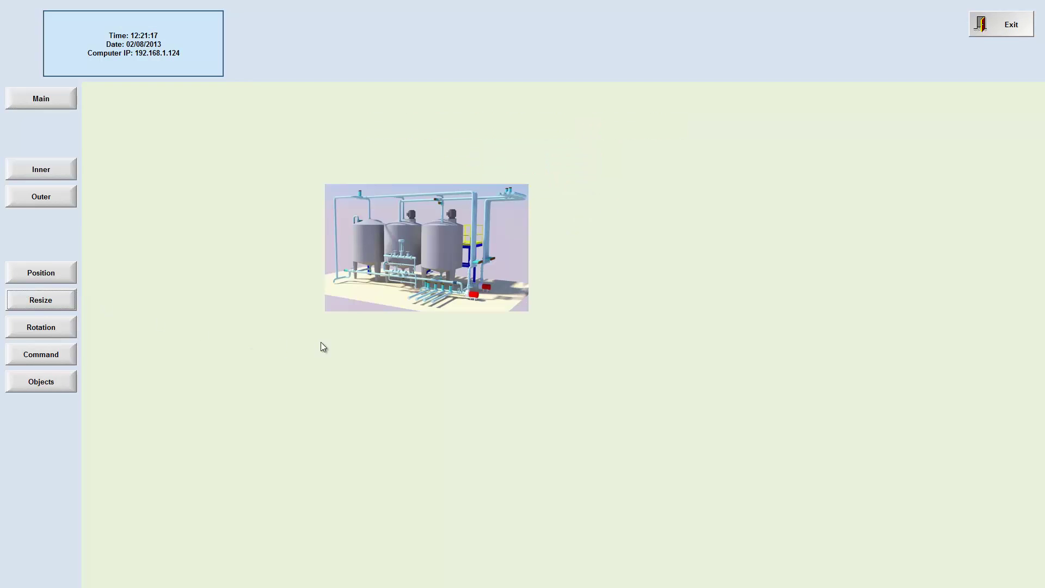
Enlarge and shrink the tanks image repeatedly with two-finger pinch gestures to test the resizing, and exit the application
drag(403, 273, 431, 344)
drag(441, 374, 444, 385)
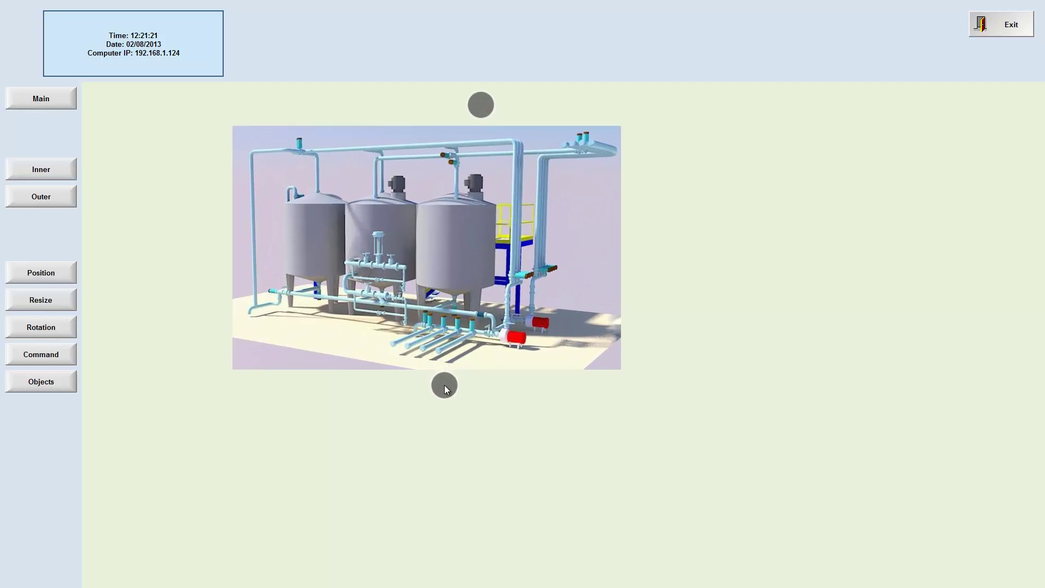
drag(475, 216, 506, 130)
drag(501, 181, 477, 266)
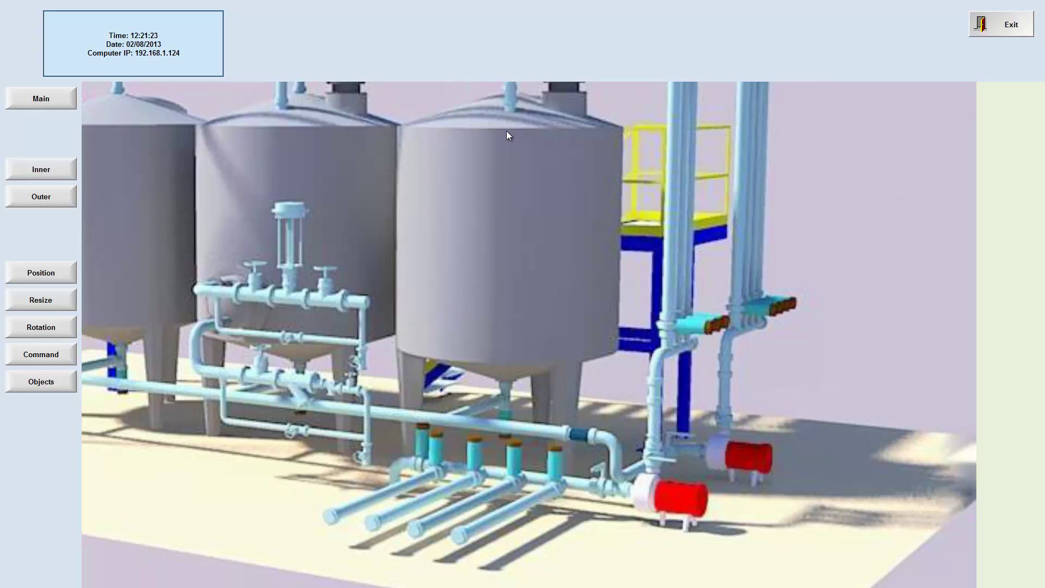
drag(572, 198, 576, 267)
click(402, 274)
drag(497, 195, 499, 270)
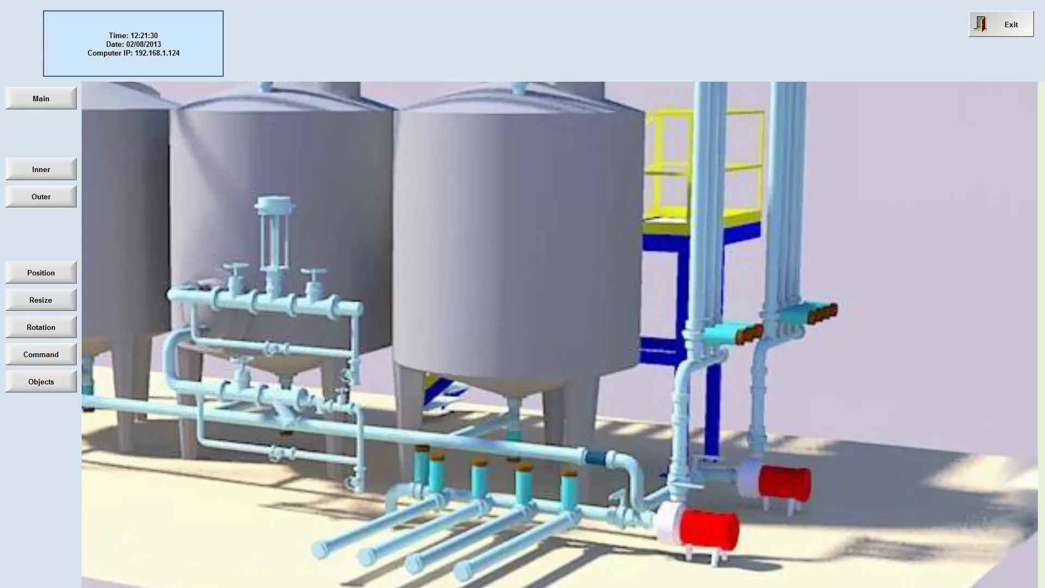
drag(425, 274, 421, 280)
scroll(409, 325, down, 3)
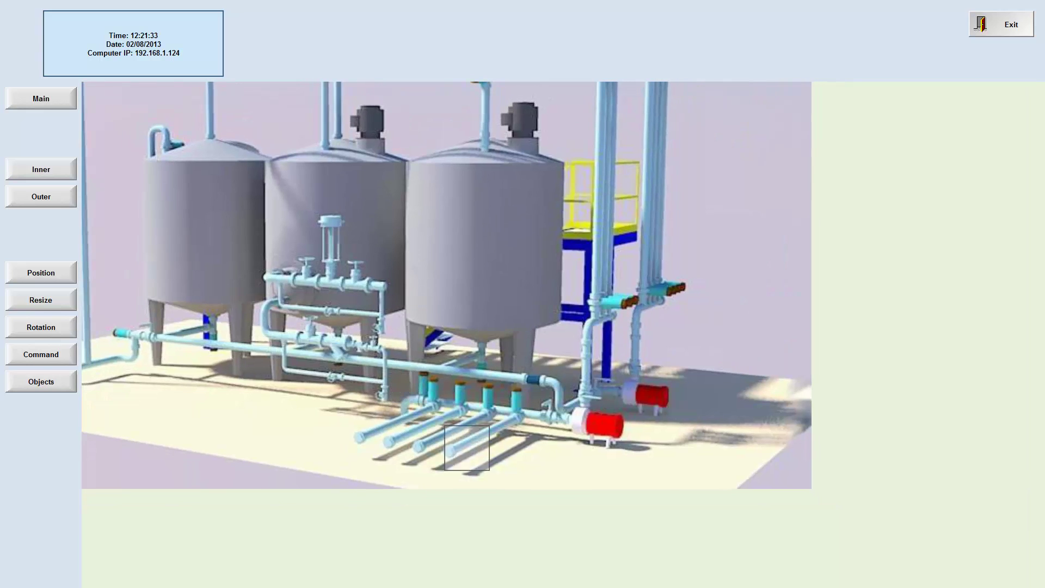
scroll(372, 310, down, 3)
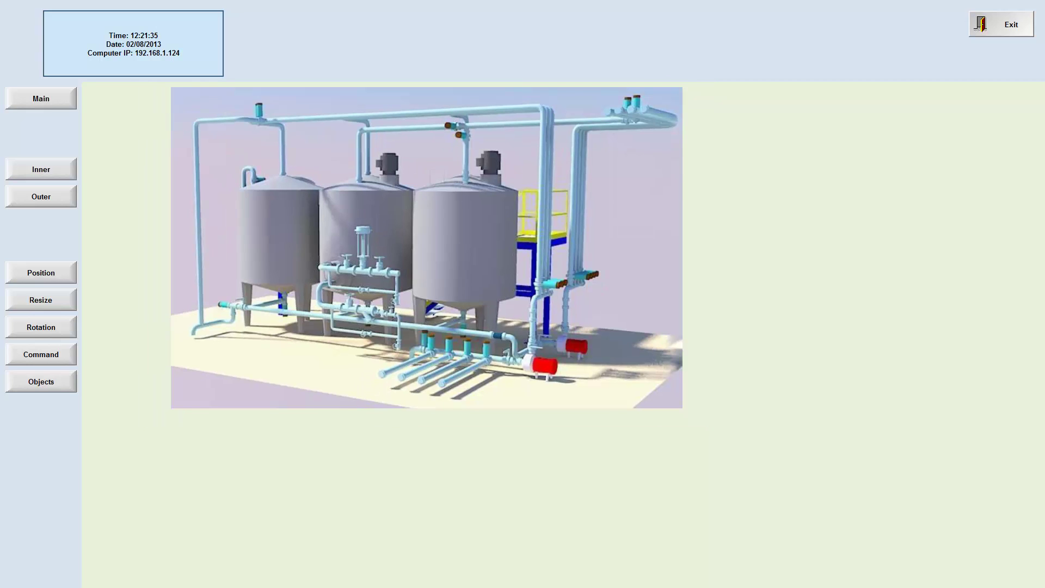
scroll(427, 248, up, 1)
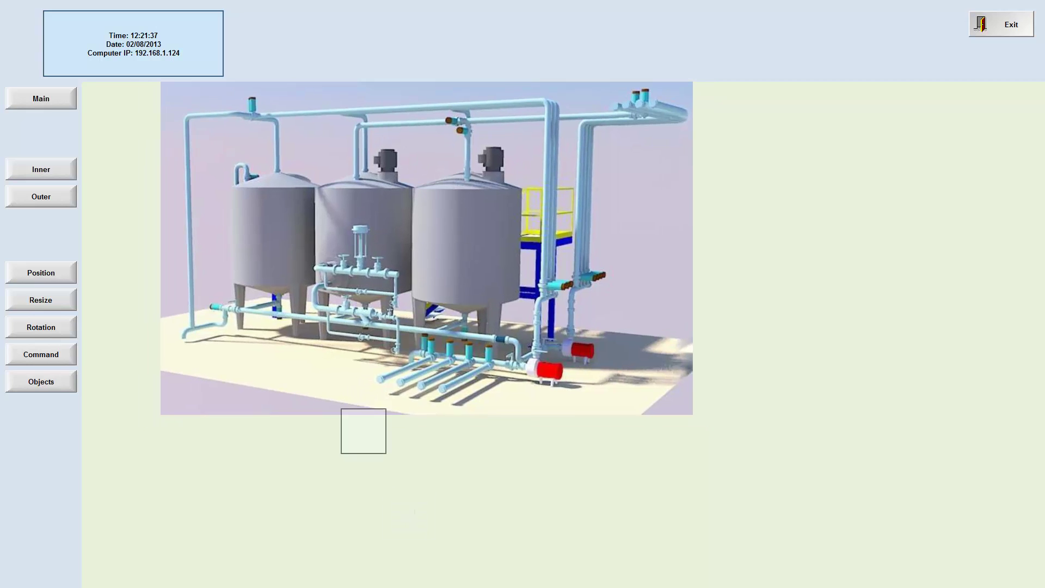
scroll(397, 276, up, 2)
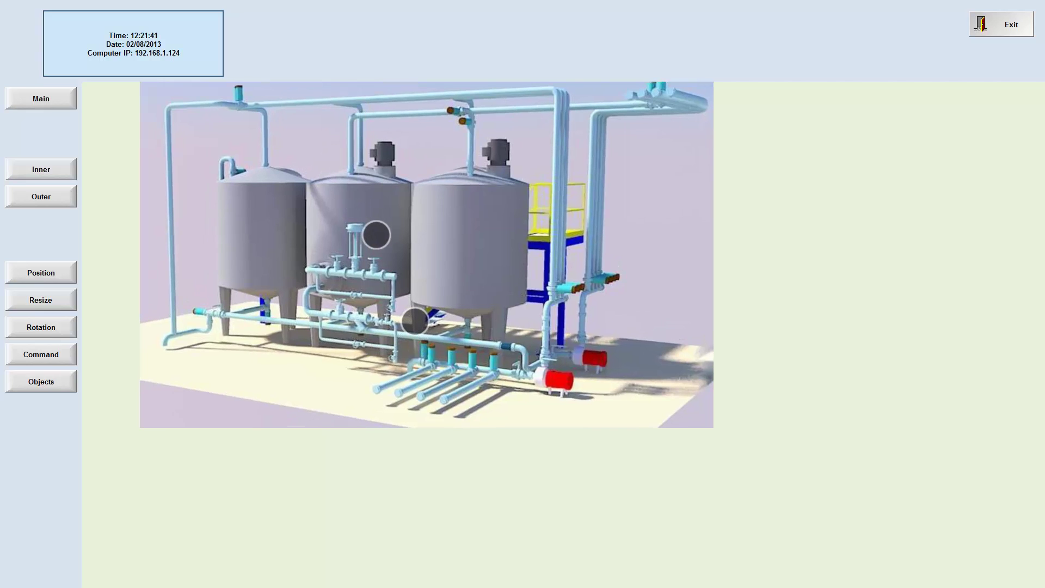
scroll(397, 277, down, 2)
scroll(427, 248, down, 1)
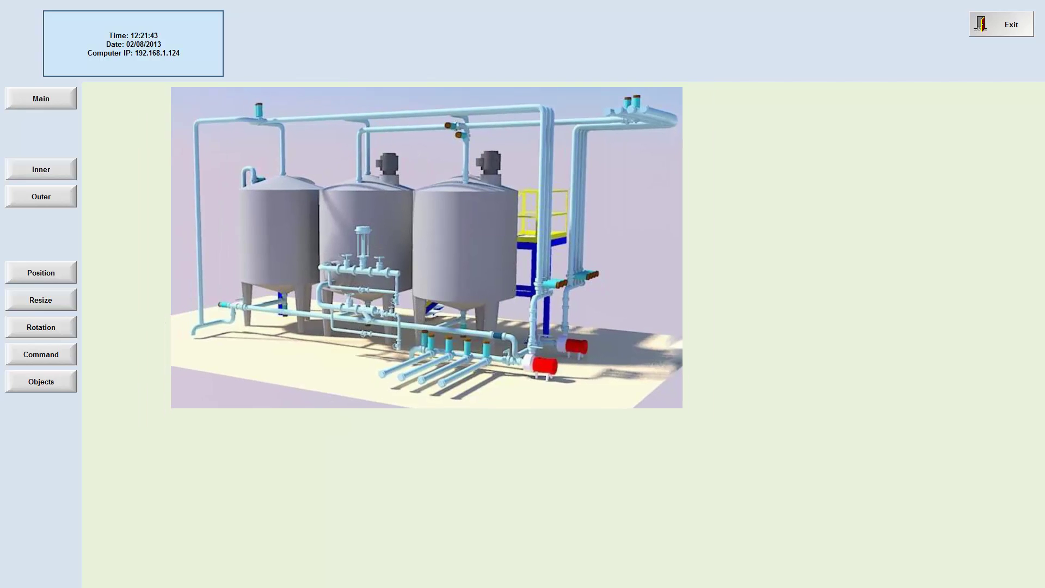
scroll(427, 248, down, 2)
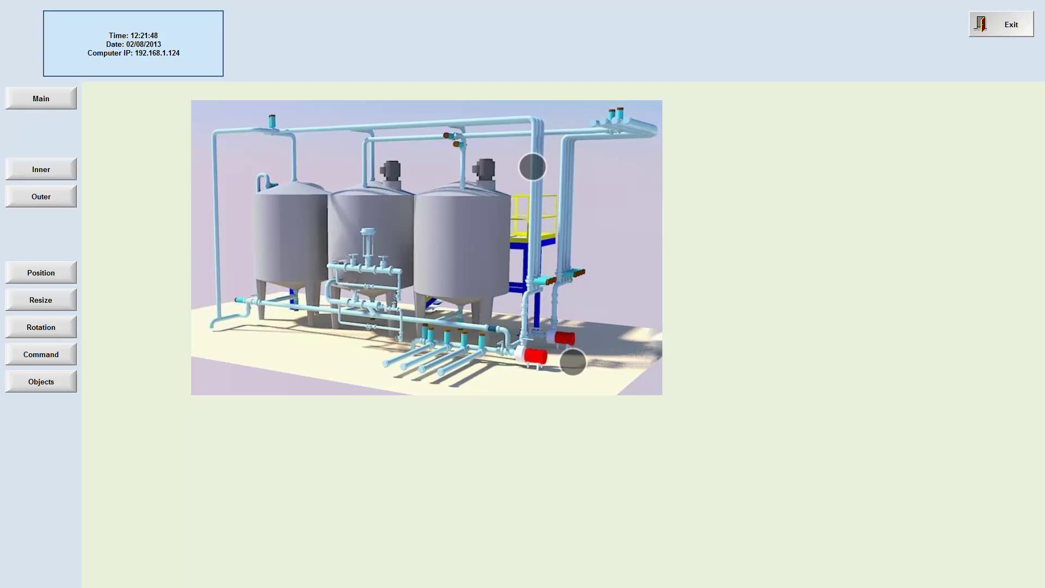
scroll(427, 247, up, 2)
scroll(427, 247, up, 4)
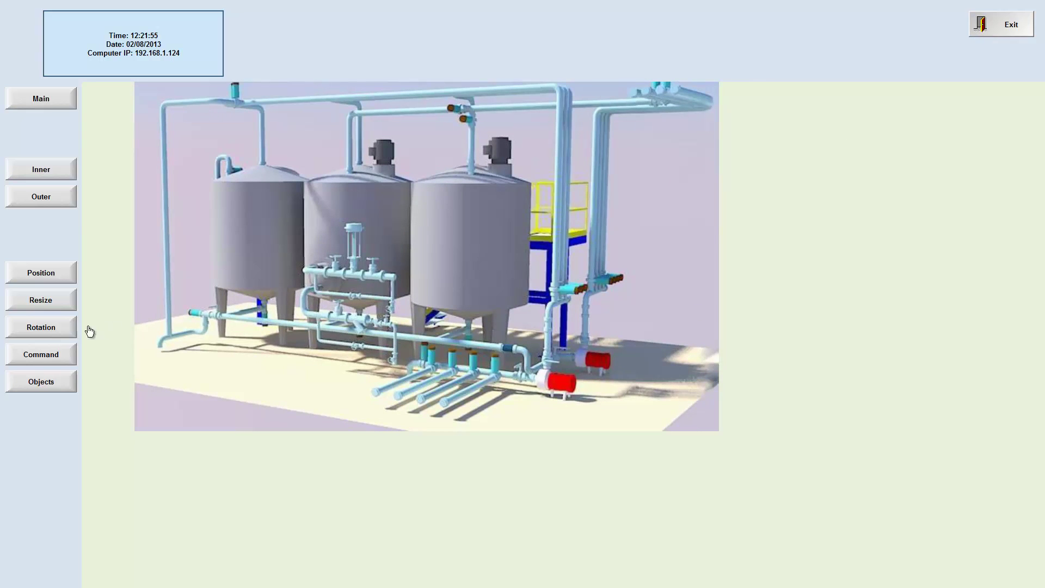
click(989, 40)
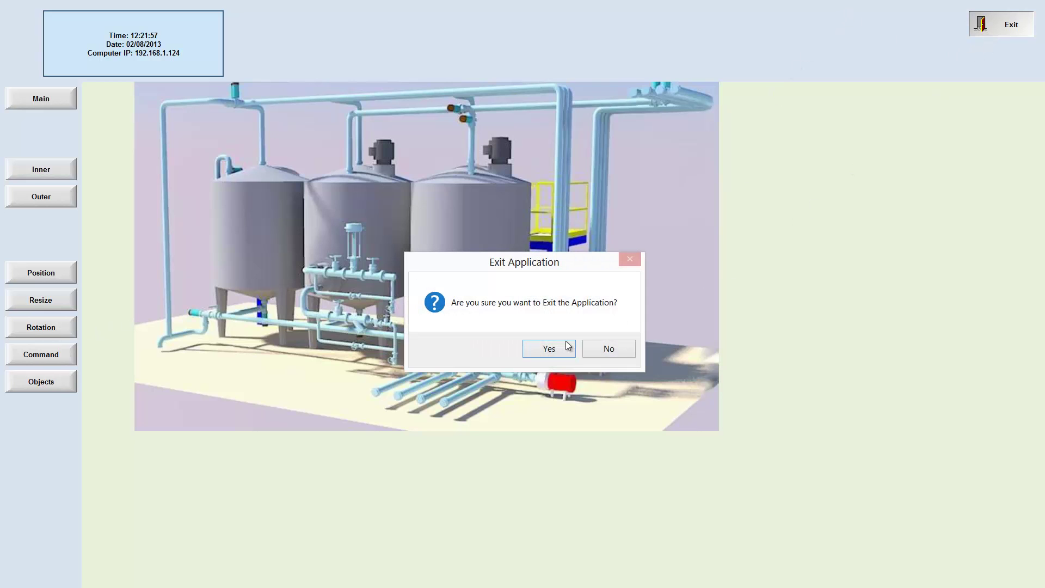
click(548, 350)
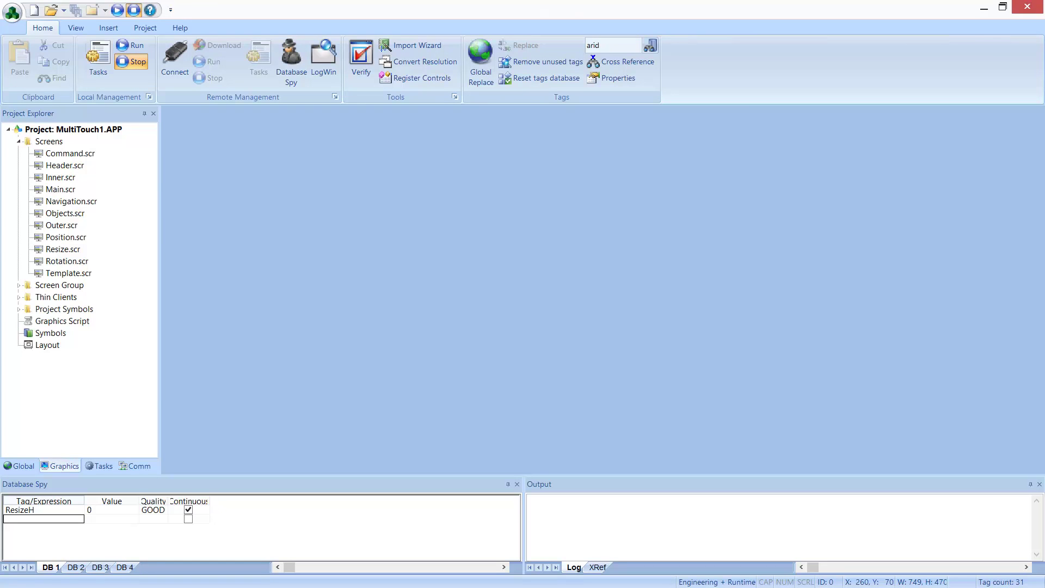
Open the Rotation screen and paste the copied image of the round knob with the red pointer
key(alt+Tab)
key(Tab)
key(Tab)
key(Tab)
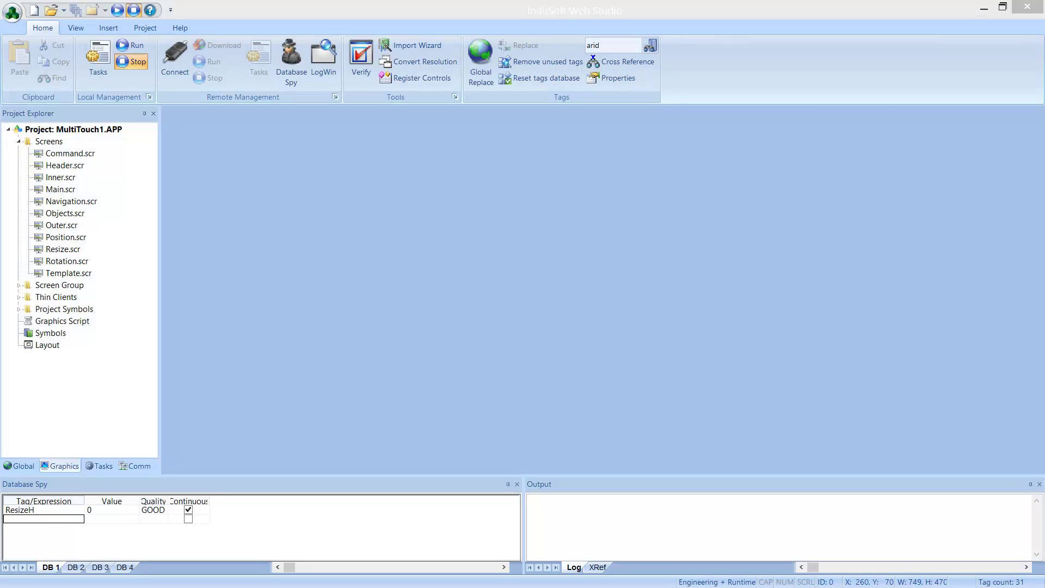
double_click(79, 261)
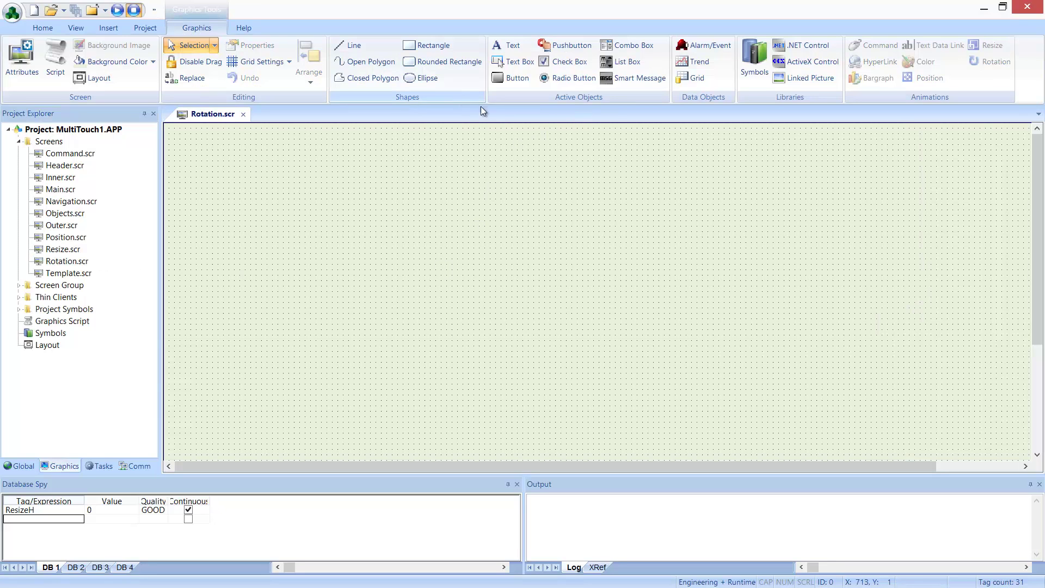
right_click(455, 215)
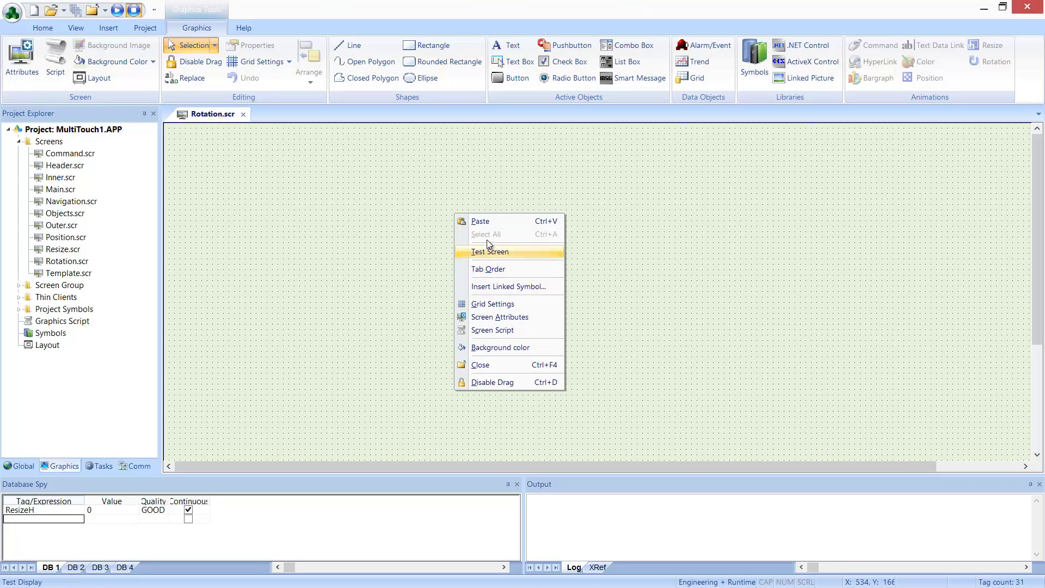
click(486, 221)
Make the knob bitmap's background transparent and move the knob to about X 510, Y 100
double_click(260, 233)
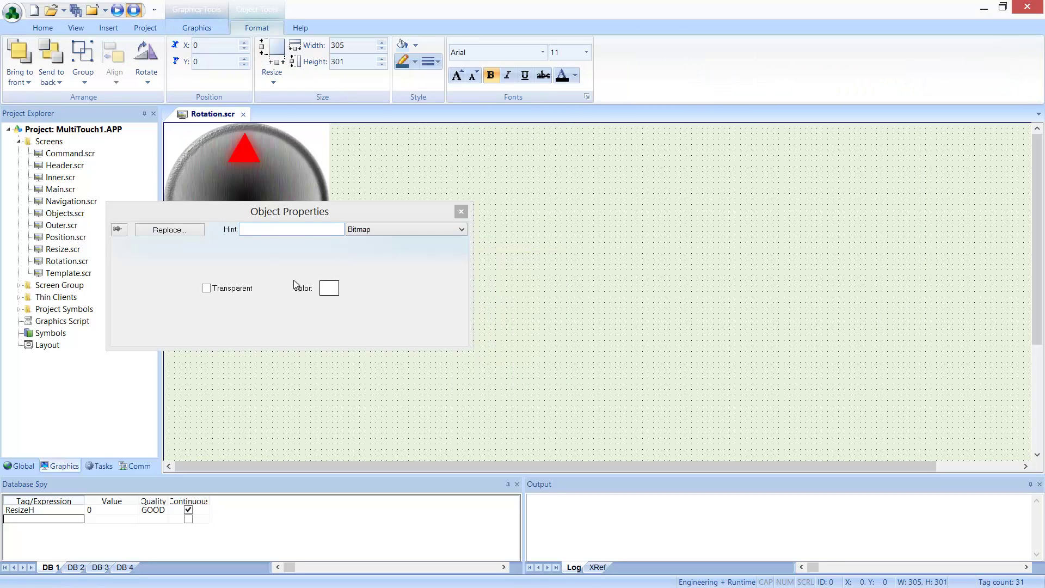
click(234, 288)
drag(260, 176, 538, 240)
click(639, 245)
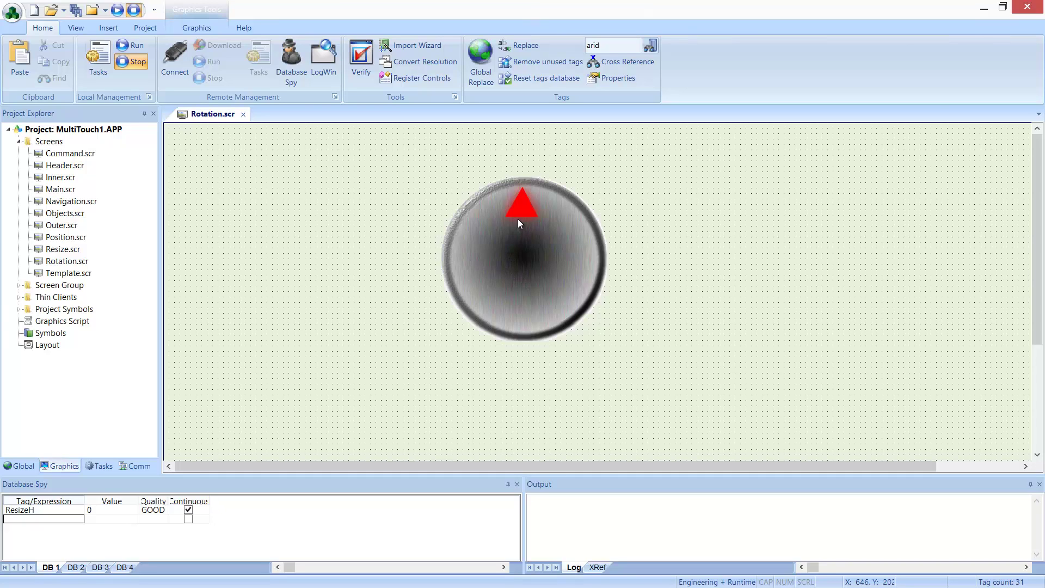
Apply the Rotation animation to the knob image and open its object properties
click(199, 28)
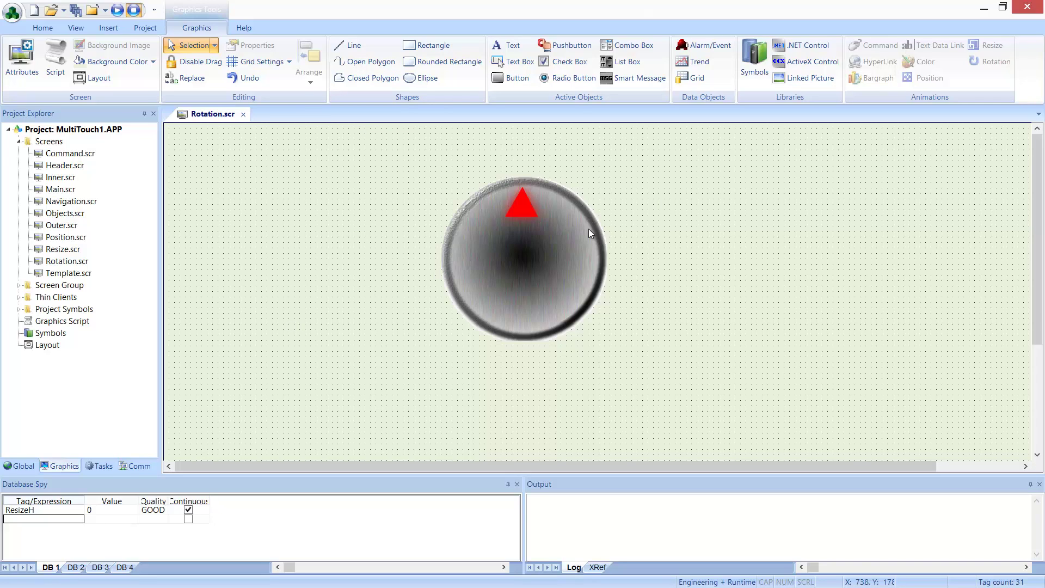
click(547, 259)
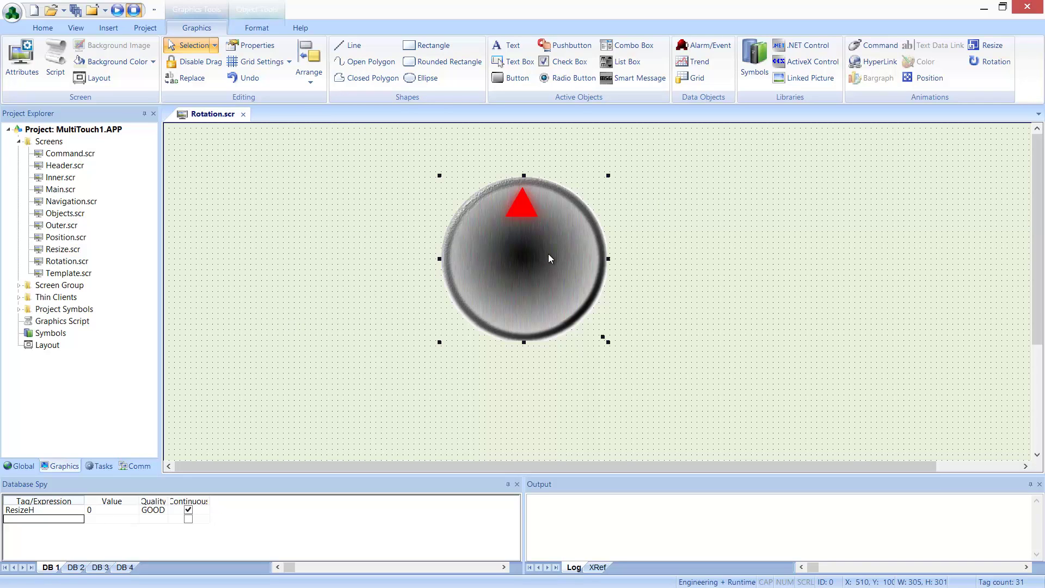
click(983, 68)
double_click(521, 276)
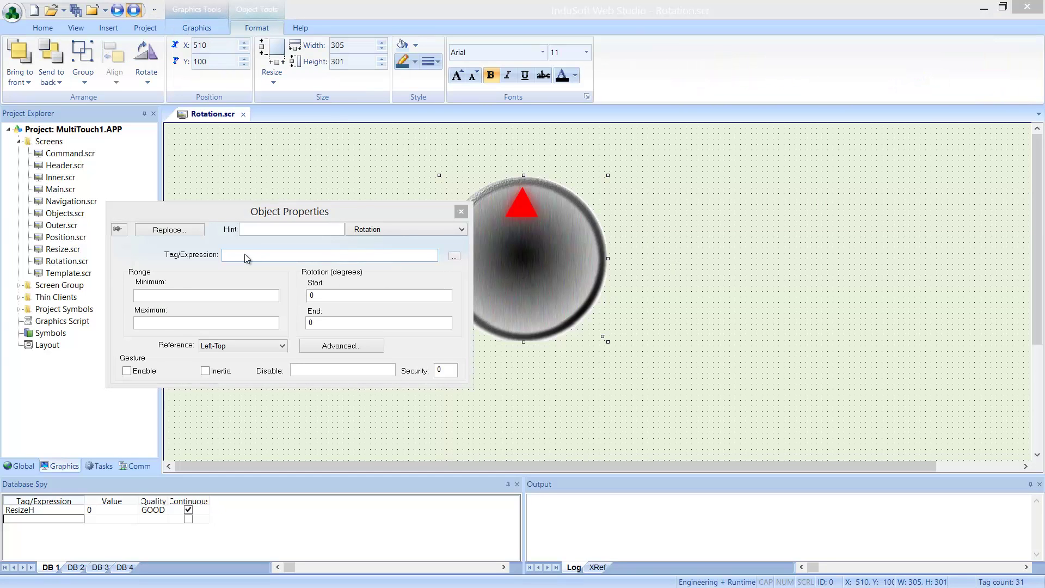
Link the Rotation animation to the Rotation1 tag and set its range to minimum 0 and maximum 100
double_click(246, 256)
double_click(181, 315)
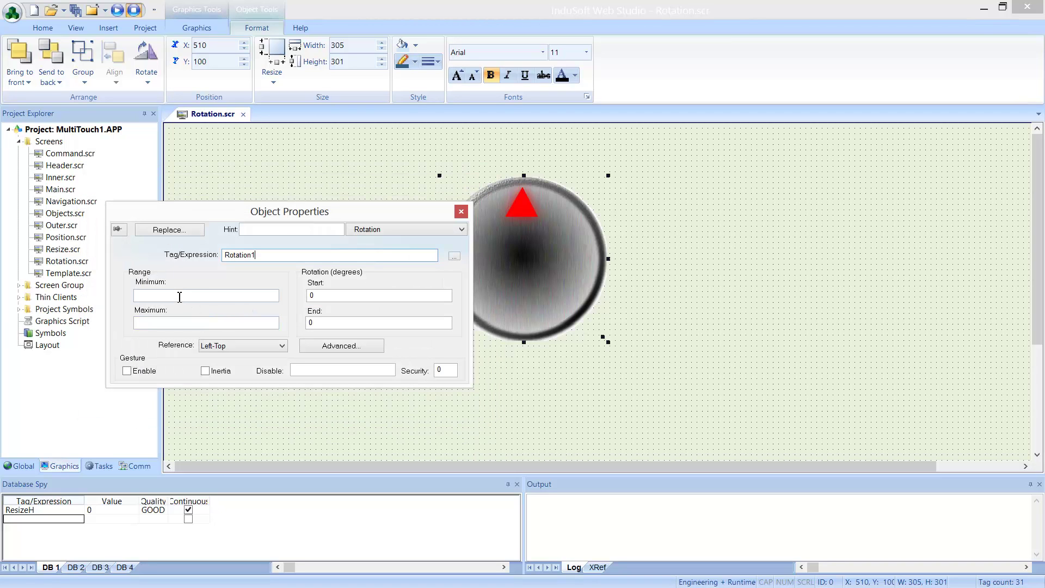
click(177, 295)
text(0)
click(179, 323)
text(100)
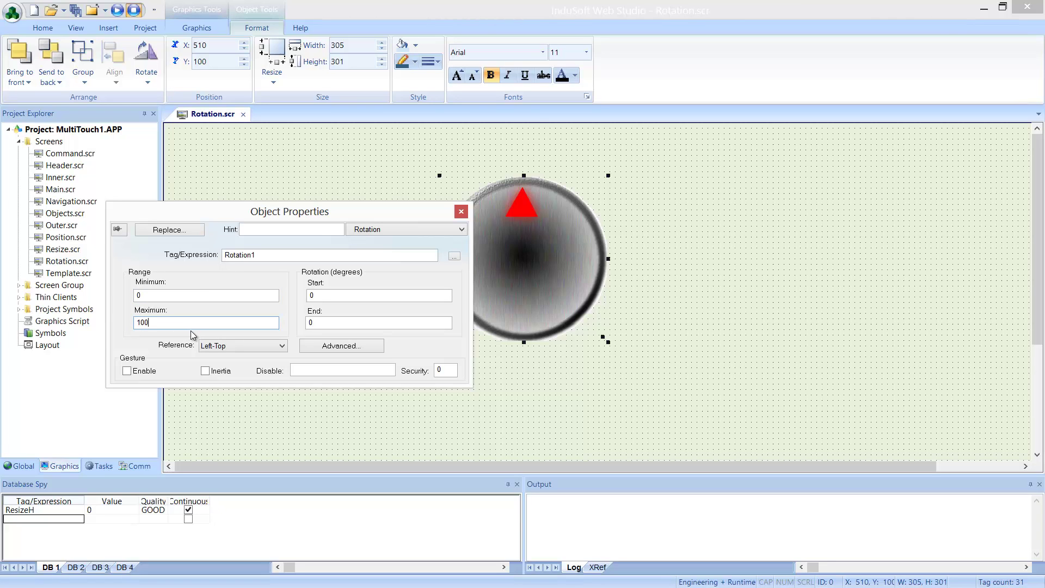
Set the knob's rotation to start at -360 and end at 360 degrees, and its minimum range value to -100
key(Tab)
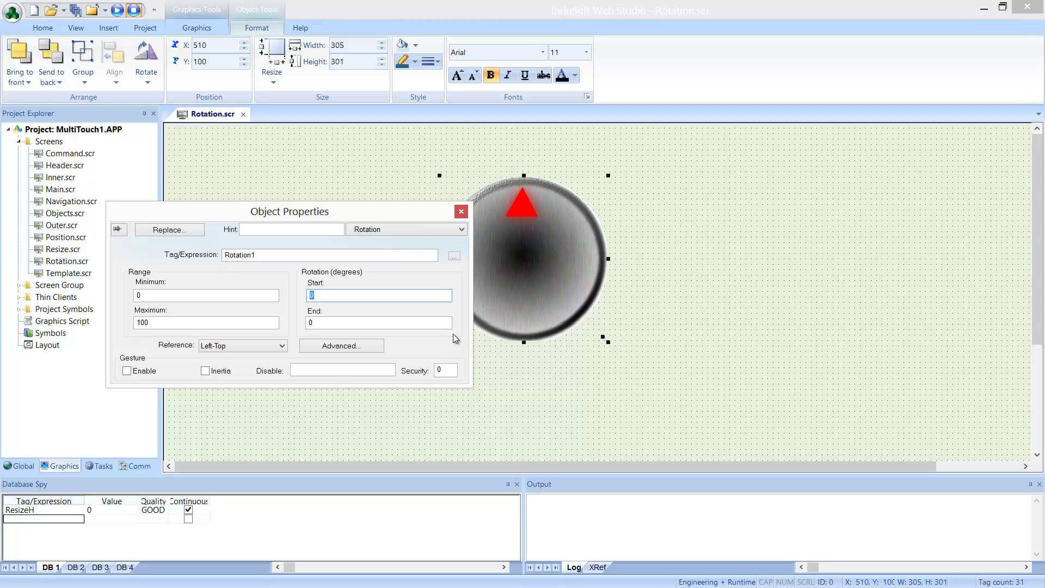
text(-30)
key(BackSpace)
text(60)
click(334, 322)
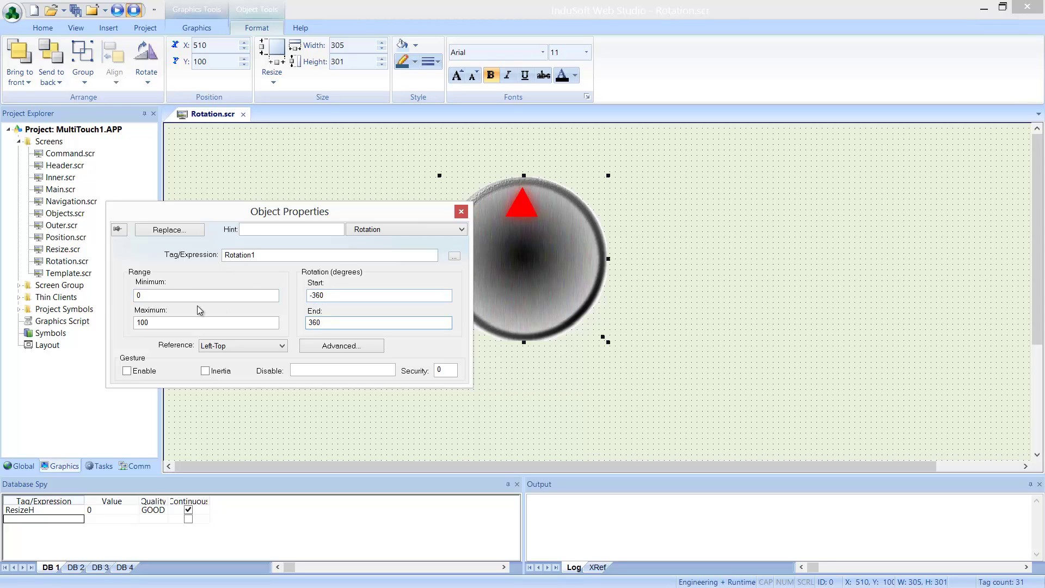
double_click(135, 296)
text(-100)
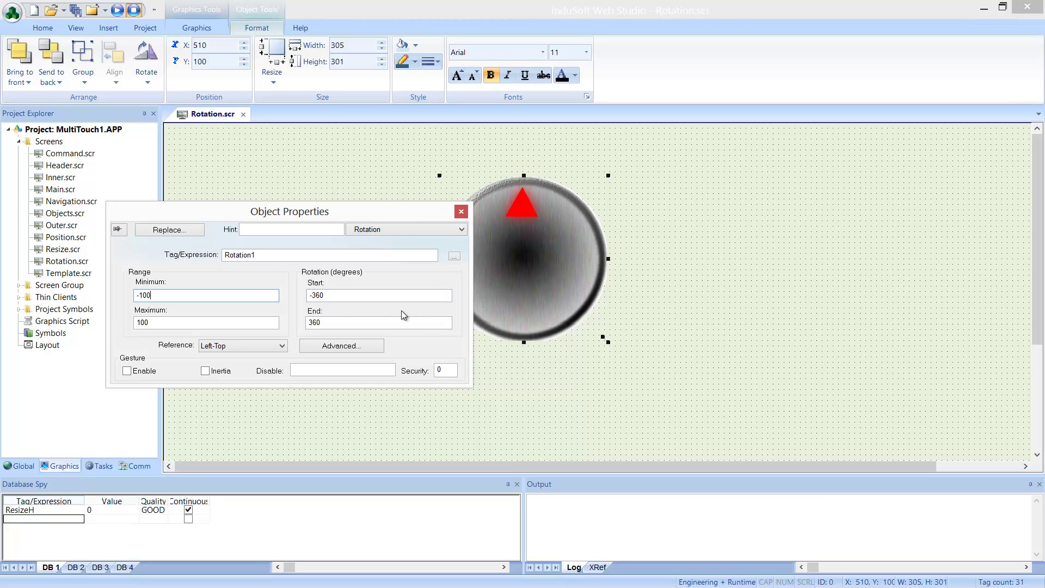
Enable gestures for the knob's Rotation animation, then close the Rotation screen with its changes saved
click(128, 372)
click(461, 212)
click(243, 114)
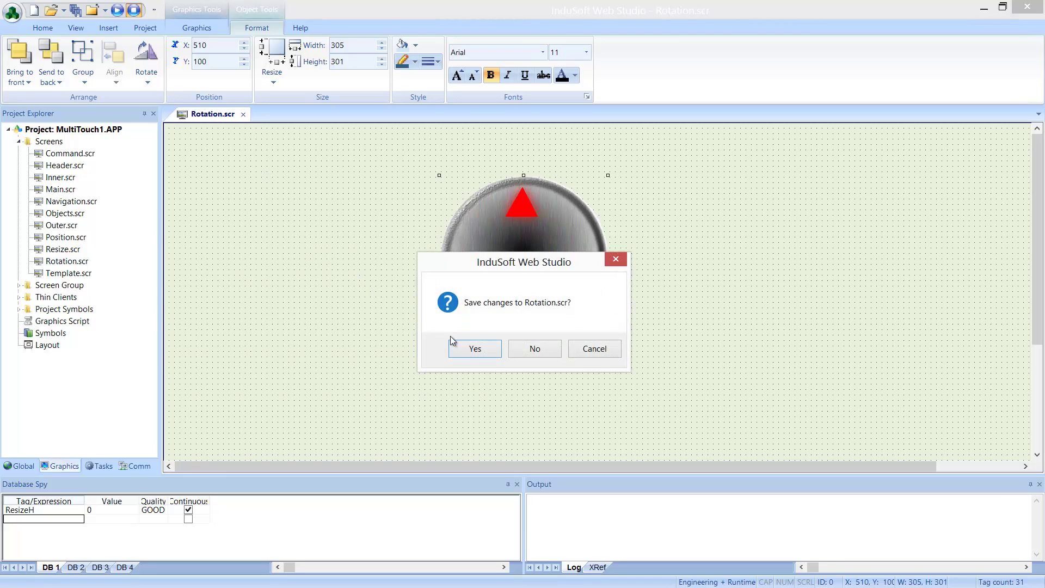
click(472, 349)
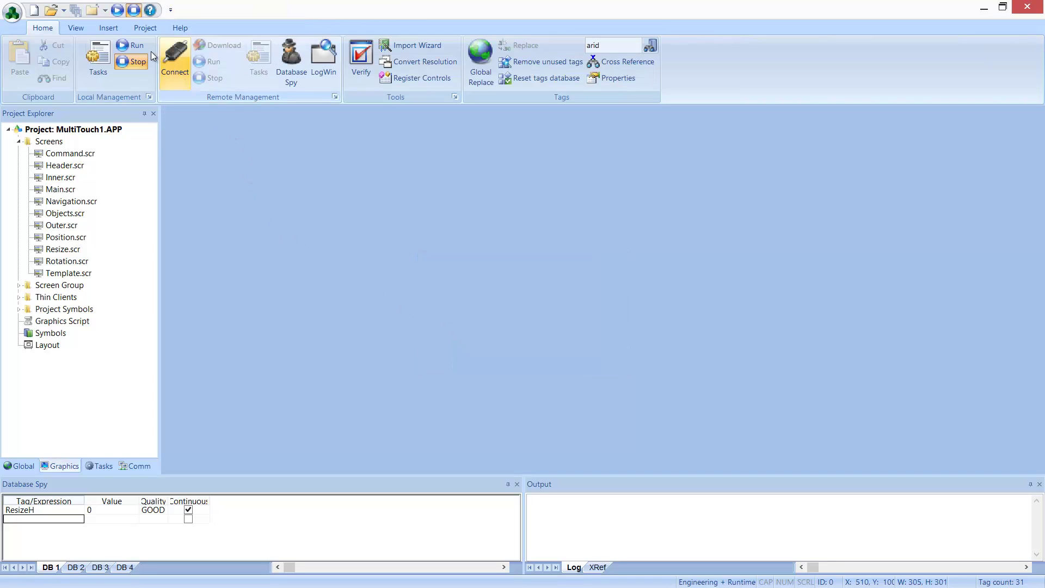
Run the project, try turning the knob on the Rotation screen, and exit the runtime application
click(130, 45)
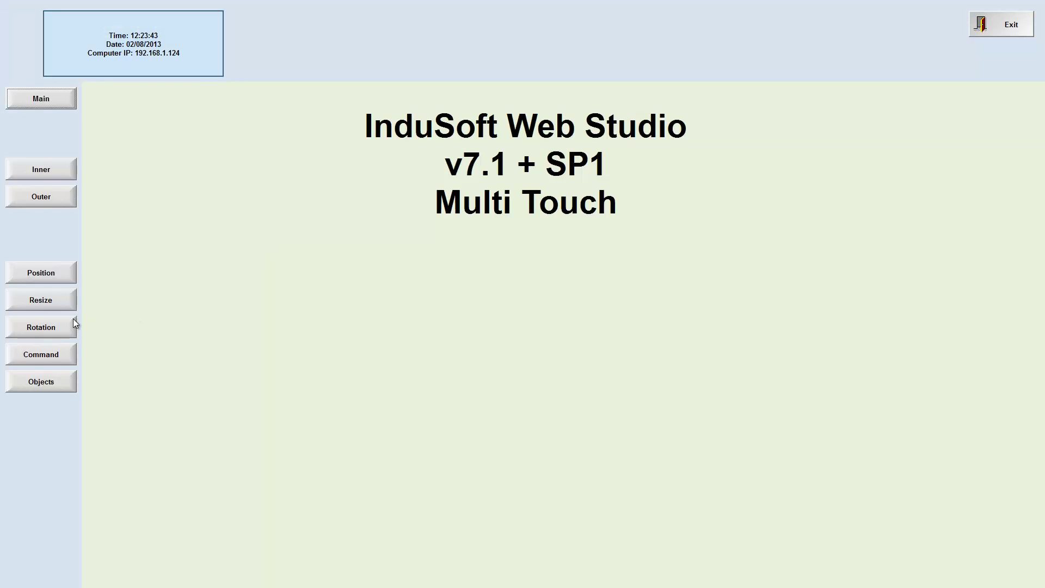
click(73, 325)
click(442, 279)
drag(439, 276, 388, 243)
click(1002, 33)
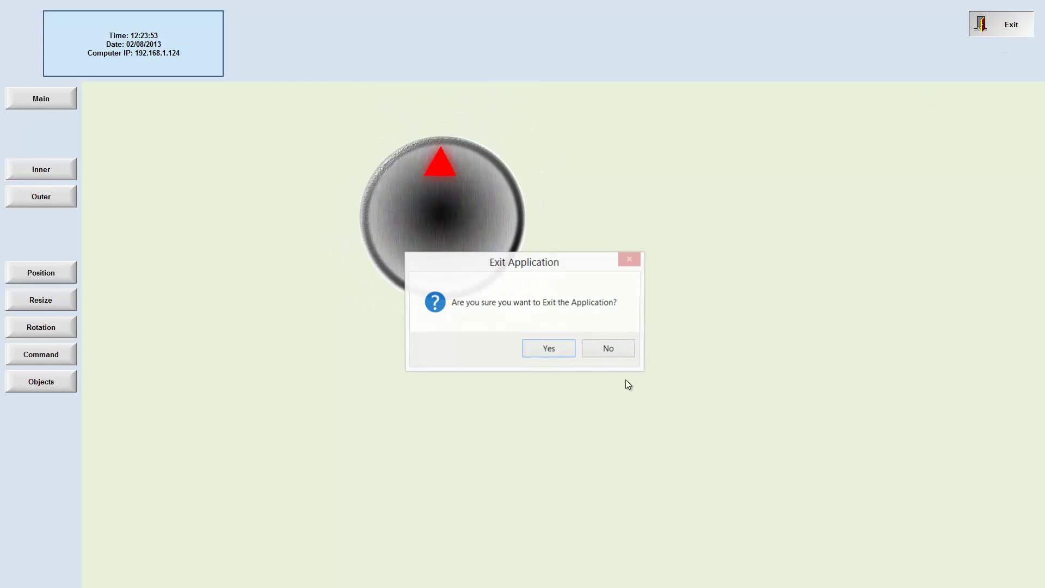
click(559, 357)
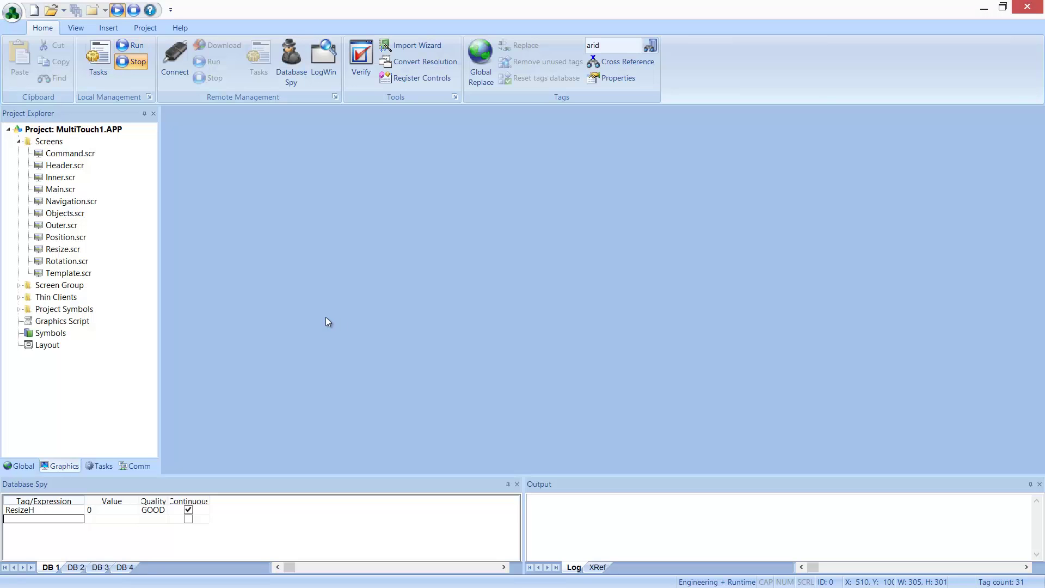
Reopen the Rotation screen, set the knob's rotation reference to Center, and close the screen with its changes saved
double_click(61, 262)
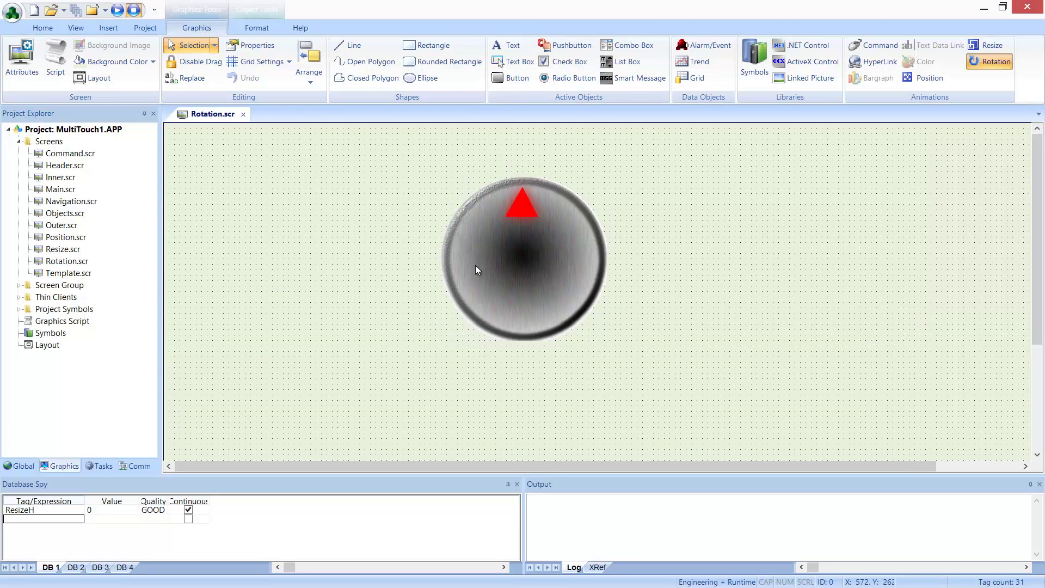
double_click(475, 266)
click(267, 344)
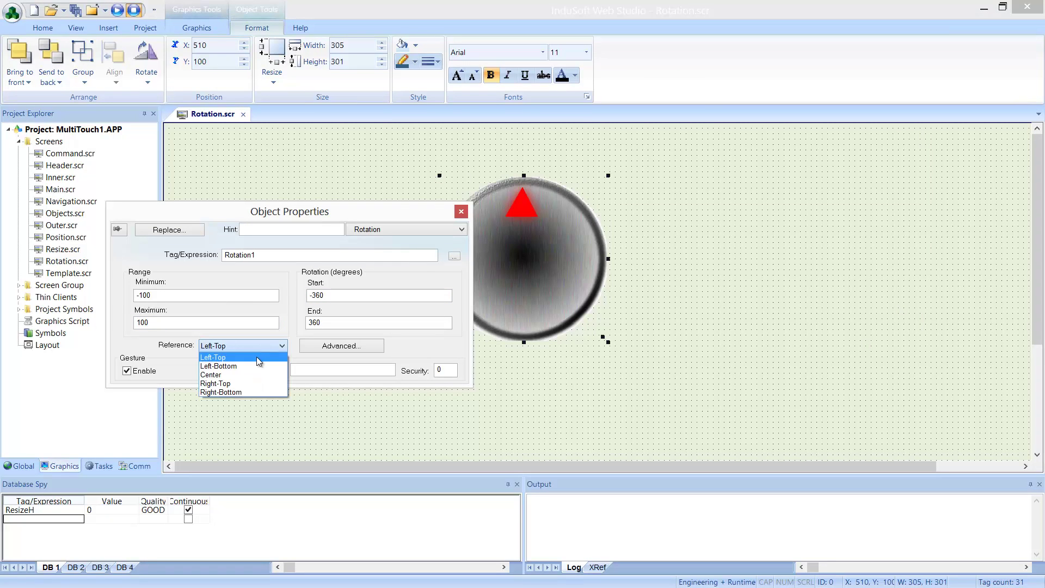
click(233, 375)
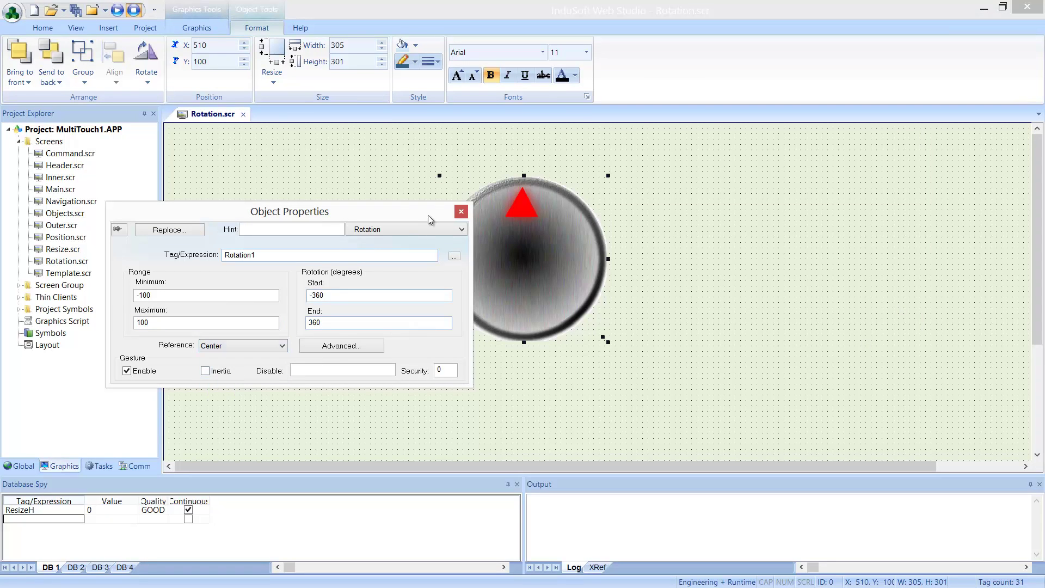
click(461, 212)
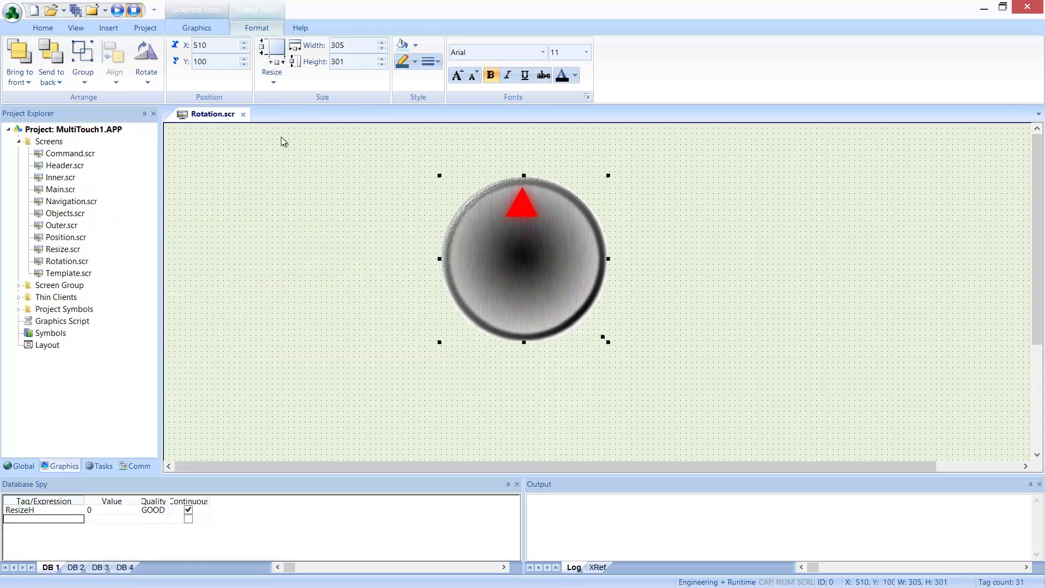
click(462, 346)
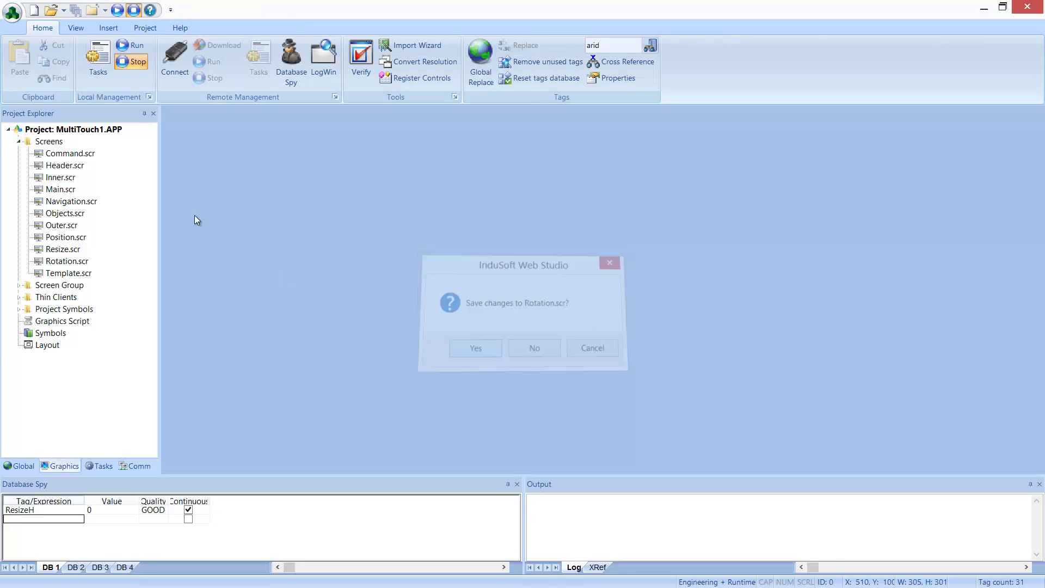
Run the project again, test rotating the knob about its center on the Rotation screen, and exit the application
click(132, 47)
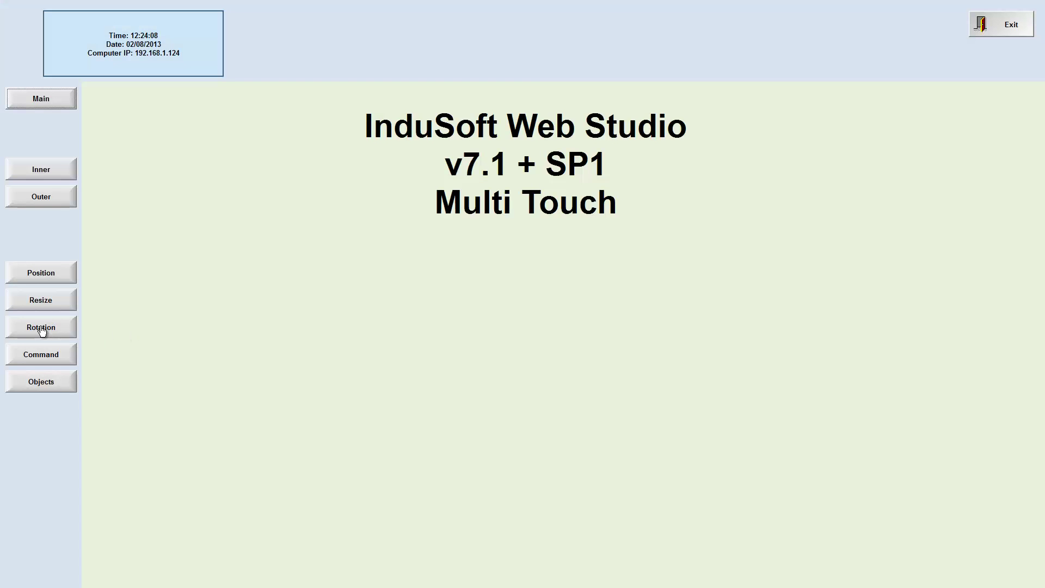
click(41, 329)
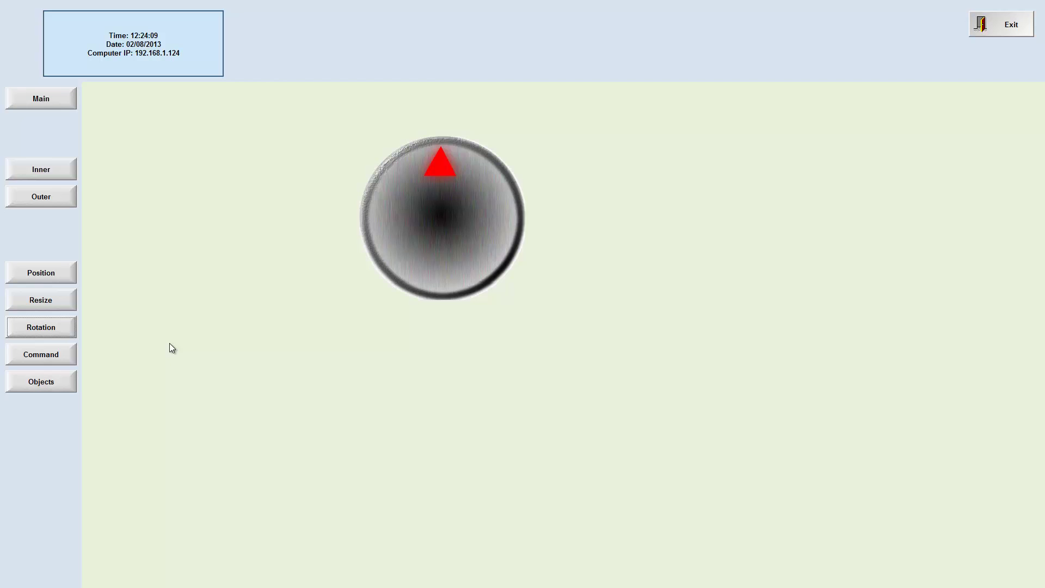
drag(447, 272, 467, 238)
drag(474, 191, 496, 228)
drag(453, 178, 506, 240)
click(459, 239)
click(991, 33)
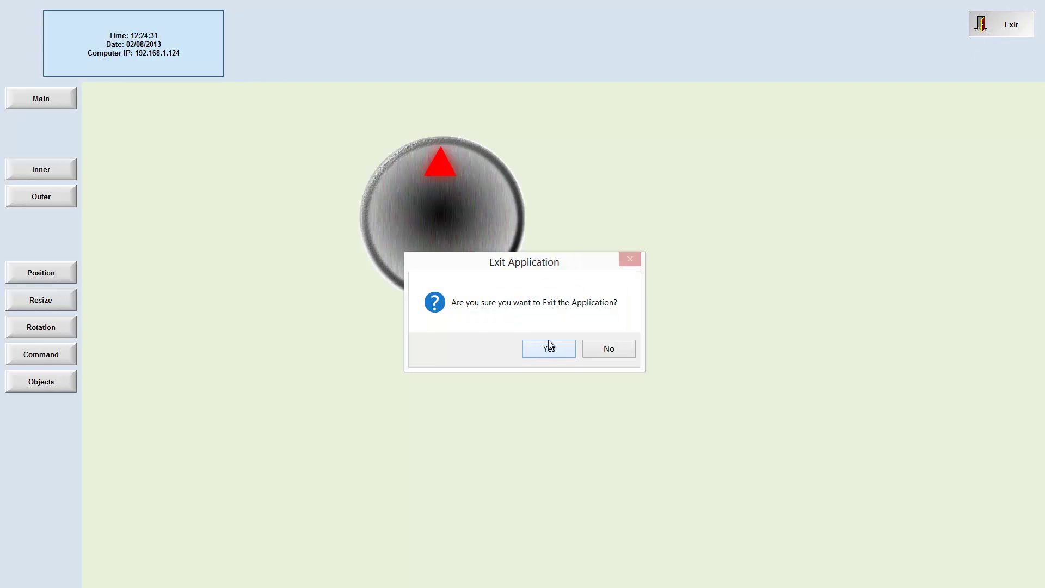
click(532, 350)
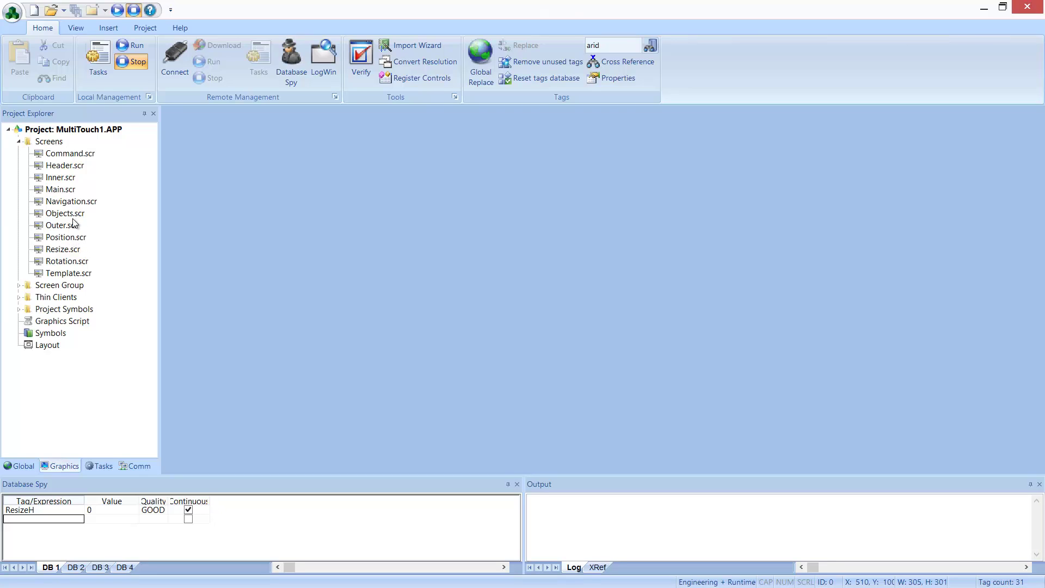
Open the Command screen and move the light blue ellipse to X 0, Y 0
double_click(71, 157)
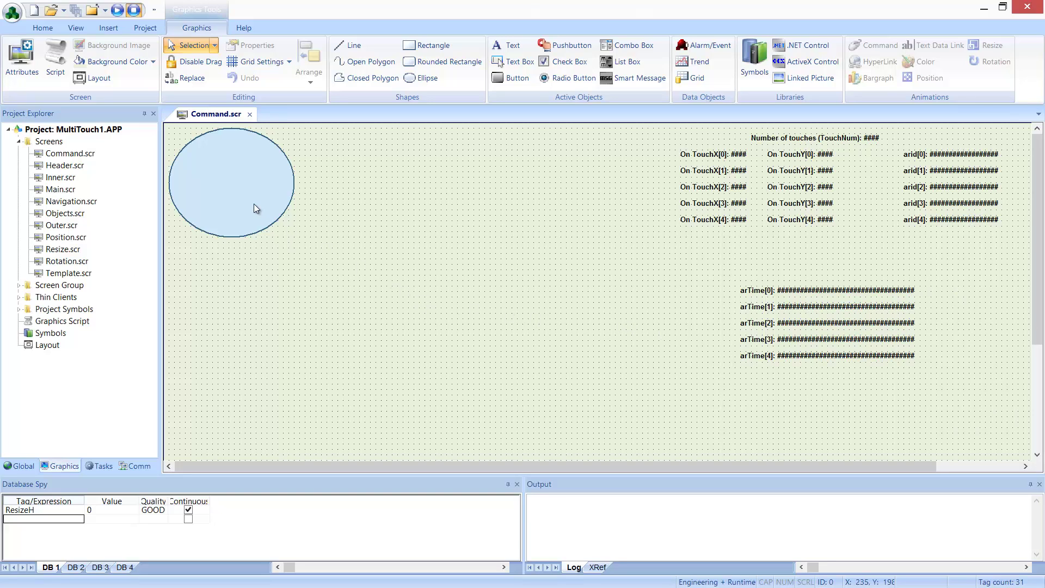
mouse_move(254, 204)
mouse_down()
mouse_move(277, 219)
mouse_move(243, 200)
mouse_up()
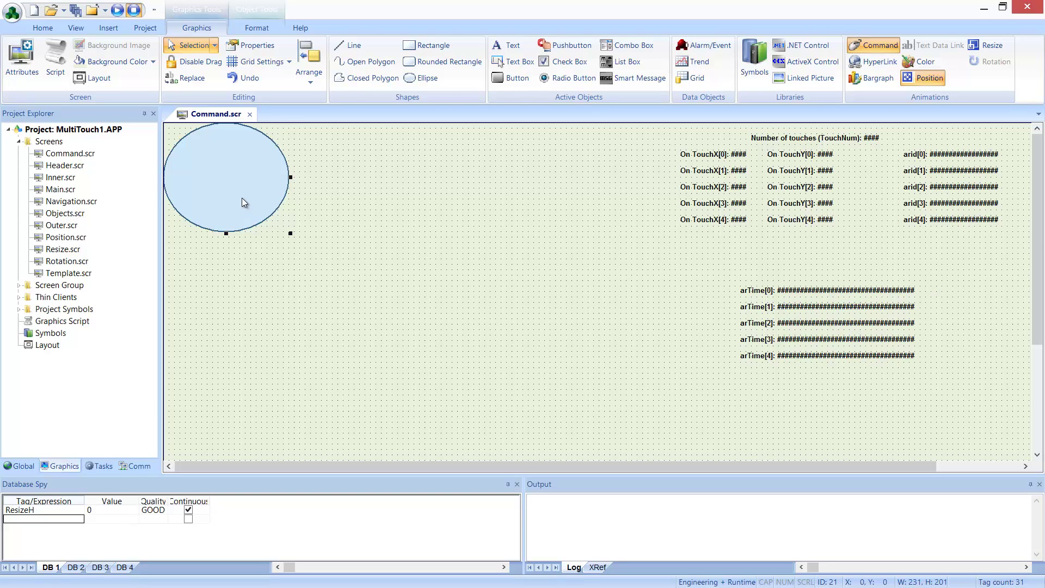
Examine the ellipse's Command animation scripts for the On Touch, On Touch Start, On Touch Delta and On Touch Complete events
double_click(242, 198)
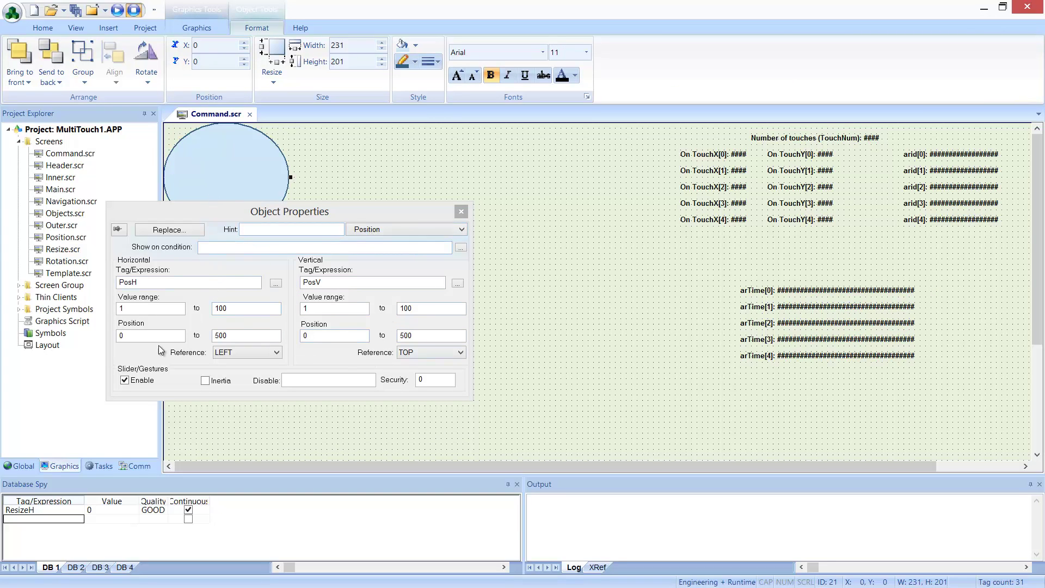
click(360, 229)
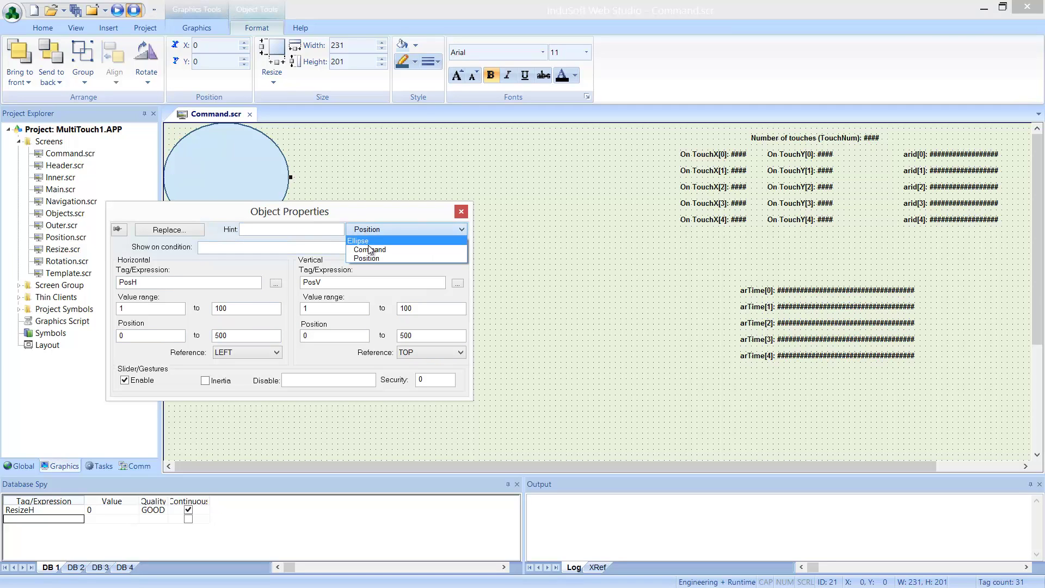
click(369, 251)
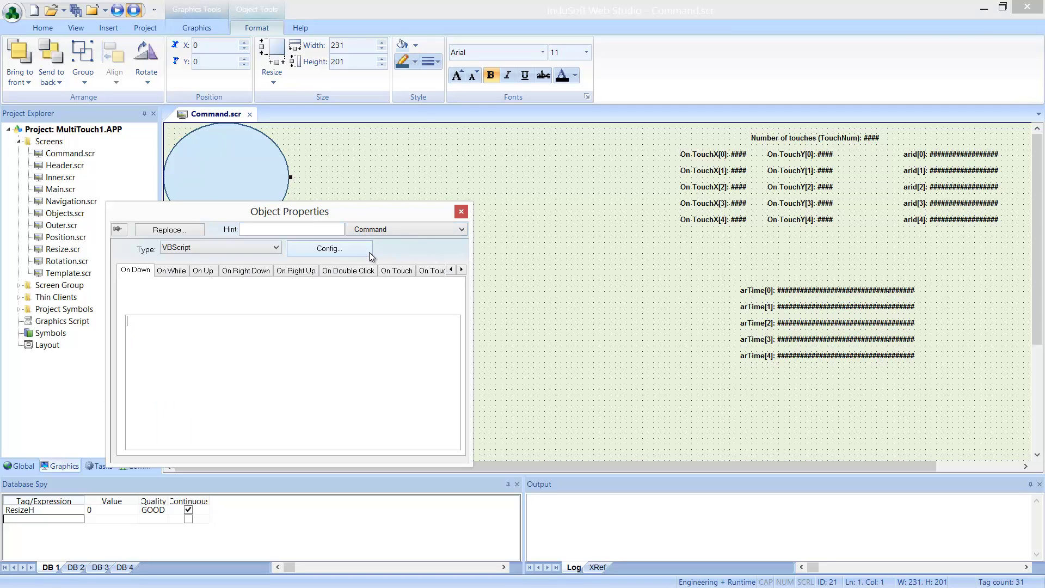
click(396, 274)
click(422, 273)
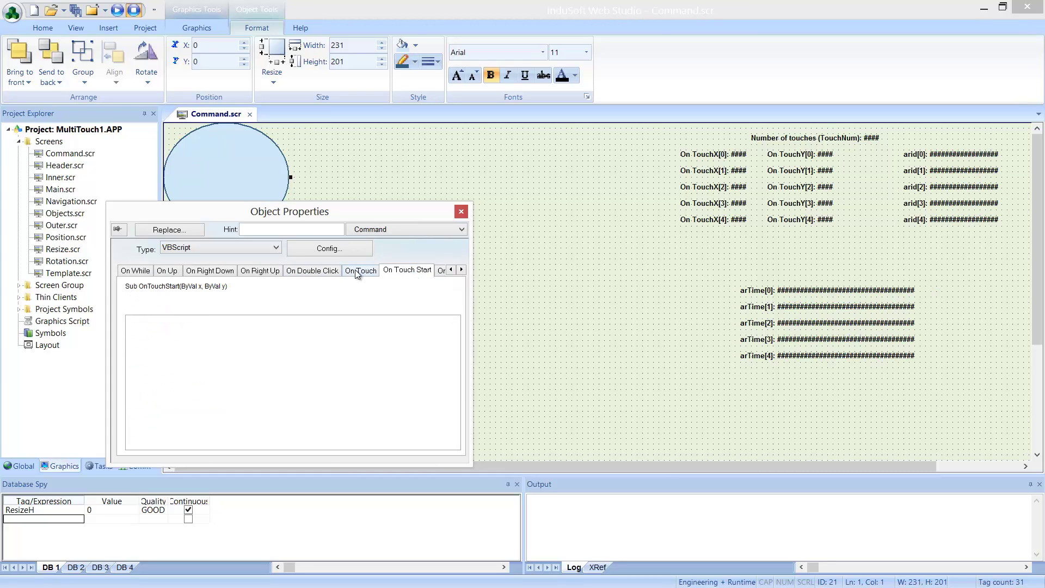
click(443, 273)
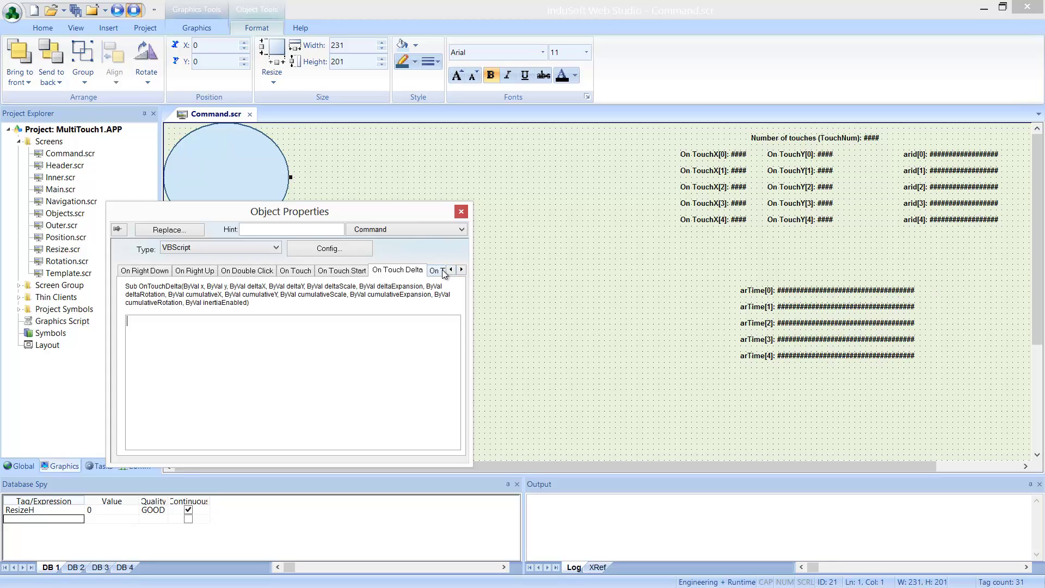
click(444, 272)
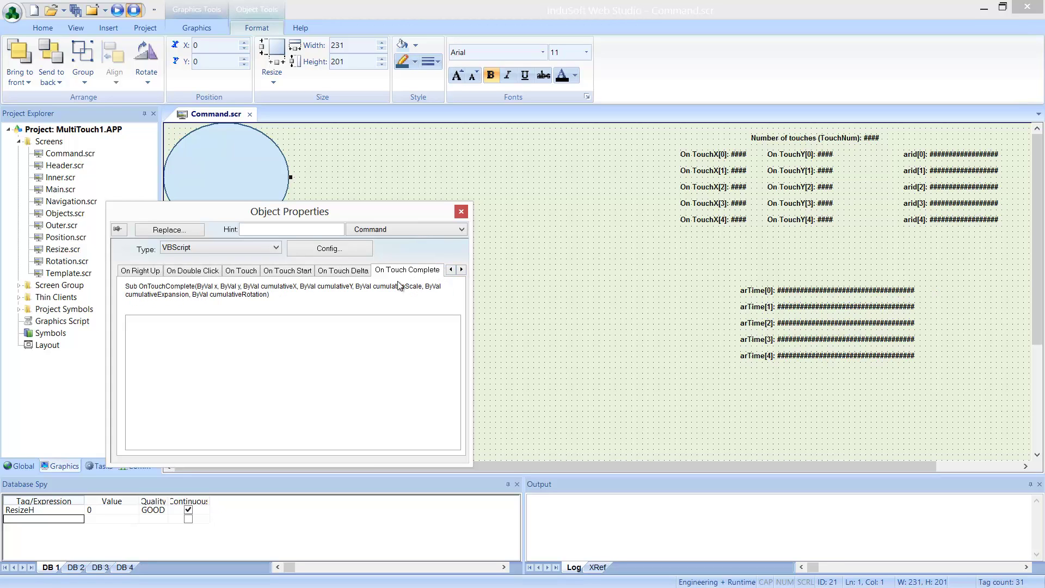
click(252, 271)
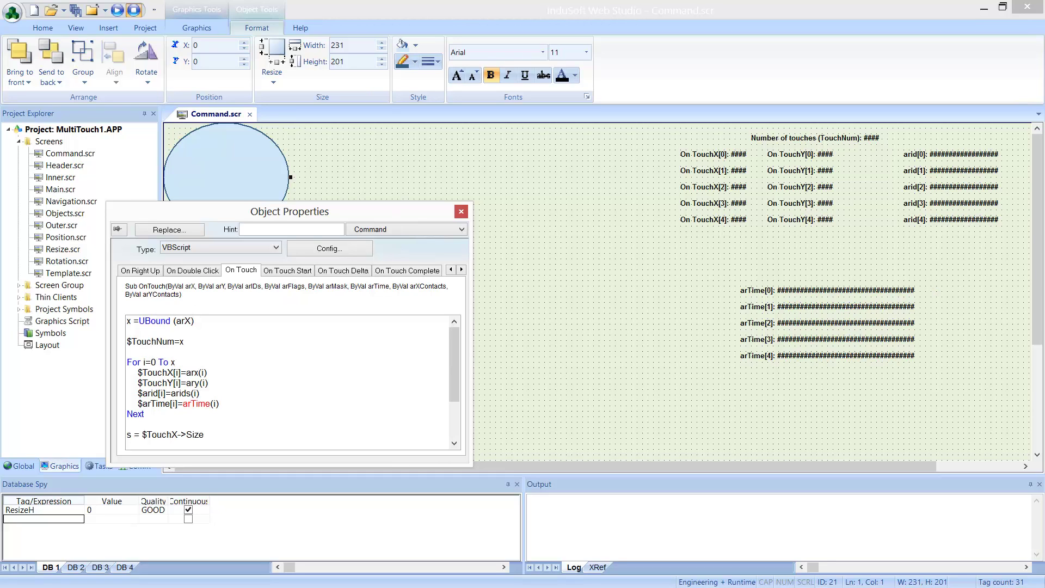
Review the On Touch script's UBound call and the first For loop that copies touch data into the project tags
click(461, 211)
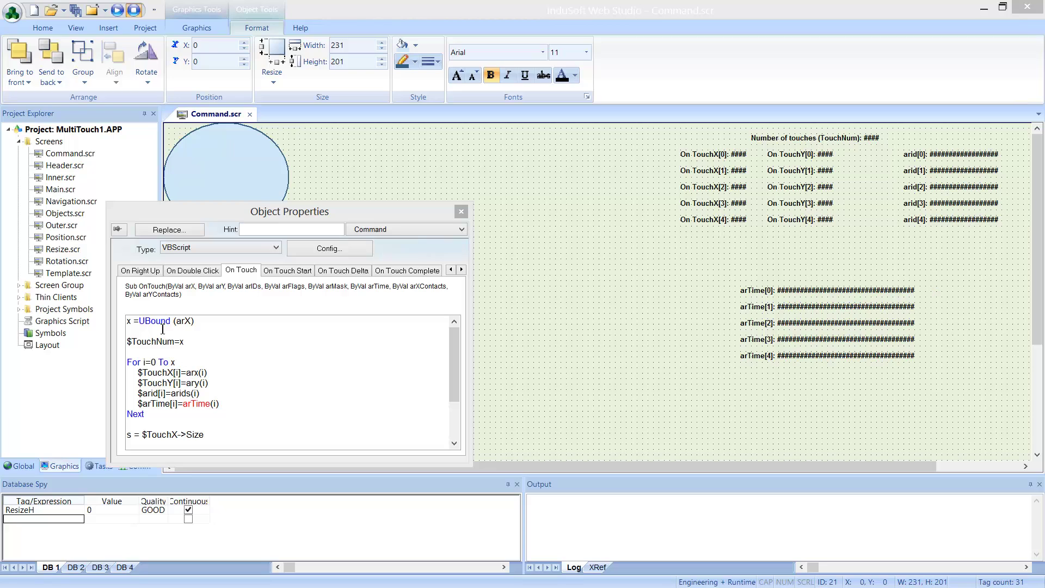
click(199, 321)
drag(139, 321, 168, 329)
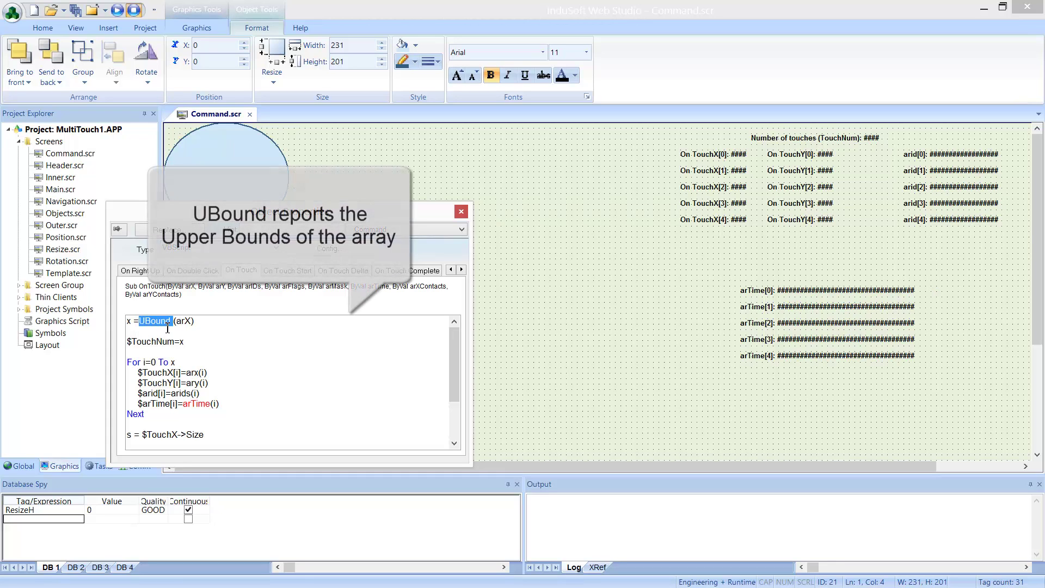
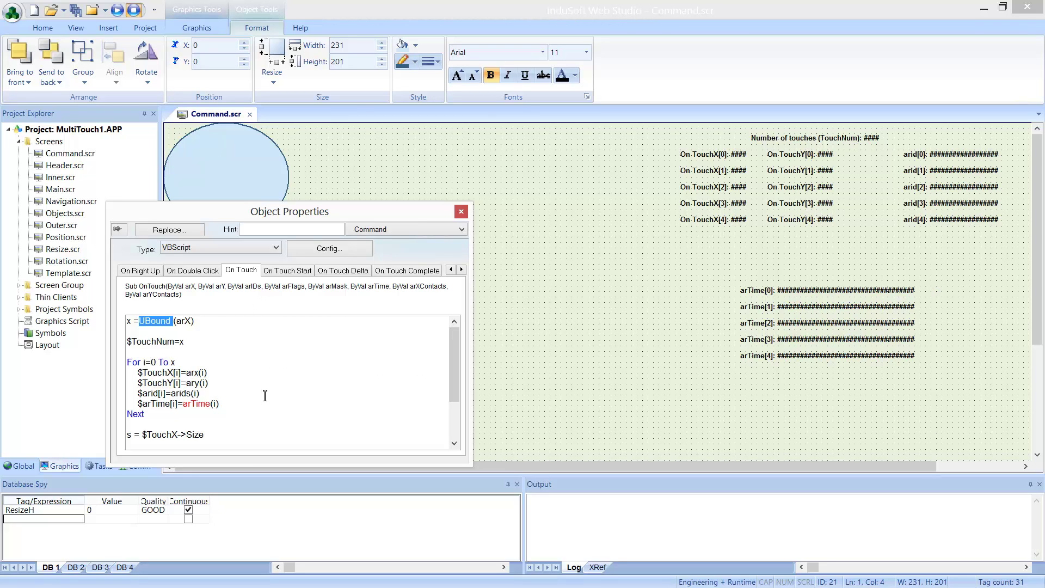
drag(146, 414, 127, 321)
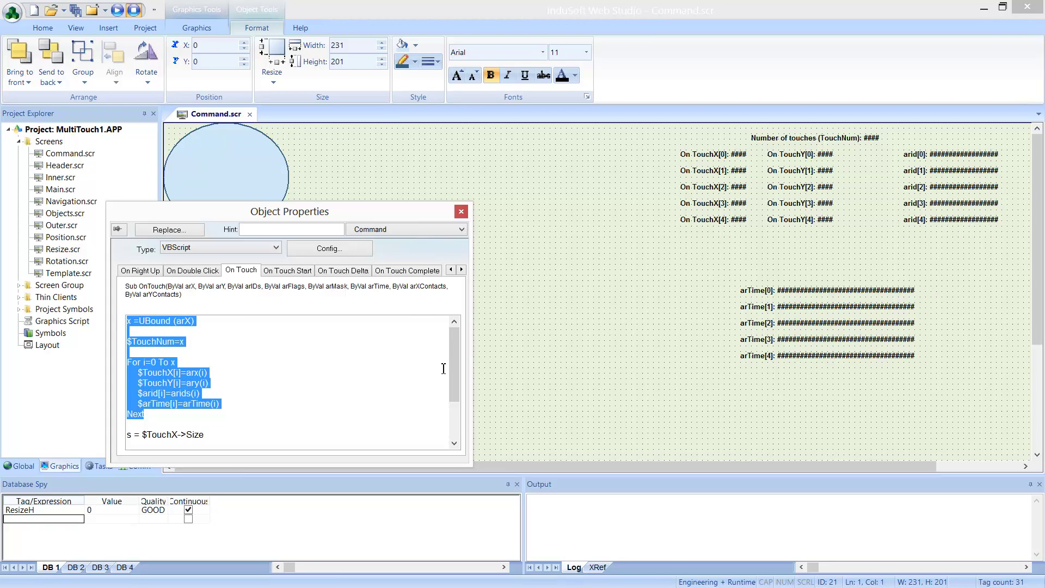
click(408, 374)
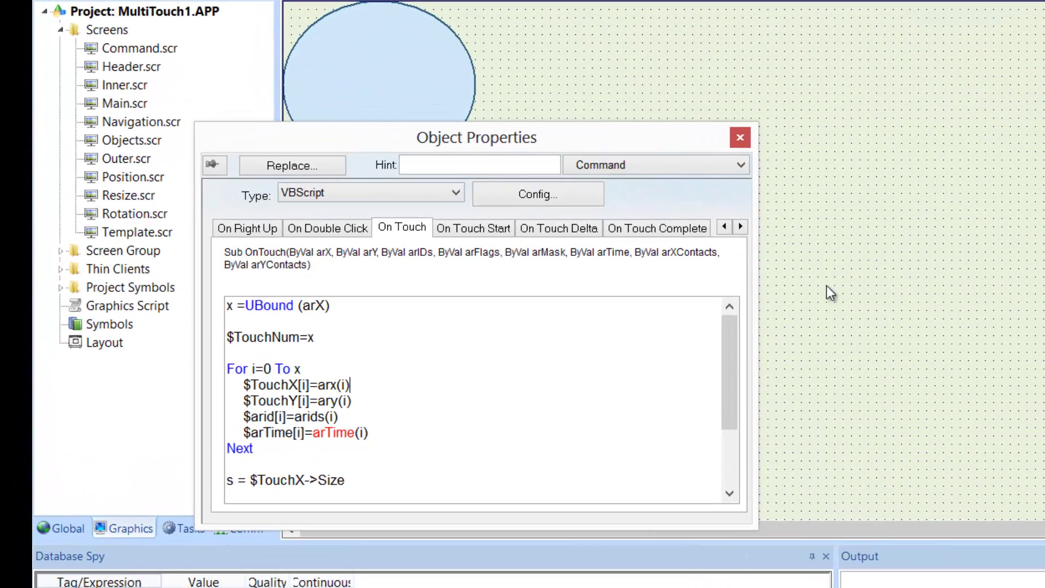
Review the On Touch script's second For loop that zeroes the unused touch tags, and close the Command screen with its changes saved
drag(733, 350, 709, 417)
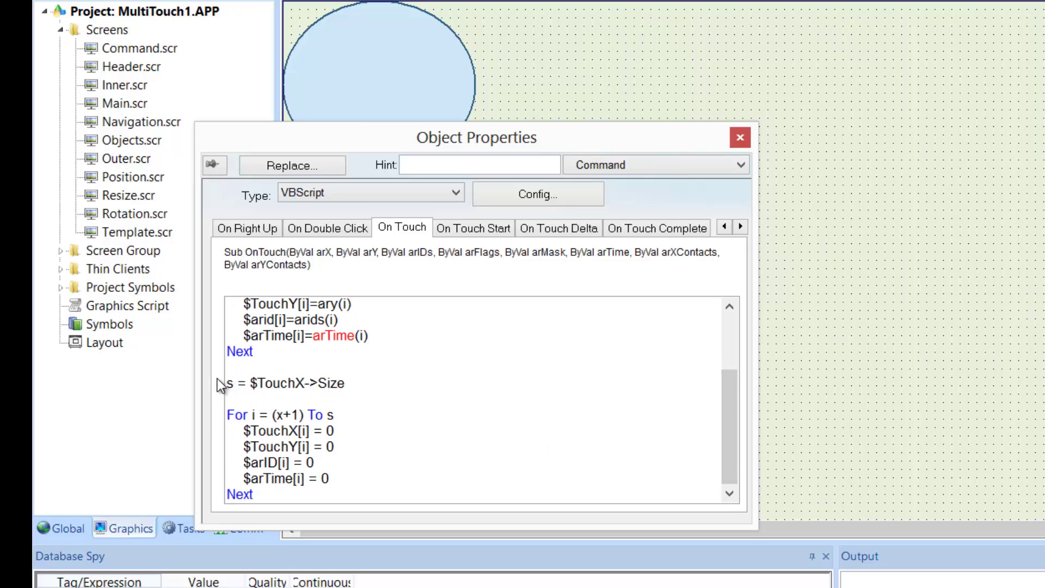
drag(227, 383, 343, 494)
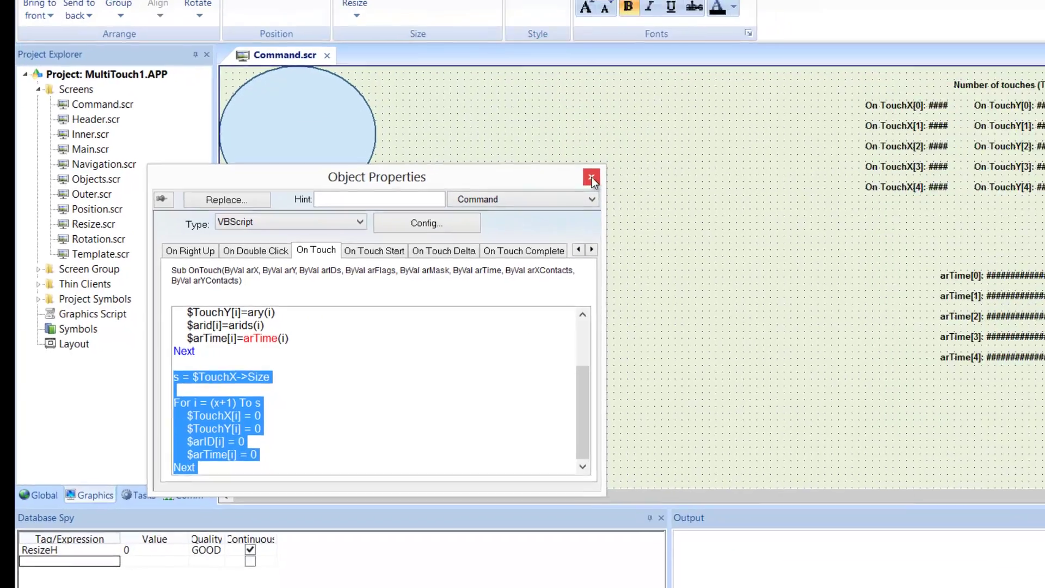
click(591, 178)
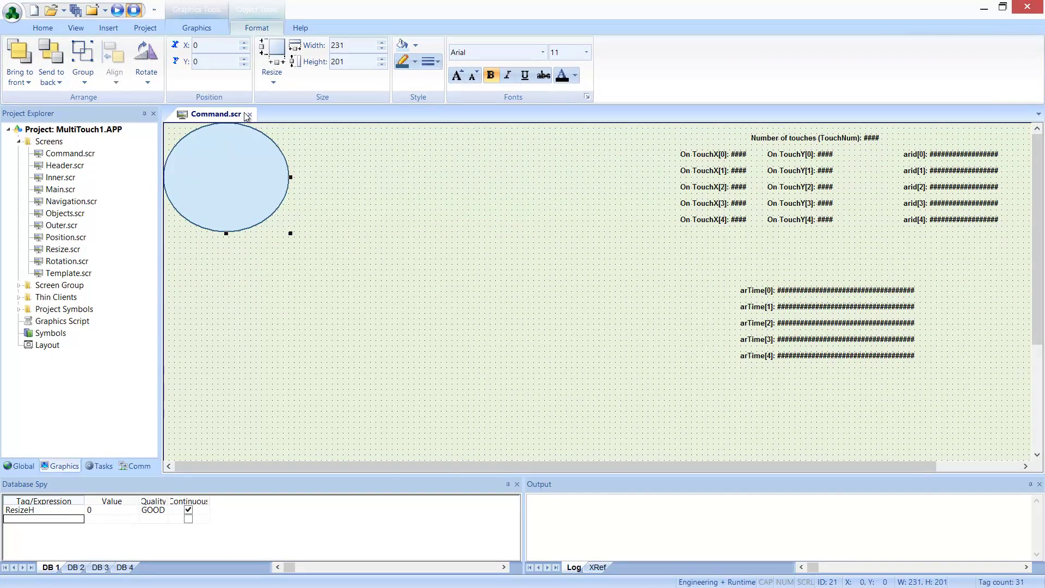
click(249, 115)
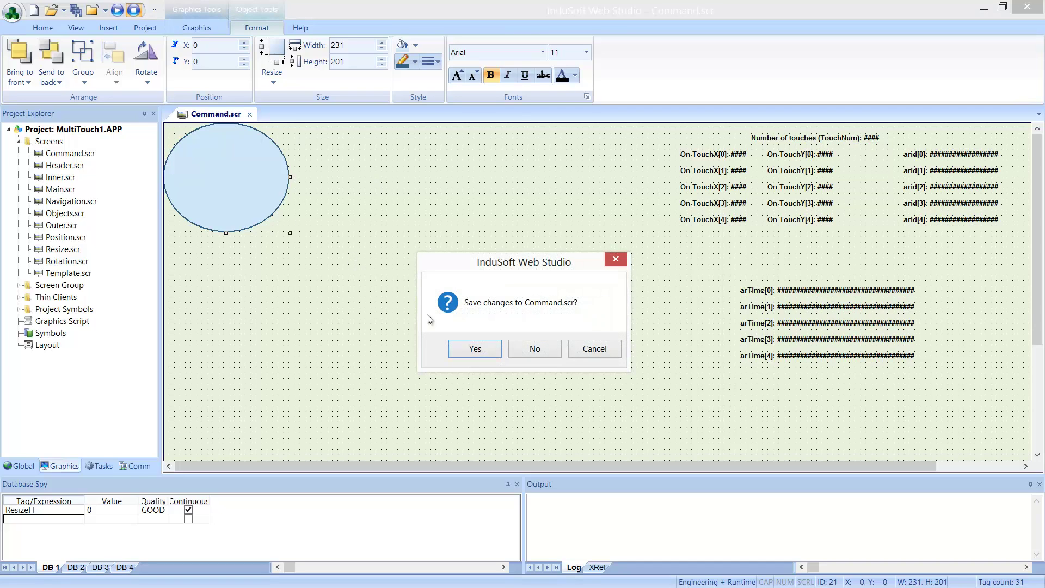
click(475, 348)
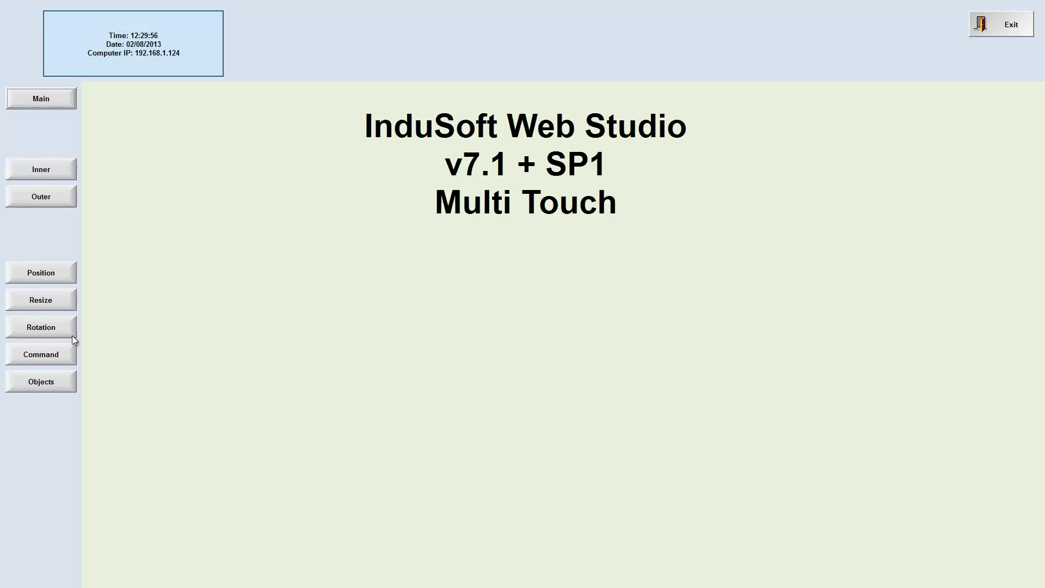
Run the project, open the Command screen, and move the ellipse while a second touch moves over the empty area
click(61, 354)
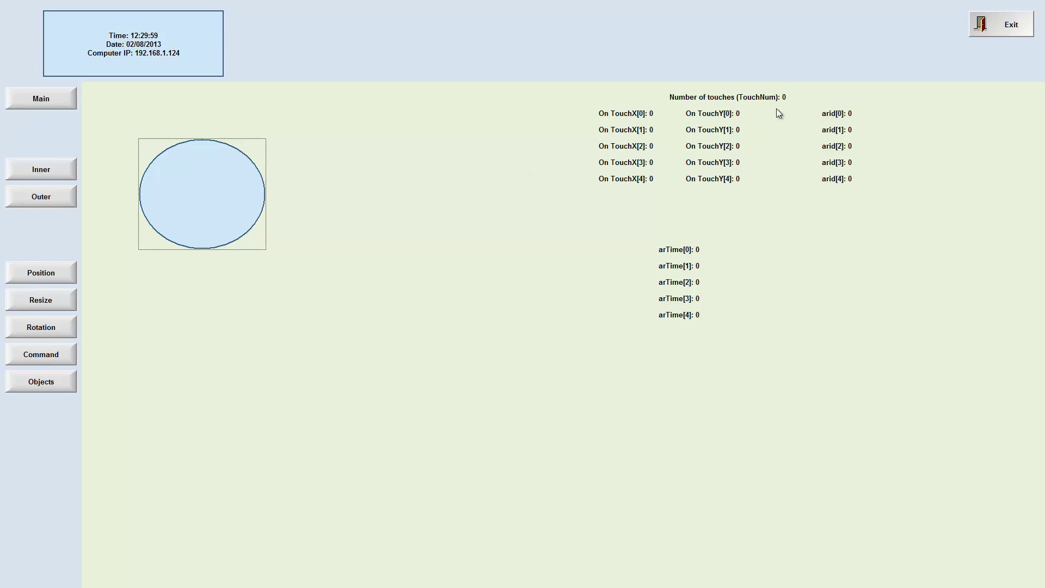
click(196, 197)
click(430, 307)
drag(194, 192, 193, 197)
drag(429, 307, 430, 308)
drag(194, 196, 194, 198)
drag(430, 308, 452, 327)
drag(194, 198, 194, 199)
drag(453, 328, 448, 419)
drag(194, 199, 194, 202)
drag(448, 419, 471, 350)
drag(194, 202, 194, 203)
drag(472, 350, 432, 387)
drag(194, 204, 194, 207)
drag(432, 387, 455, 348)
drag(193, 207, 187, 266)
drag(455, 348, 464, 345)
drag(187, 266, 203, 296)
drag(465, 345, 465, 350)
drag(203, 296, 242, 250)
drag(465, 350, 446, 413)
drag(243, 250, 245, 248)
drag(445, 413, 447, 415)
drag(243, 253, 234, 247)
drag(447, 415, 383, 439)
drag(235, 248, 316, 223)
drag(383, 439, 417, 446)
drag(316, 223, 328, 223)
drag(418, 446, 441, 446)
drag(329, 224, 309, 230)
drag(441, 445, 416, 447)
drag(309, 230, 294, 236)
drag(416, 447, 409, 446)
drag(294, 236, 288, 245)
Add three more simultaneous touches on the Command screen to test five contacts, and release them
drag(460, 353, 471, 350)
drag(616, 359, 628, 353)
drag(749, 408, 763, 398)
drag(288, 245, 283, 269)
drag(471, 350, 432, 311)
drag(628, 354, 590, 327)
drag(763, 398, 735, 383)
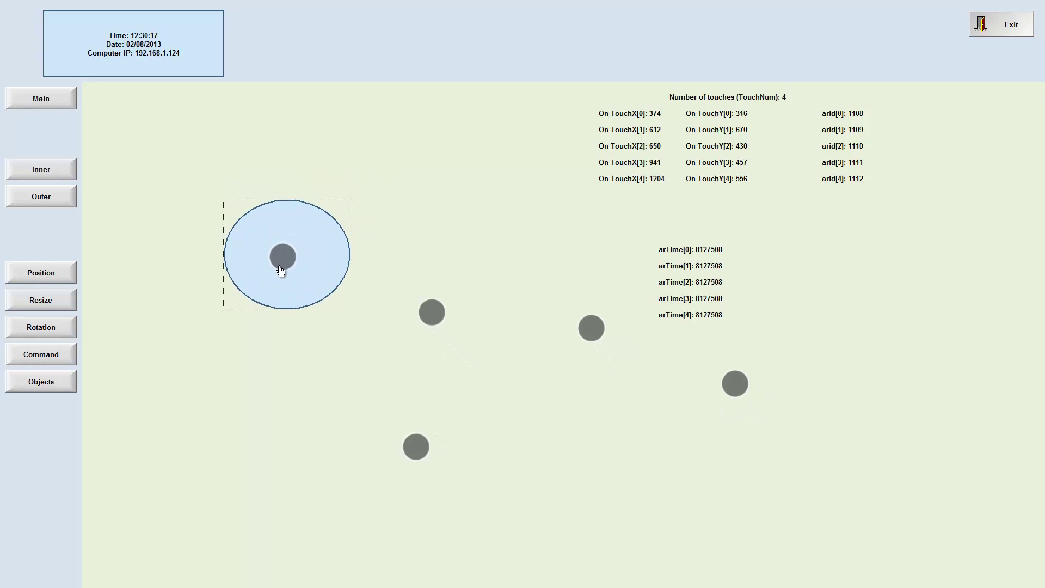
drag(282, 268, 272, 278)
drag(432, 310, 424, 303)
drag(273, 278, 274, 281)
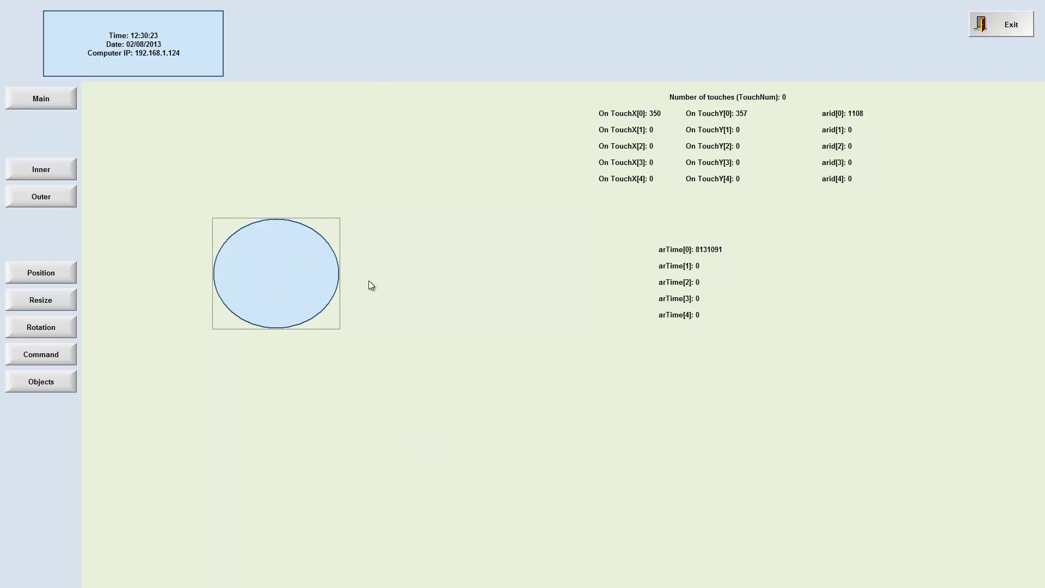
Move the ellipse slightly with a single touch and exit the application
drag(292, 282, 280, 280)
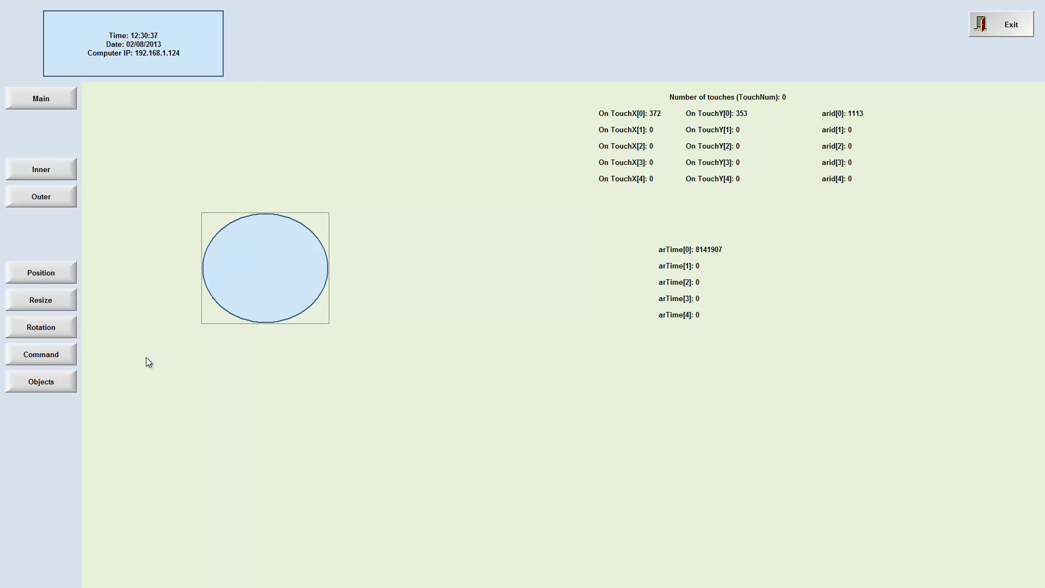
click(985, 31)
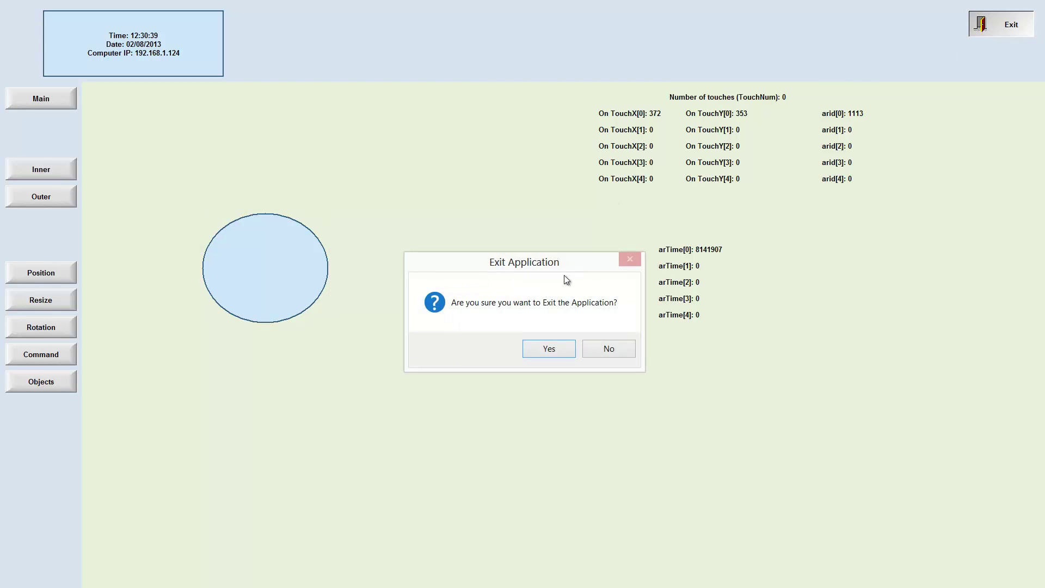
key(Return)
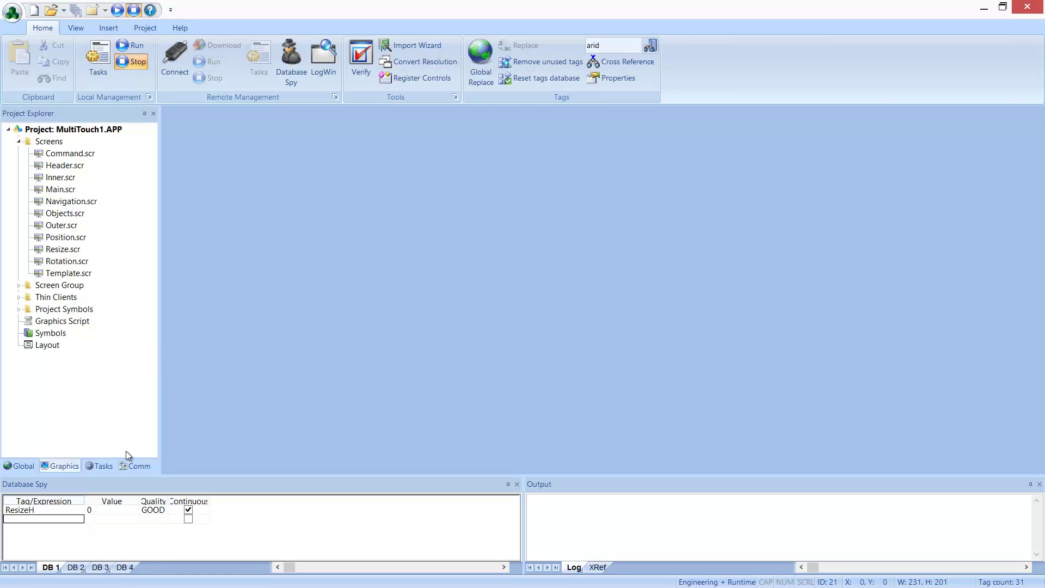
Reopen the Command screen for editing and show the ellipse's On Touch script in its Command animation properties
double_click(71, 164)
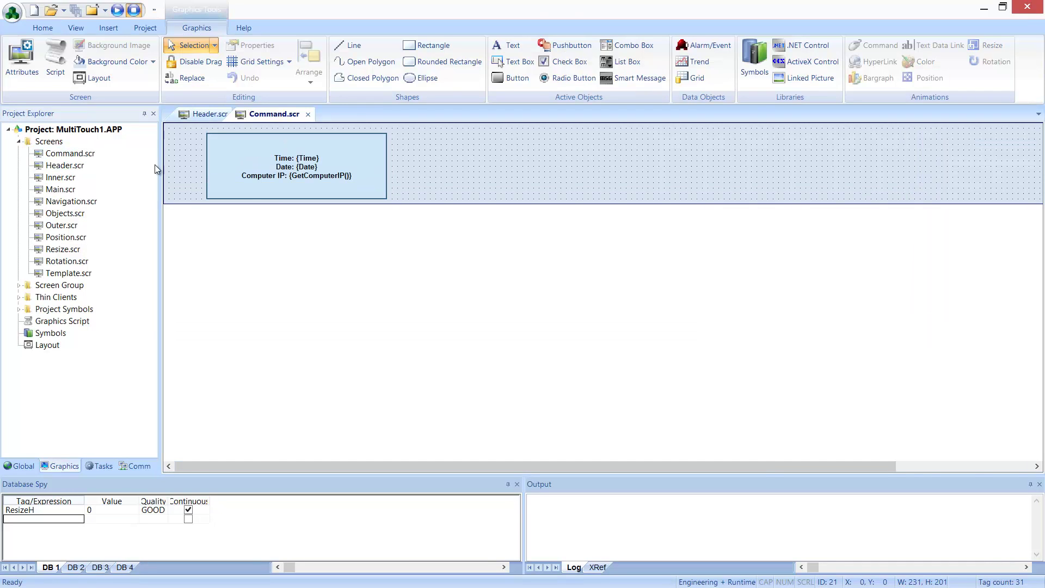
double_click(80, 156)
click(241, 117)
click(240, 116)
double_click(270, 174)
click(379, 230)
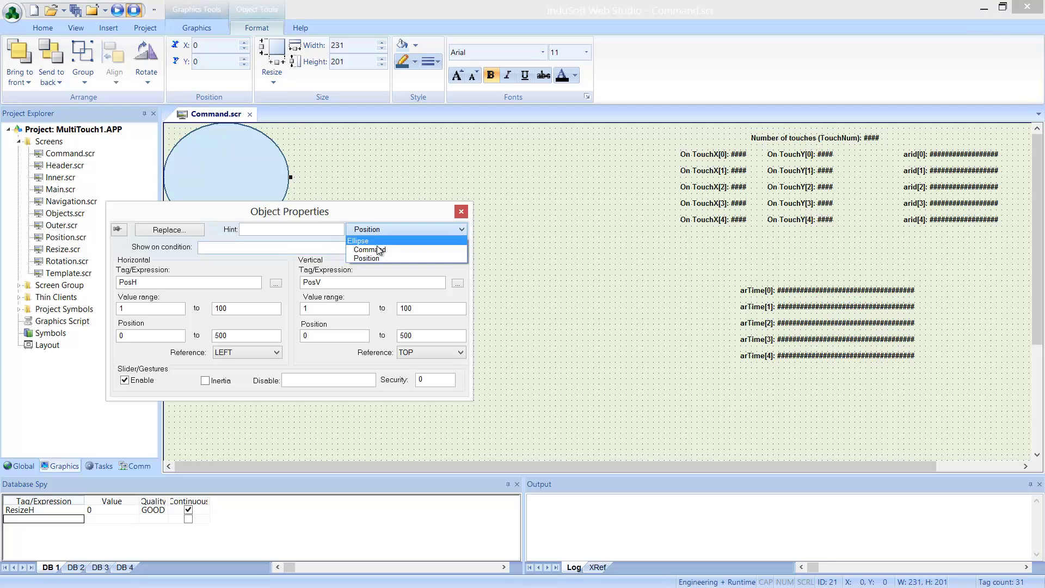
click(380, 250)
click(402, 271)
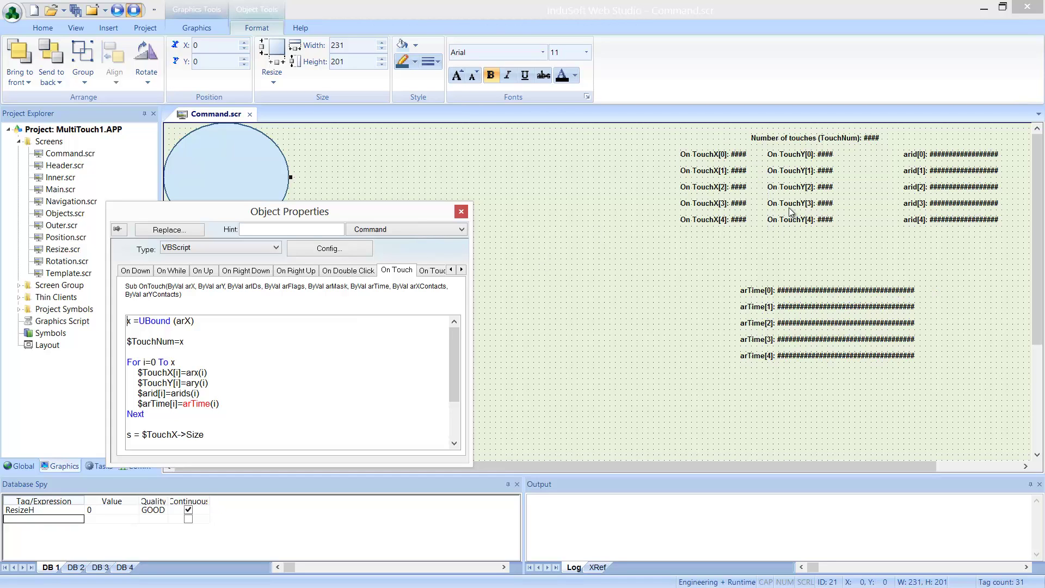
Examine the parameters of the ellipse's On Touch Start, On Touch Delta and On Touch Complete events, and close its properties
click(435, 277)
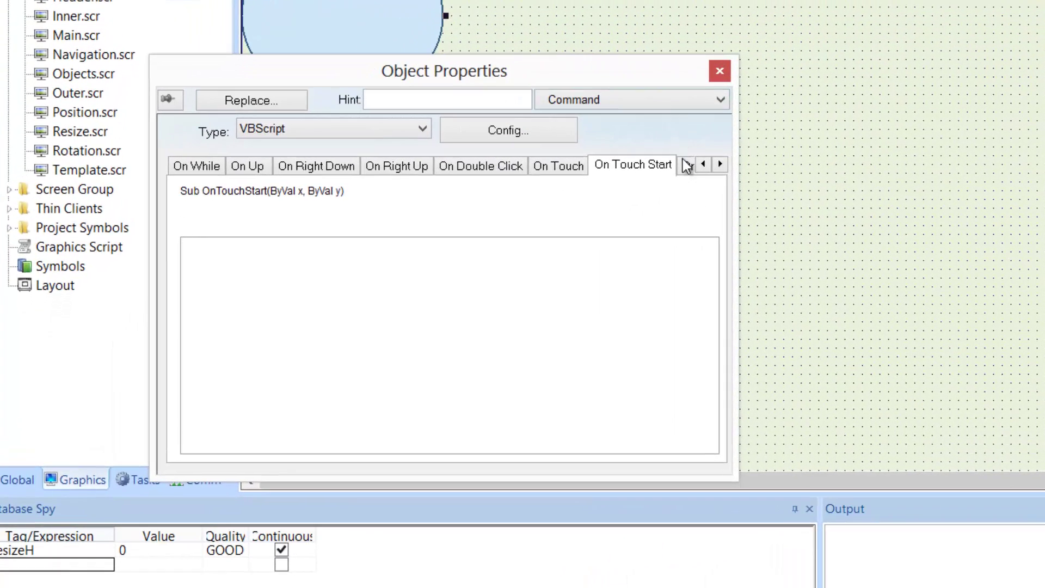
click(440, 272)
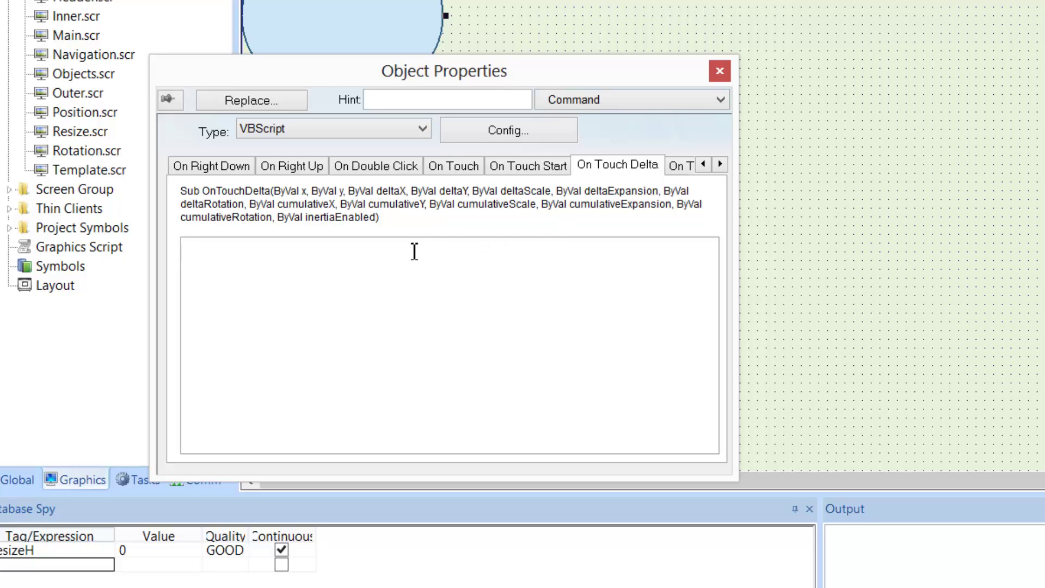
click(672, 167)
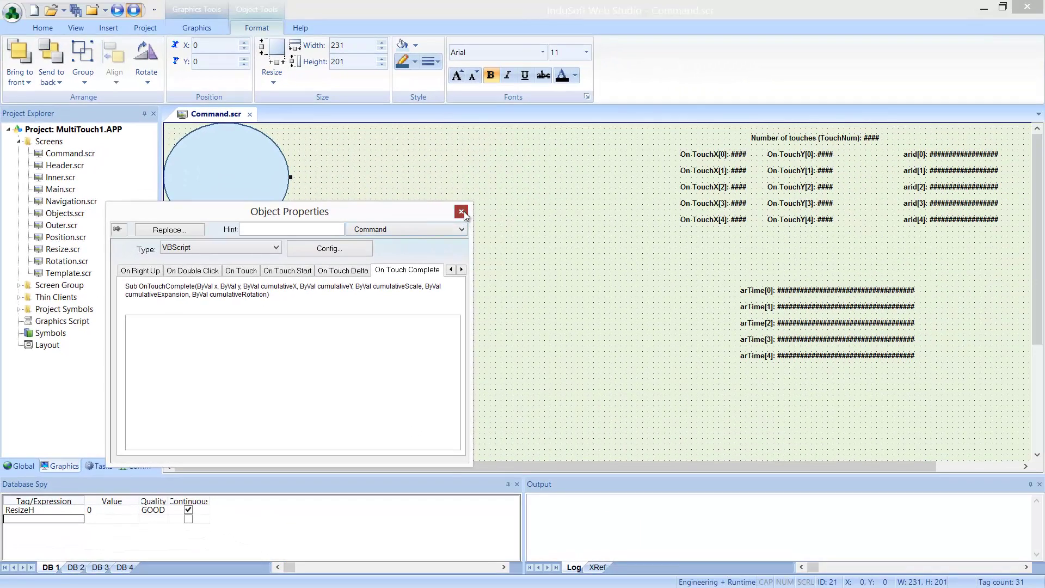
click(461, 212)
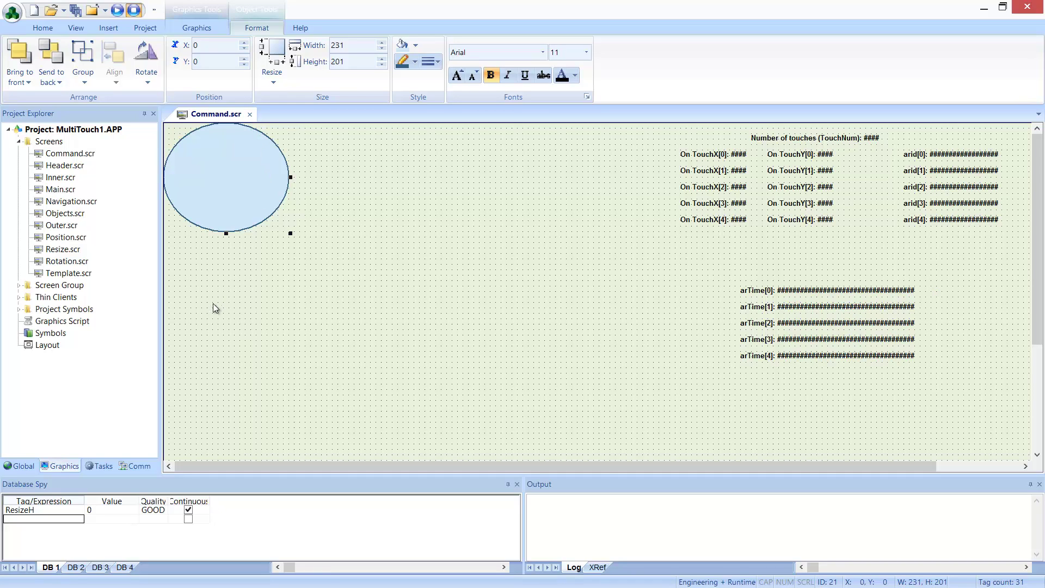
Add a Screen_OnTouch event procedure to the Command screen's script, and close the script and screen without saving
click(53, 25)
click(206, 32)
click(66, 70)
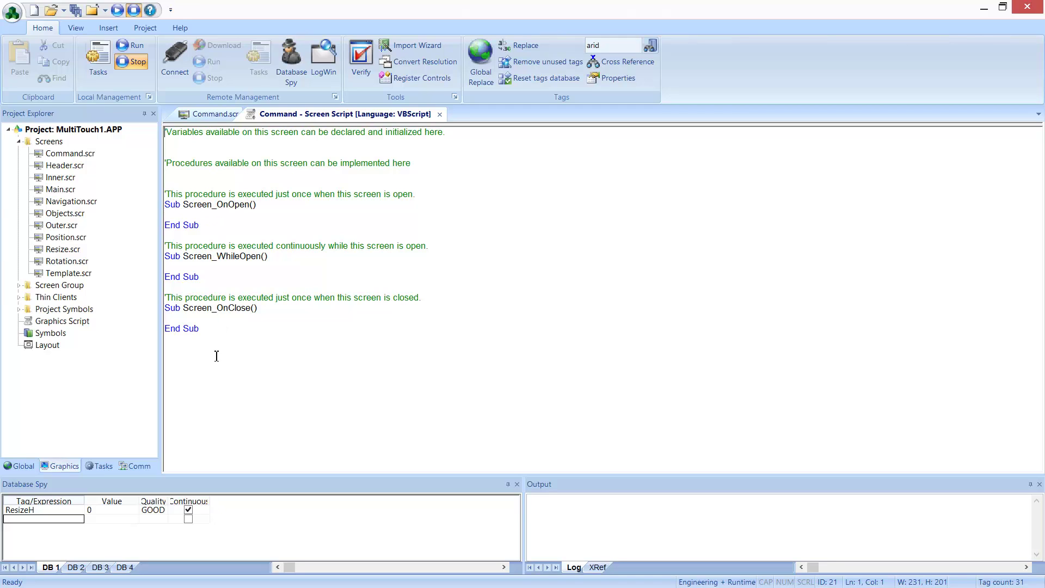
right_click(198, 353)
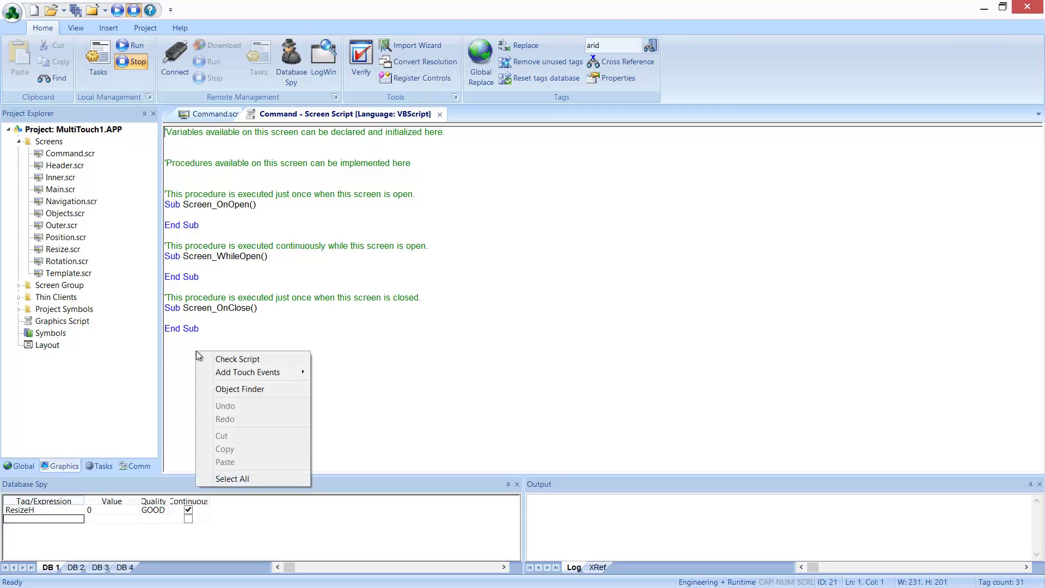
mouse_move(225, 375)
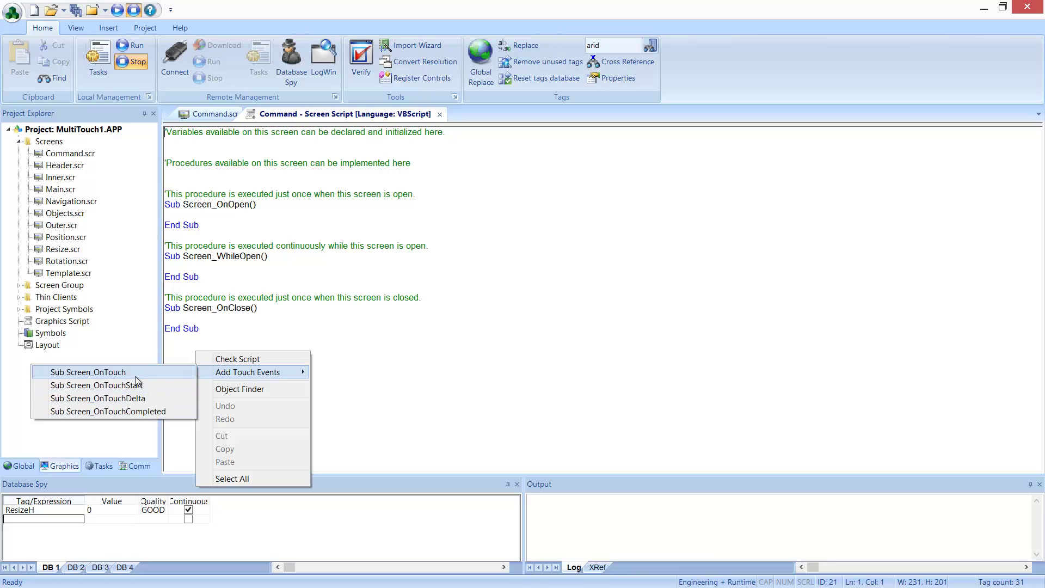
click(135, 375)
click(186, 370)
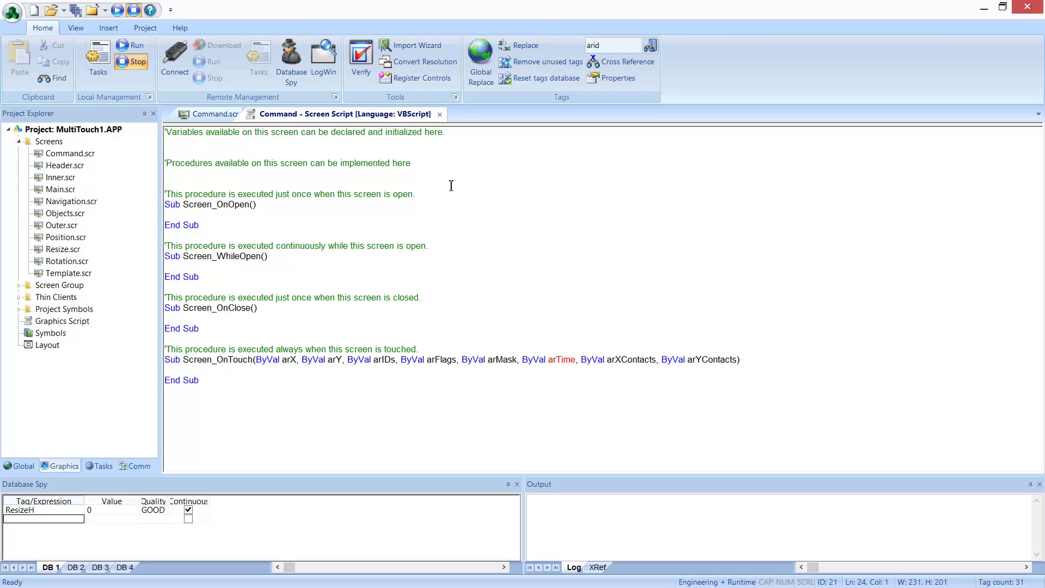
click(439, 114)
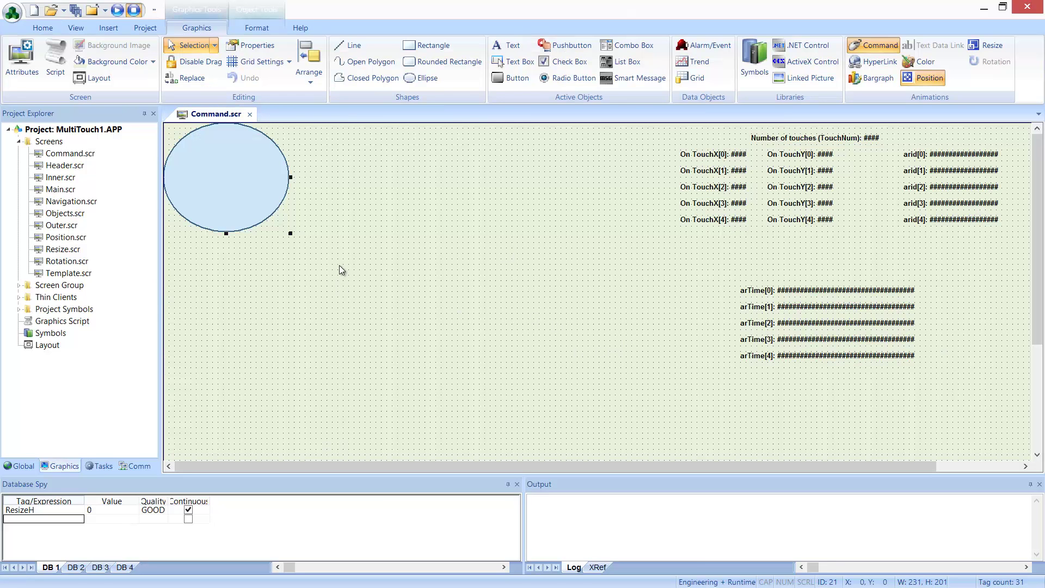
click(249, 114)
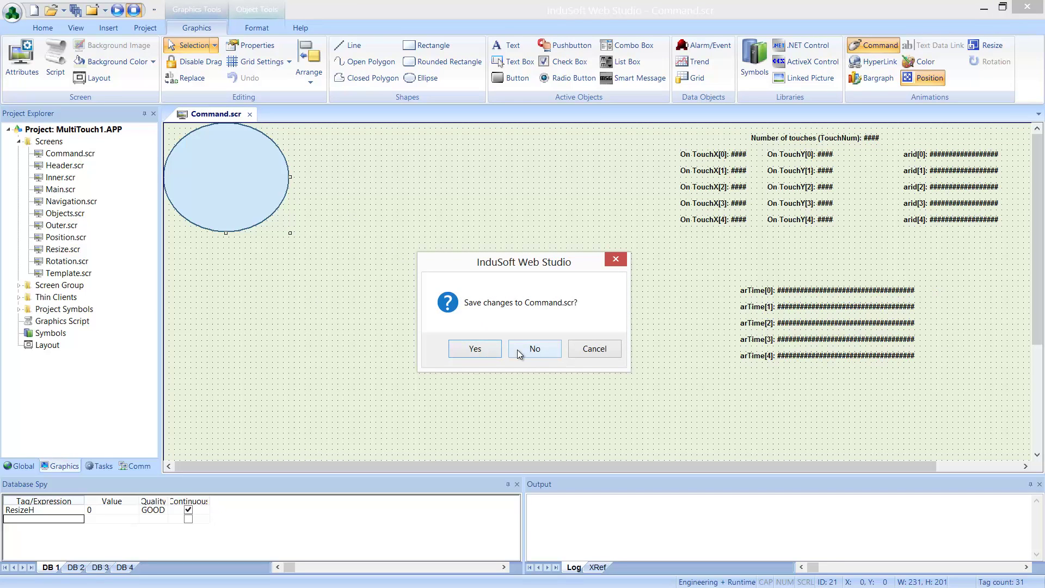
click(518, 351)
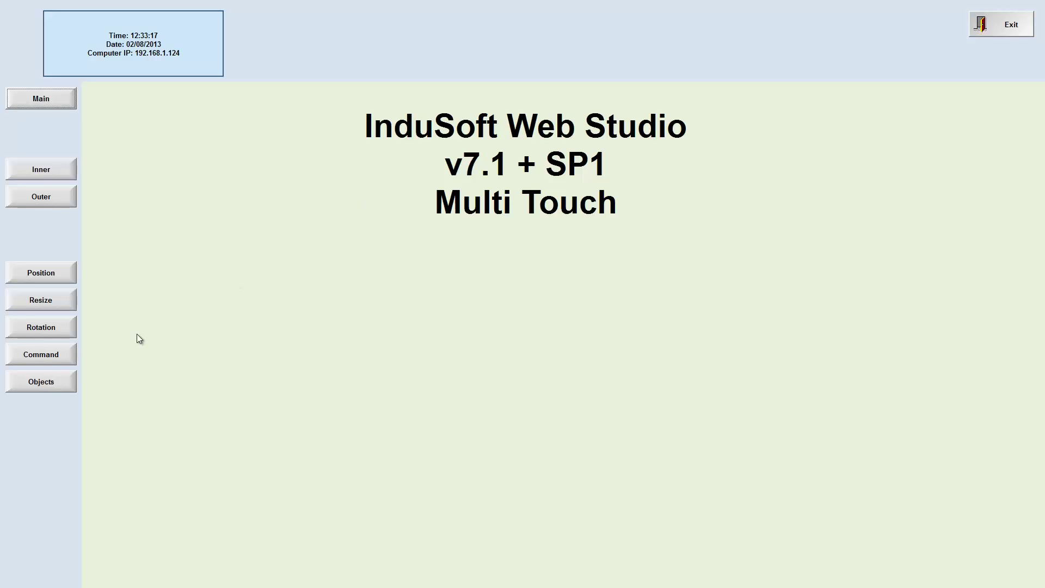
Run the project, open the Objects screen, and vary the slider's value, finishing at 13 %
click(63, 384)
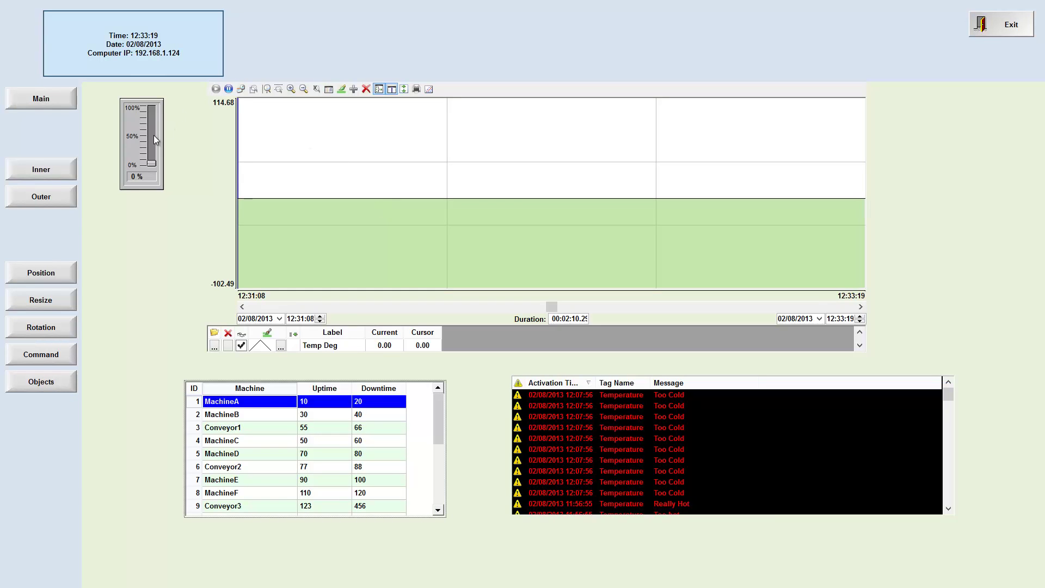
mouse_move(151, 164)
mouse_down()
mouse_move(152, 111)
mouse_move(156, 166)
mouse_move(151, 120)
mouse_move(153, 157)
mouse_up()
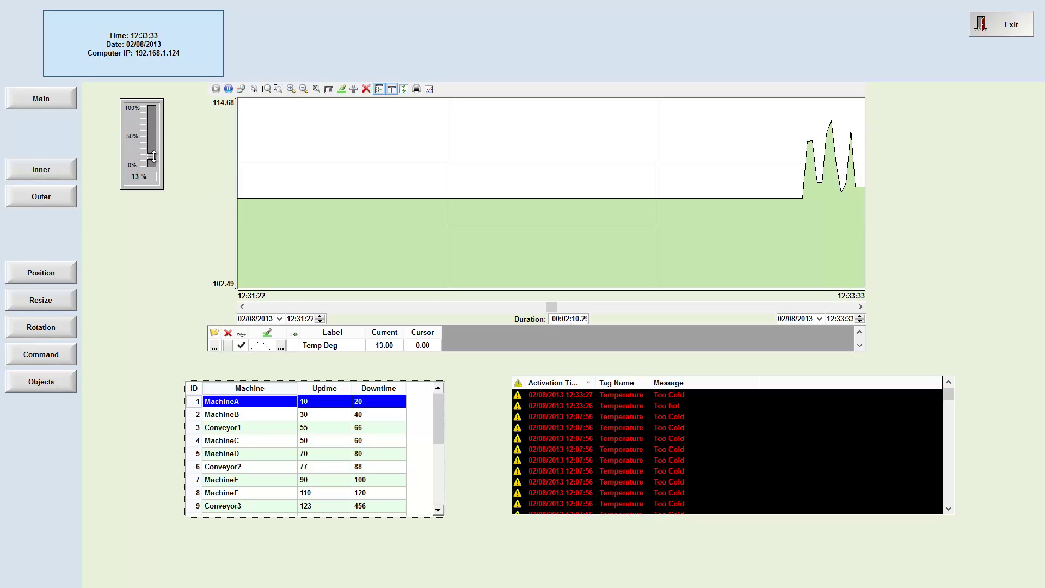
Test touch zooming and panning on the trend chart, ending with a duration of about 2 minutes 29 seconds
click(739, 224)
drag(739, 224, 655, 207)
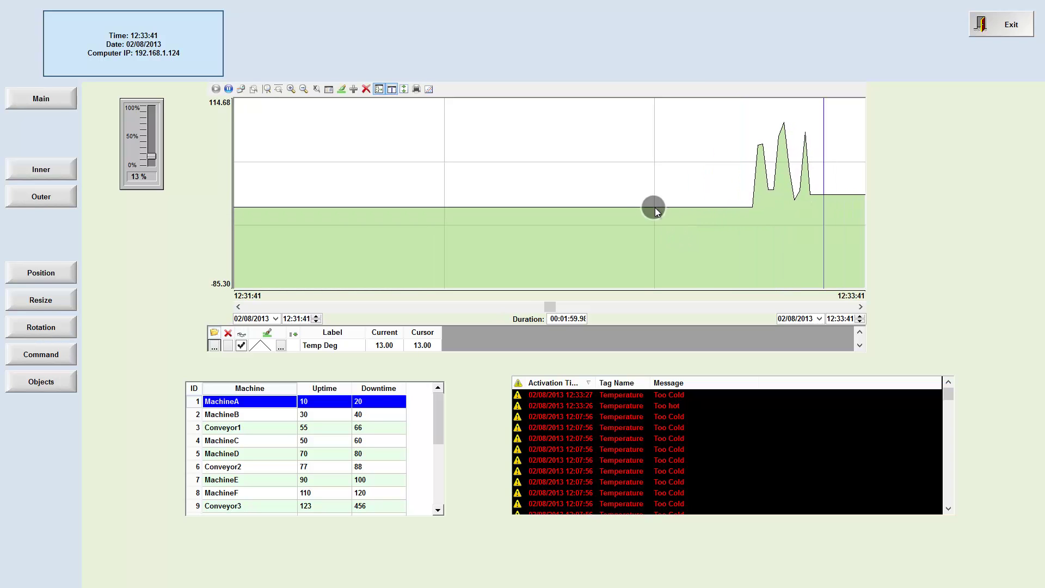
drag(748, 217, 840, 224)
drag(677, 222, 742, 217)
drag(421, 239, 758, 242)
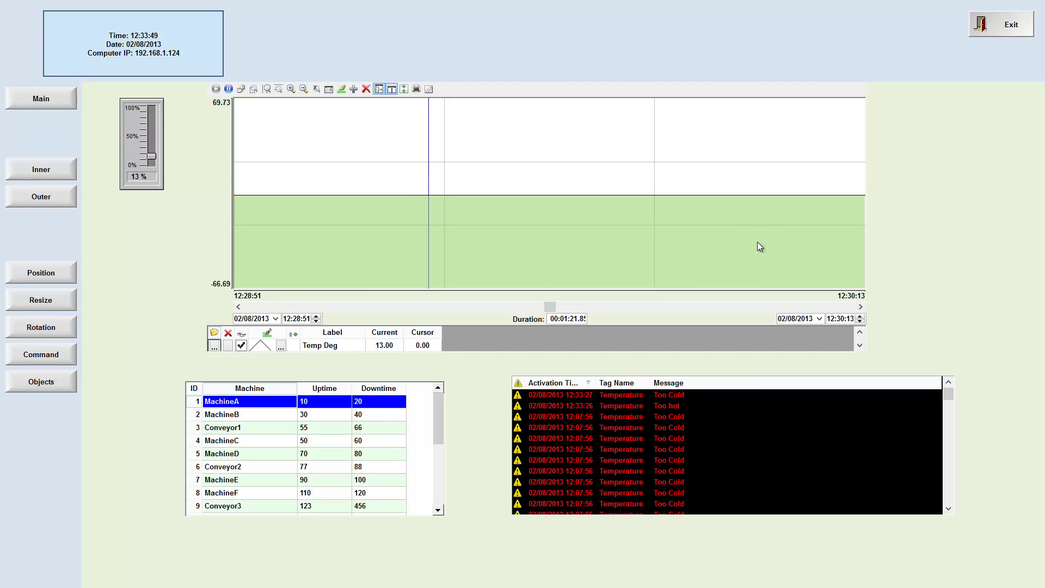
drag(572, 243, 591, 234)
drag(384, 243, 677, 205)
drag(352, 226, 695, 211)
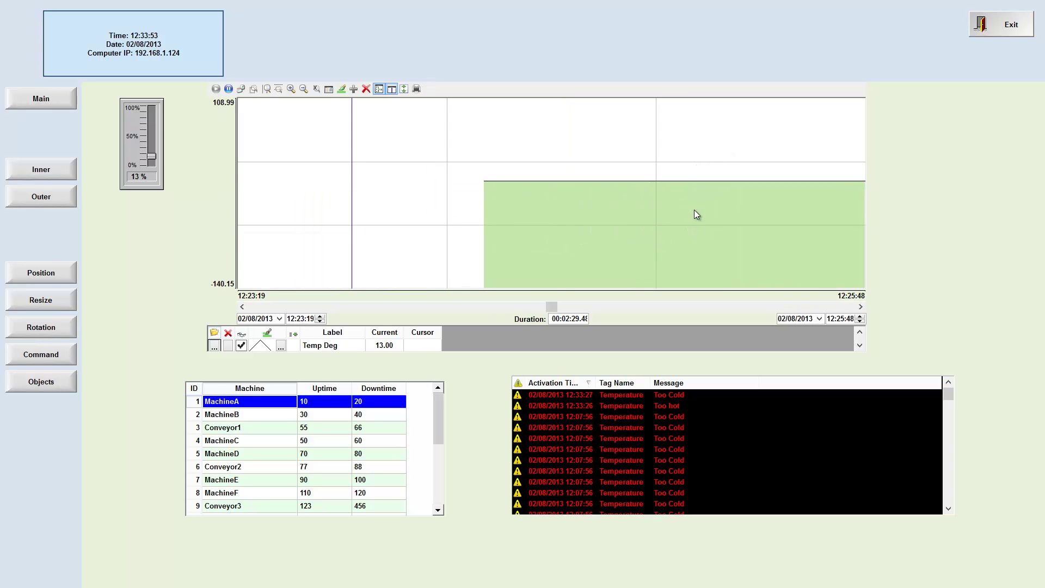
Pan the trend chart back and forth through time, returning to the recent temperature spikes
drag(594, 209, 711, 210)
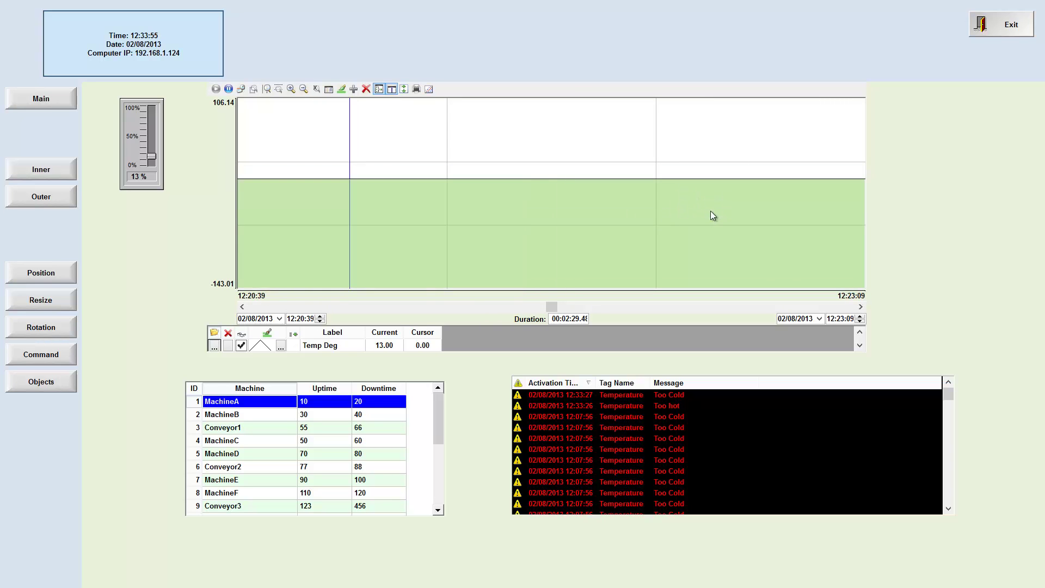
drag(798, 213, 388, 185)
drag(743, 208, 390, 207)
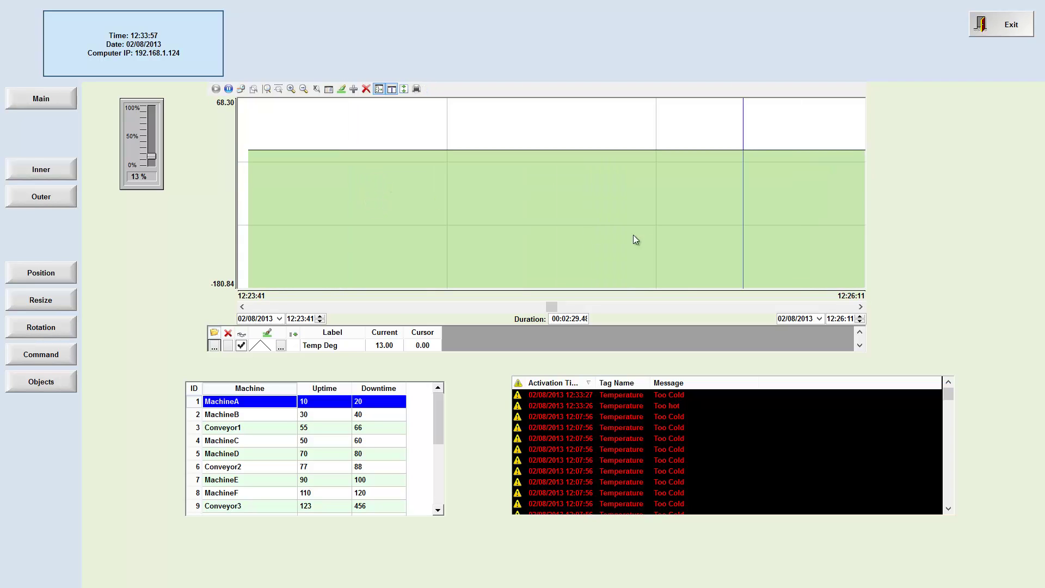
drag(595, 231, 750, 243)
drag(371, 222, 747, 203)
drag(402, 212, 770, 201)
drag(423, 210, 798, 209)
drag(452, 204, 361, 236)
drag(733, 224, 360, 194)
drag(801, 202, 371, 167)
drag(714, 187, 406, 201)
drag(775, 179, 380, 190)
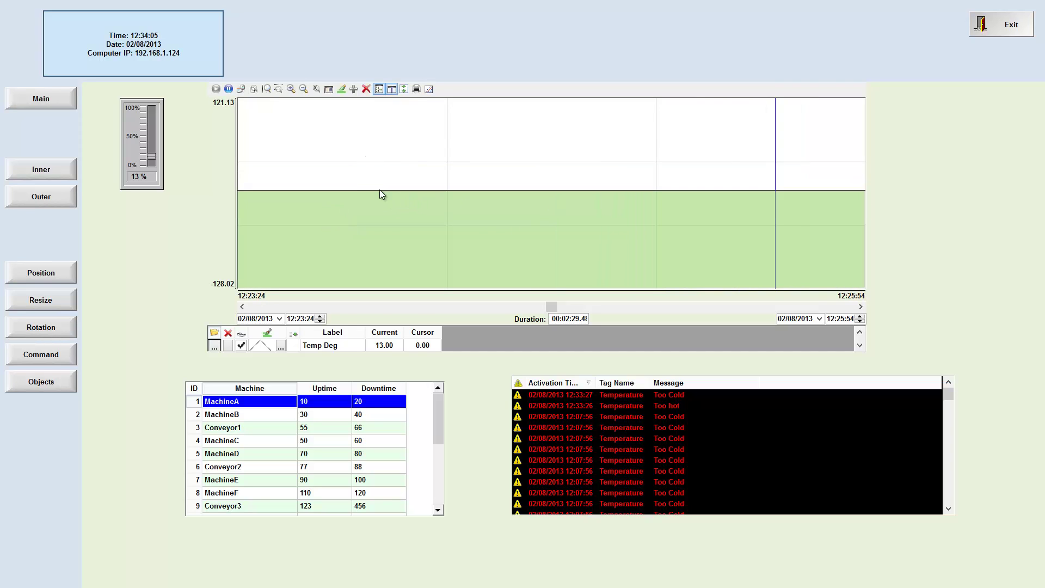
drag(842, 198, 403, 212)
drag(809, 191, 452, 201)
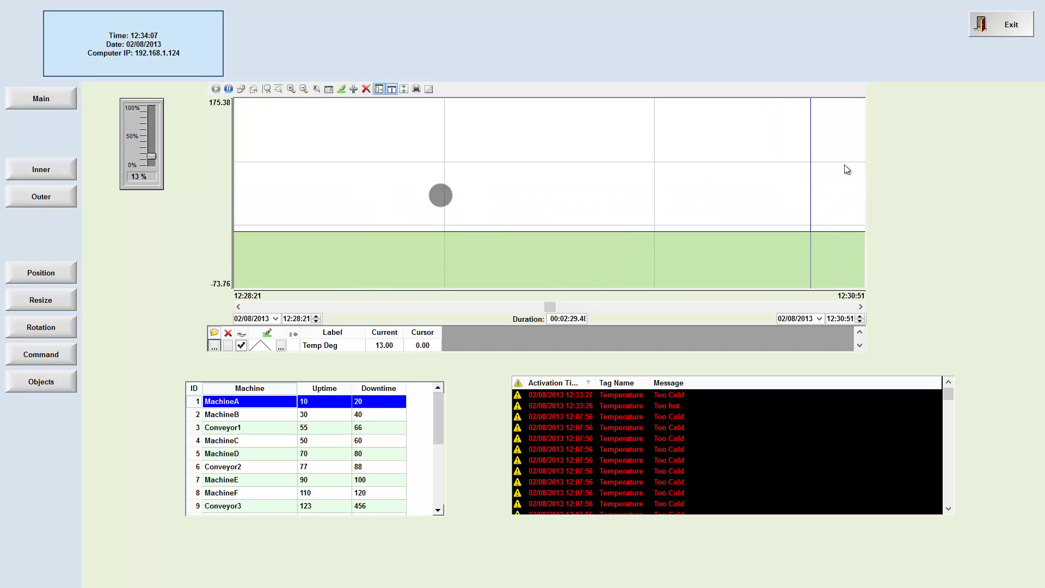
drag(845, 169, 458, 193)
drag(787, 178, 634, 136)
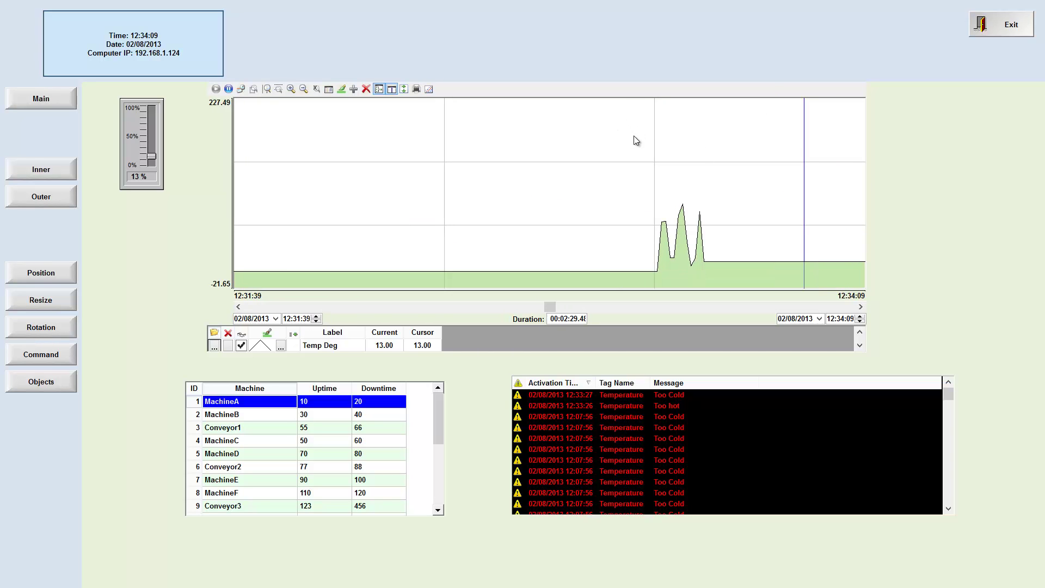
Pan the trend chart's curve upward, and test touch selection in the machine grid, finishing on the Conveyor1 row
drag(766, 236, 762, 194)
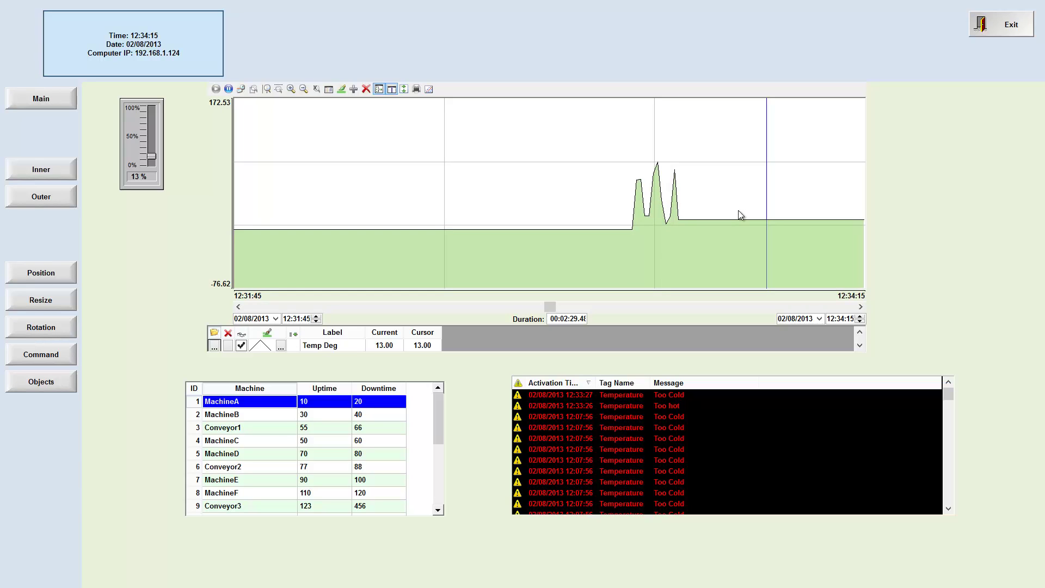
click(247, 445)
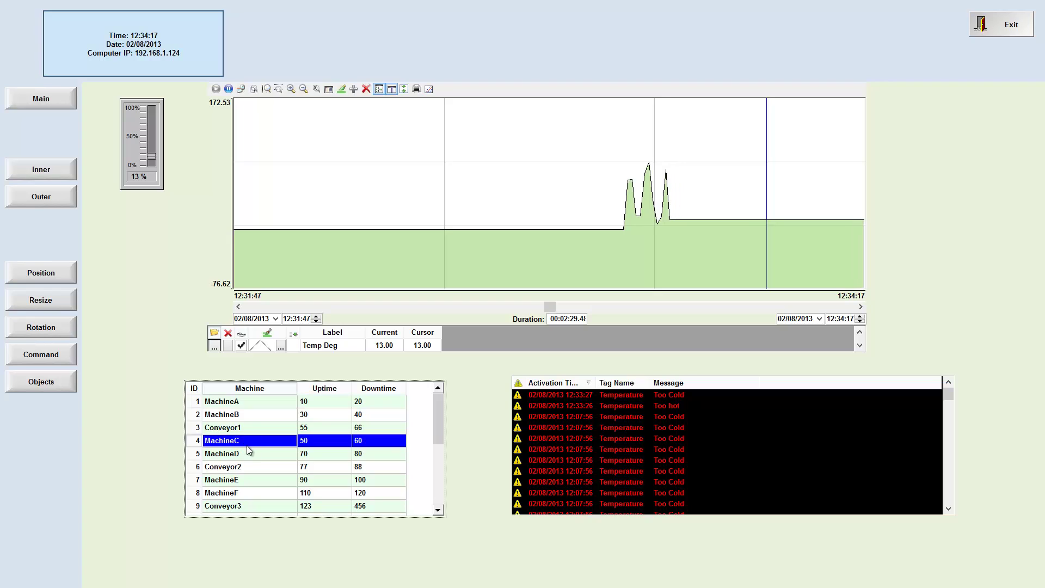
click(255, 468)
click(252, 428)
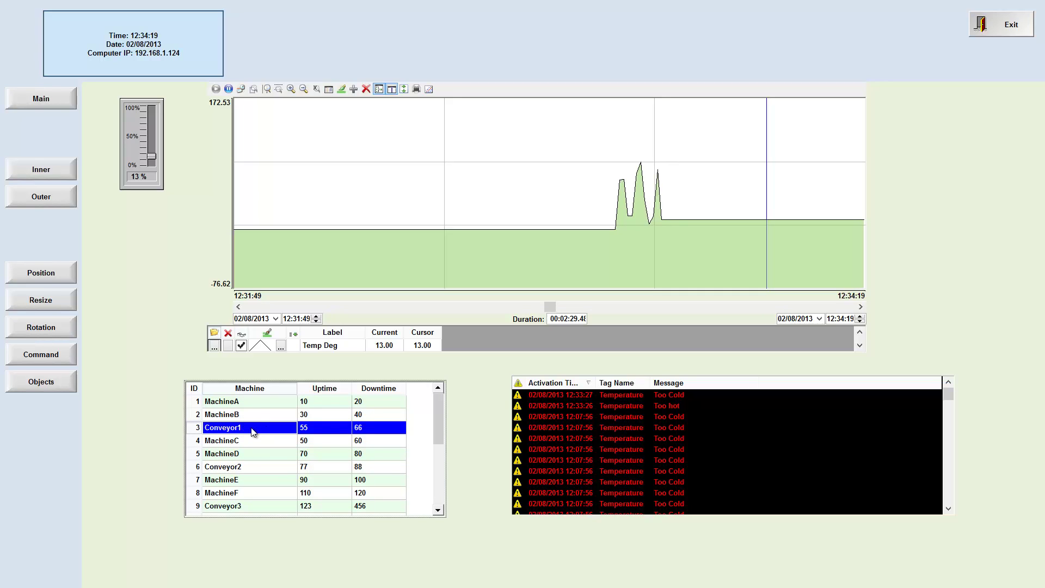
Test touch scrolling in the machine grid by moving down to the later machines, and select the MachineG row
mouse_move(240, 438)
mouse_down()
mouse_move(237, 483)
mouse_move(252, 424)
mouse_up()
scroll(238, 484, down, 1)
drag(254, 473, 348, 497)
drag(341, 415, 341, 480)
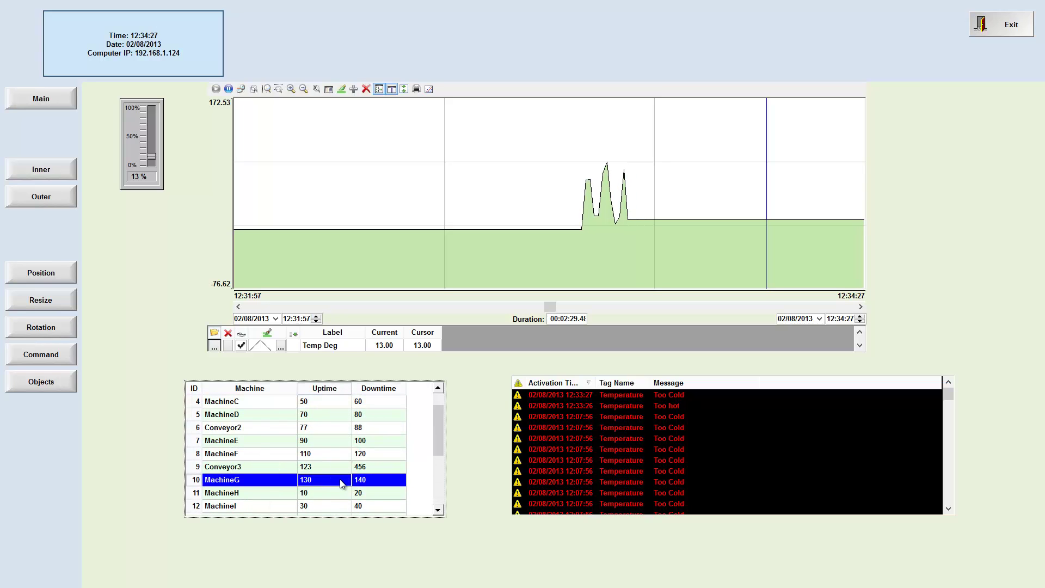
Test touch selection in the alarm list by selecting several of the most recent Temperature alarms in turn
click(580, 441)
click(599, 468)
click(603, 437)
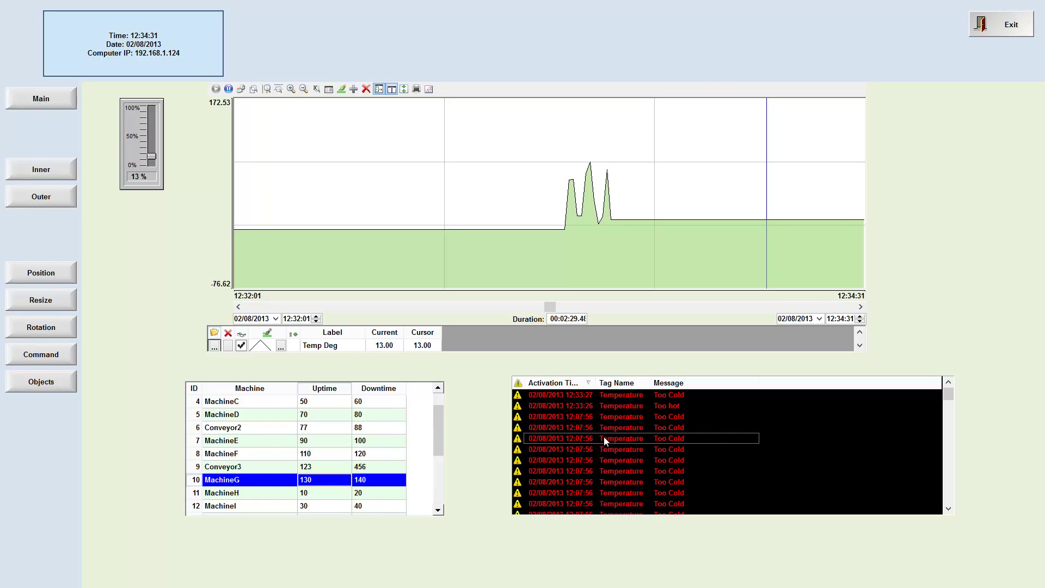
click(605, 420)
click(593, 448)
Test two-finger touch scrolling in the alarm list by moving through the older Temperature alarms from around 11:30 to 11:47
click(716, 452)
scroll(619, 468, down, 5)
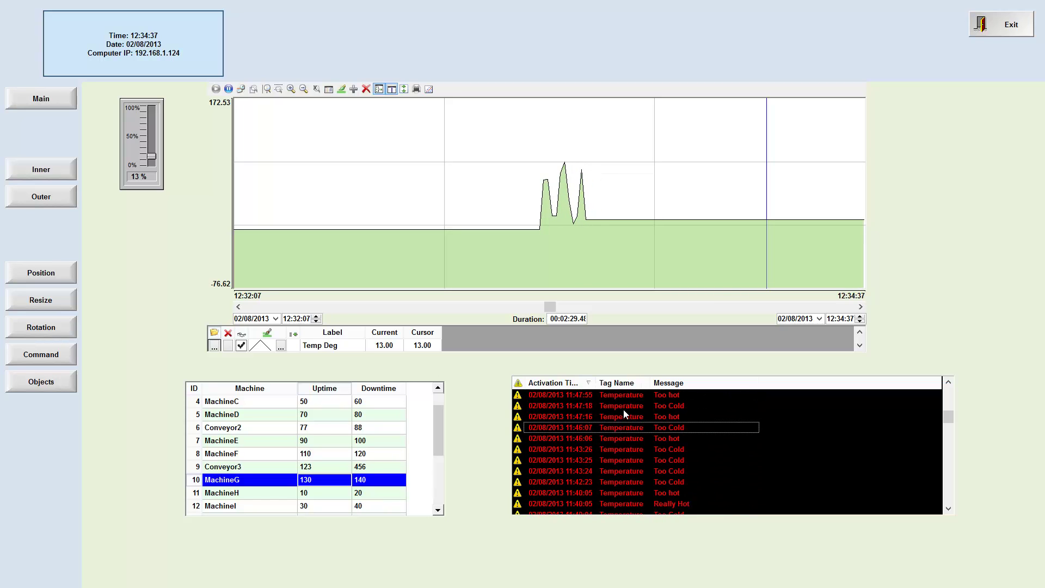
scroll(703, 435, down, 3)
click(741, 422)
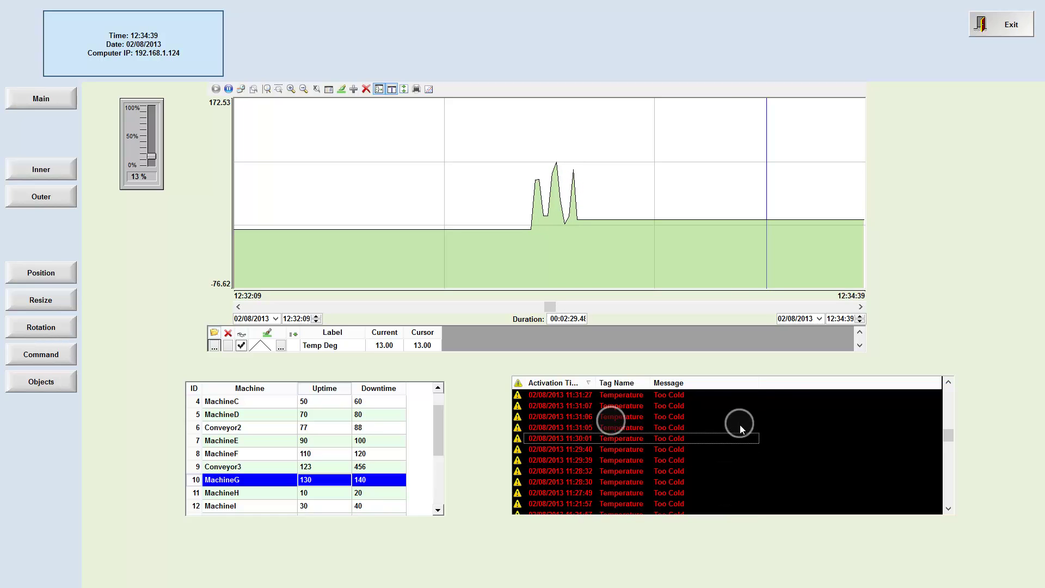
scroll(607, 435, down, 5)
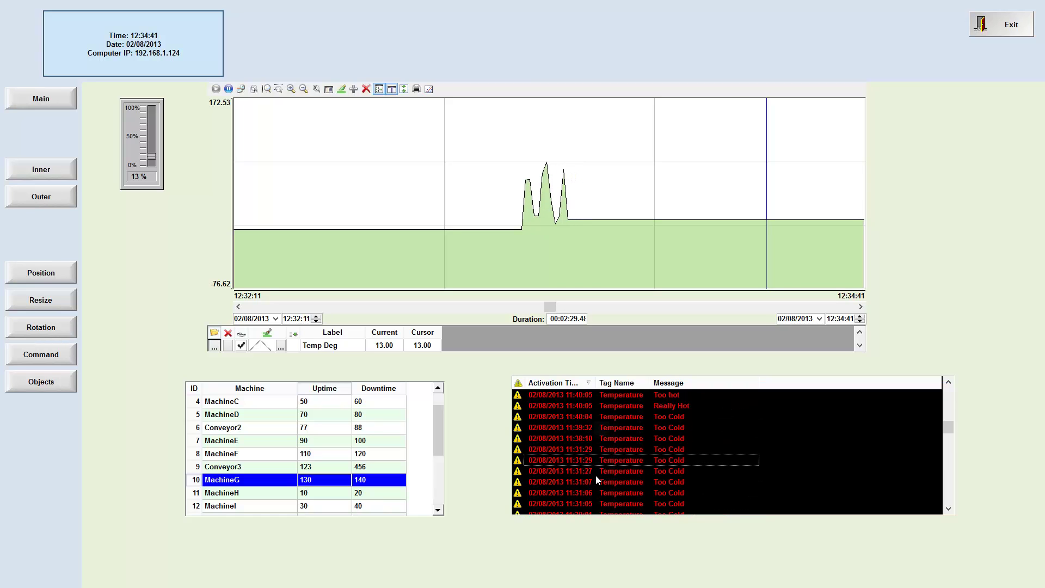